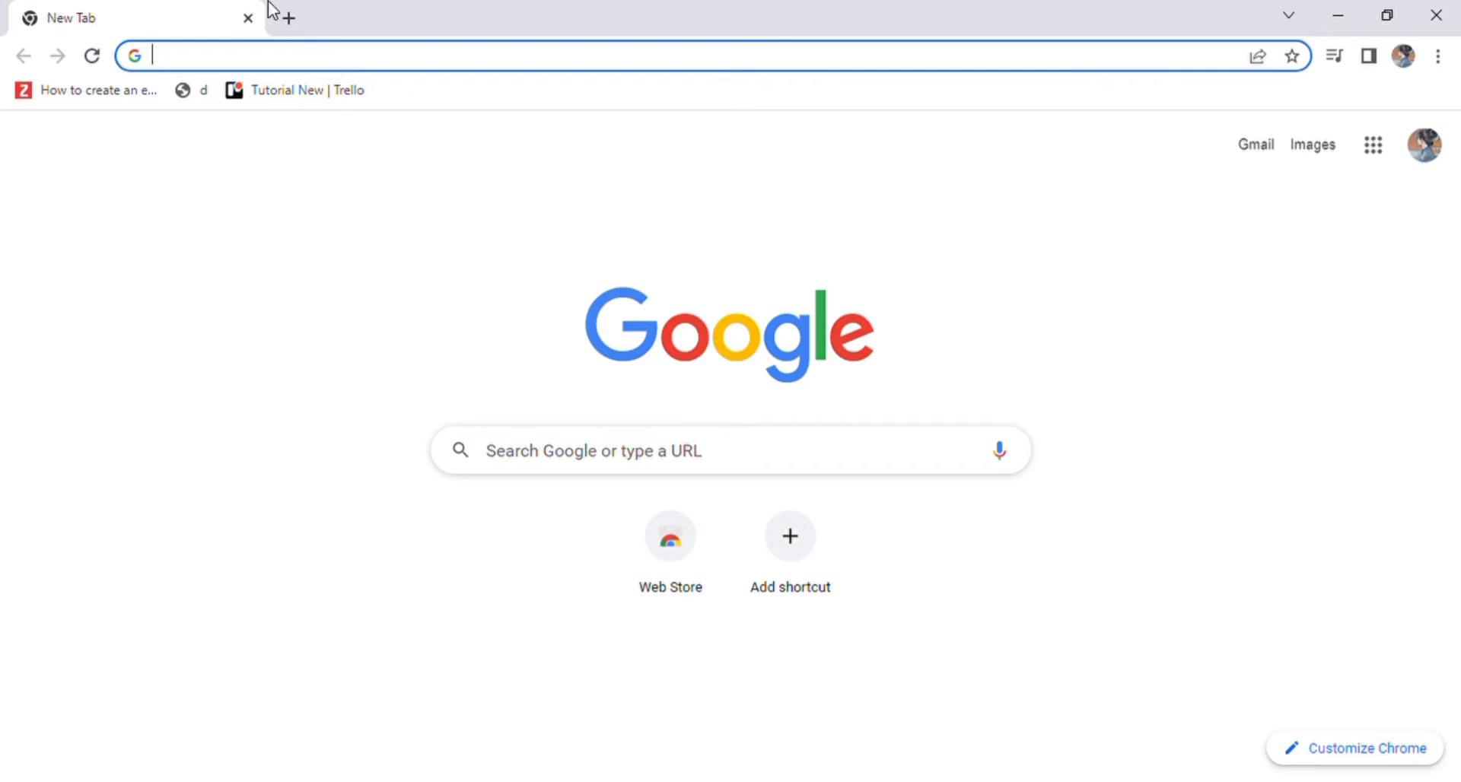
Step: Search Google for 'activecampaign login' and open the ActiveCampaign website from the results
type("act")
key("Return")
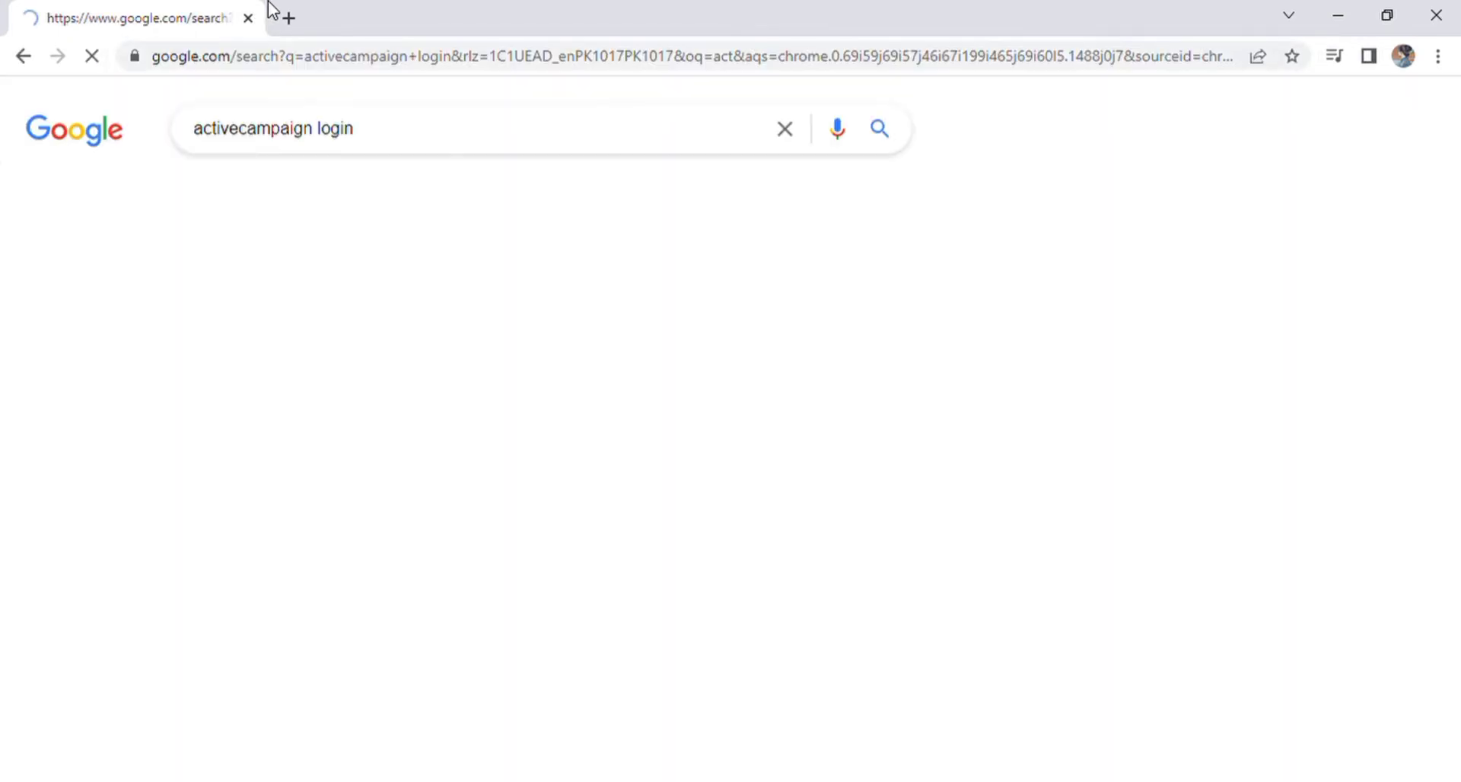
left_click(326, 309)
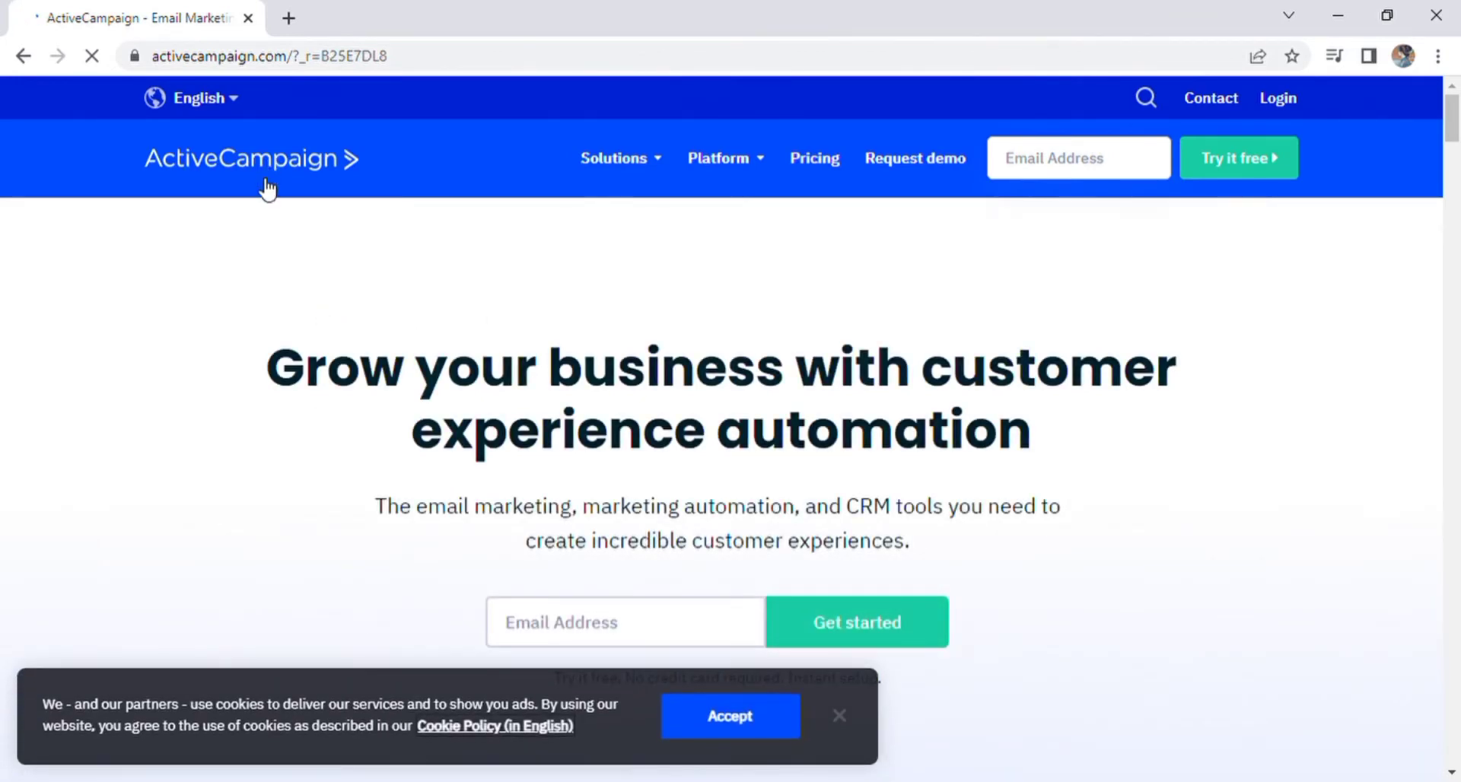
Step: Start the free trial by submitting an e-mail address in the hero field
left_click(612, 626)
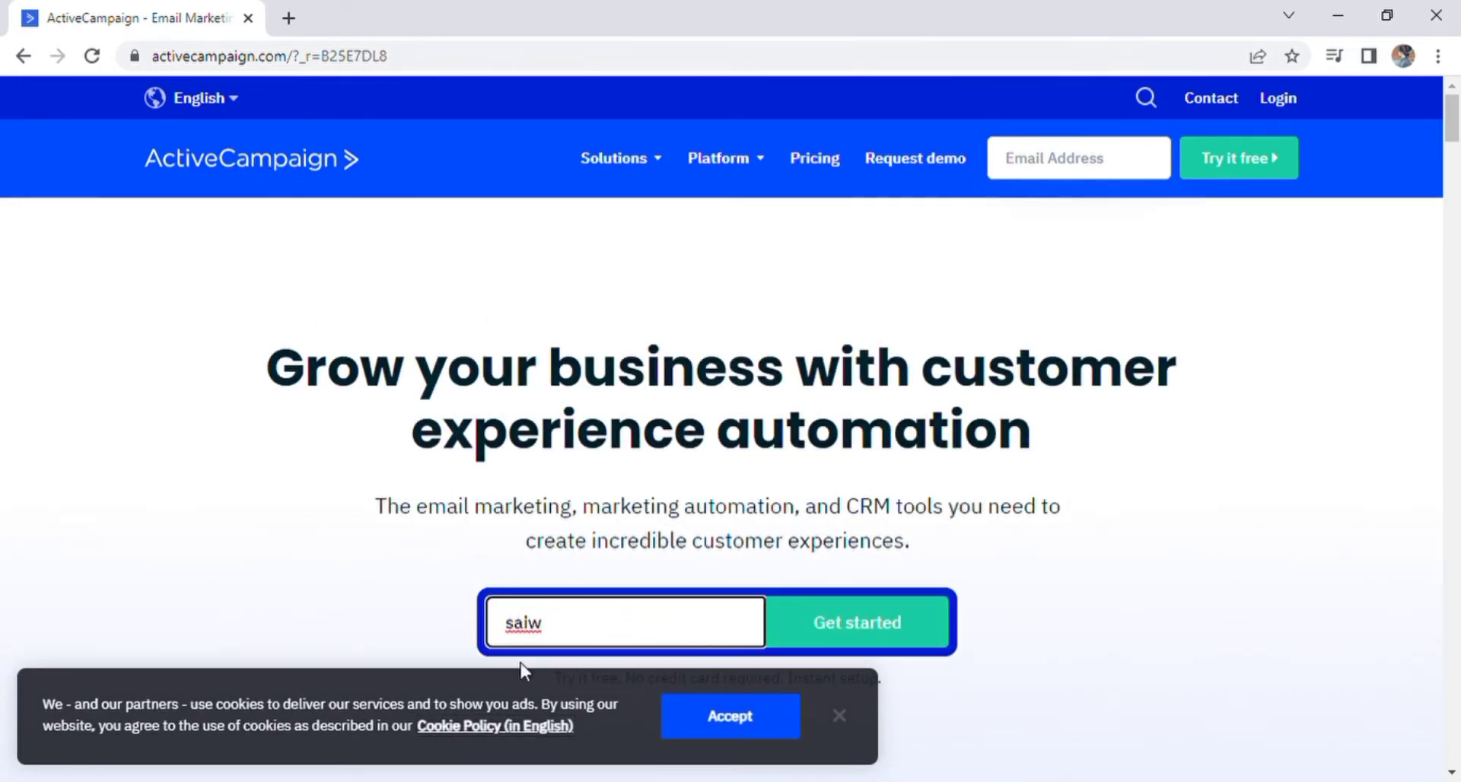
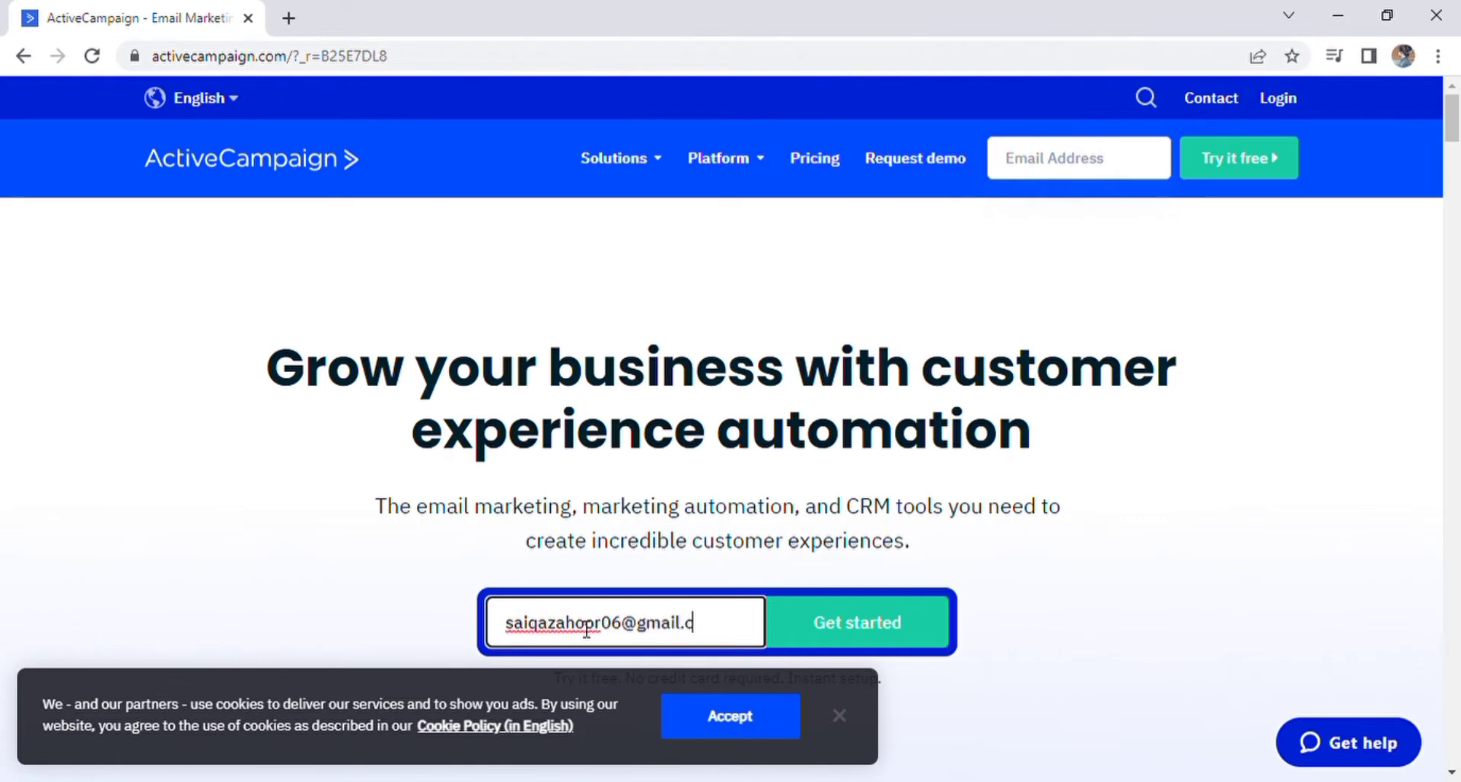
left_click(850, 626)
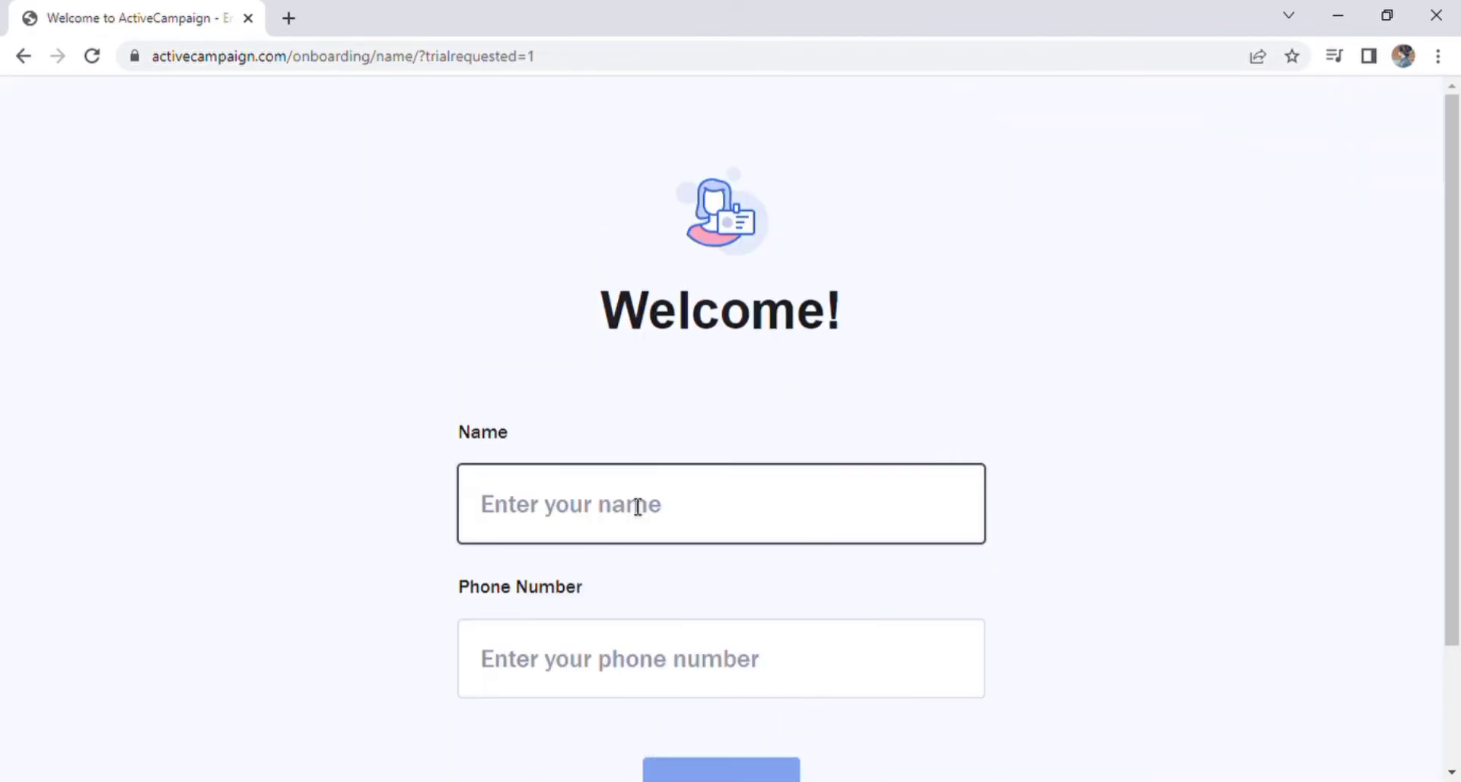
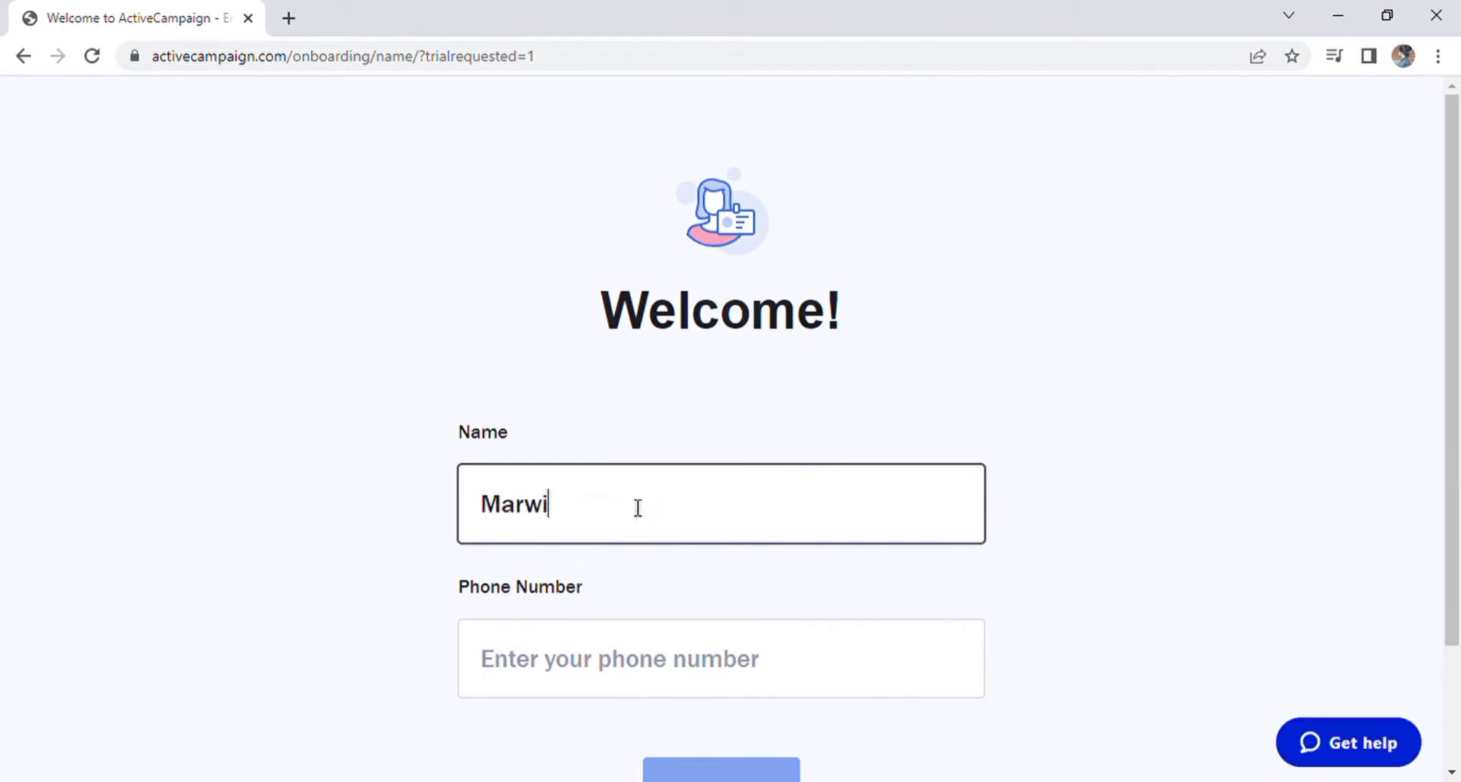
Step: Fill in the full name and phone number, then continue to the next onboarding step
left_click(685, 654)
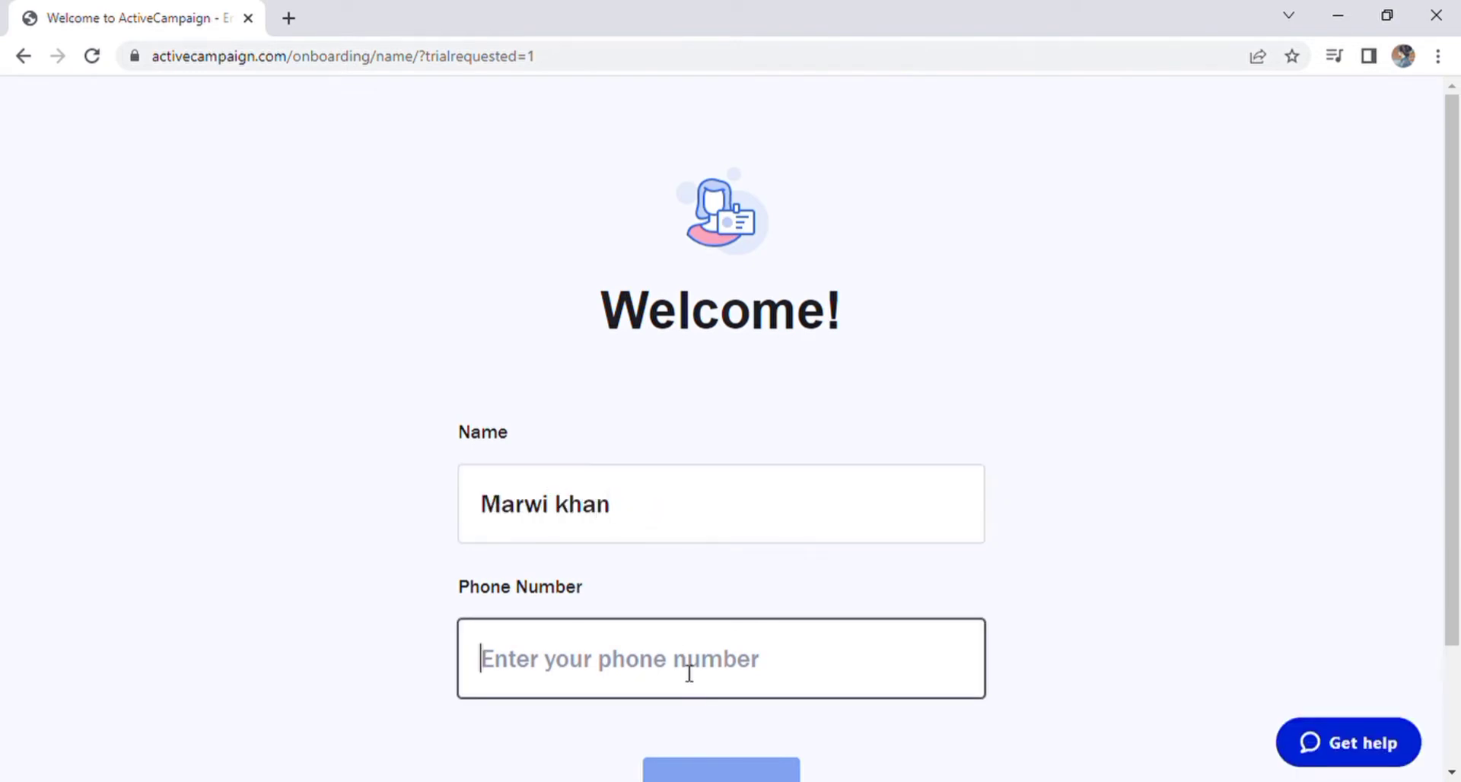
scroll(679, 643, "down", 2)
left_click(692, 650)
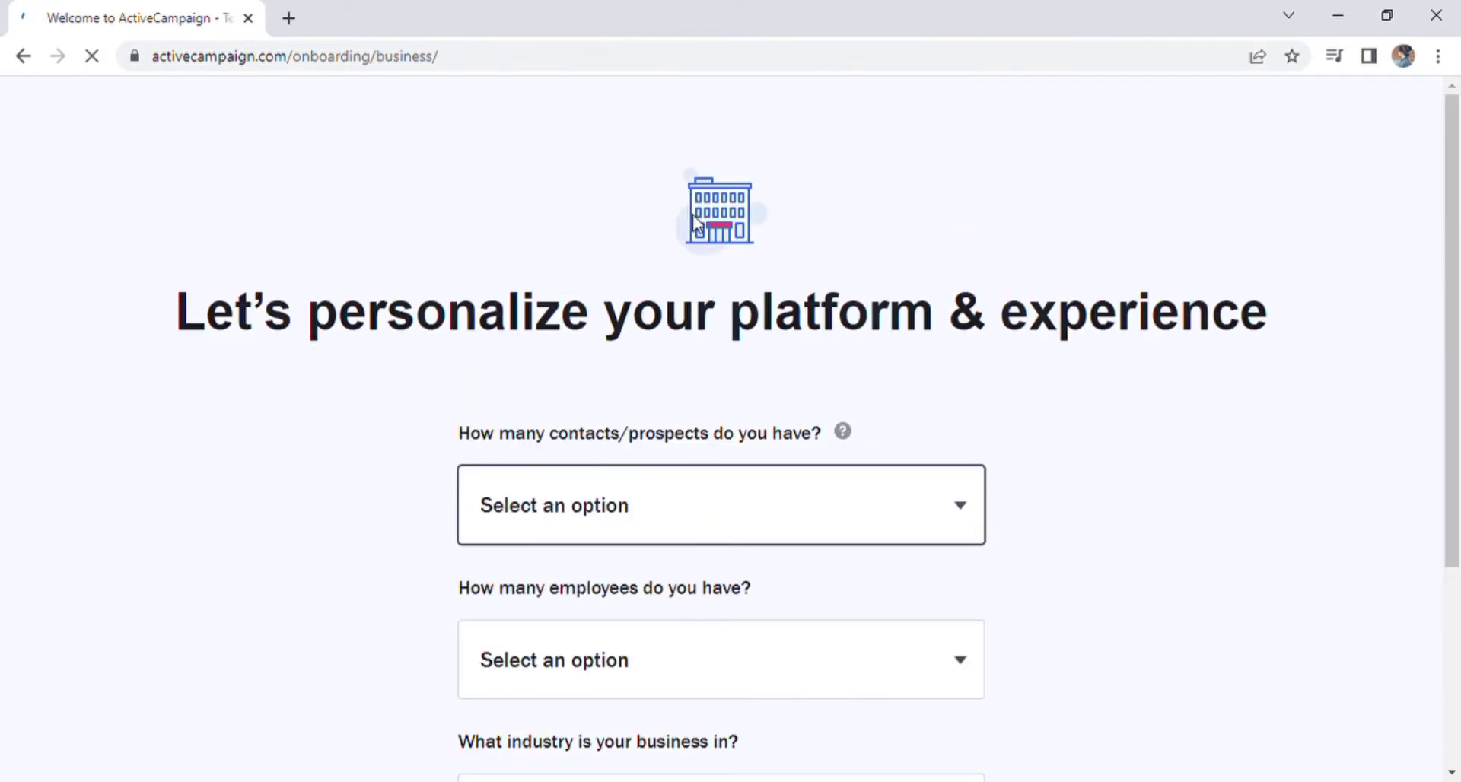
Step: Answer the business questions: 2,500 - 5,000 contacts, 21-50 employees, Other industry
left_click(716, 289)
scroll(718, 511, "down", 3)
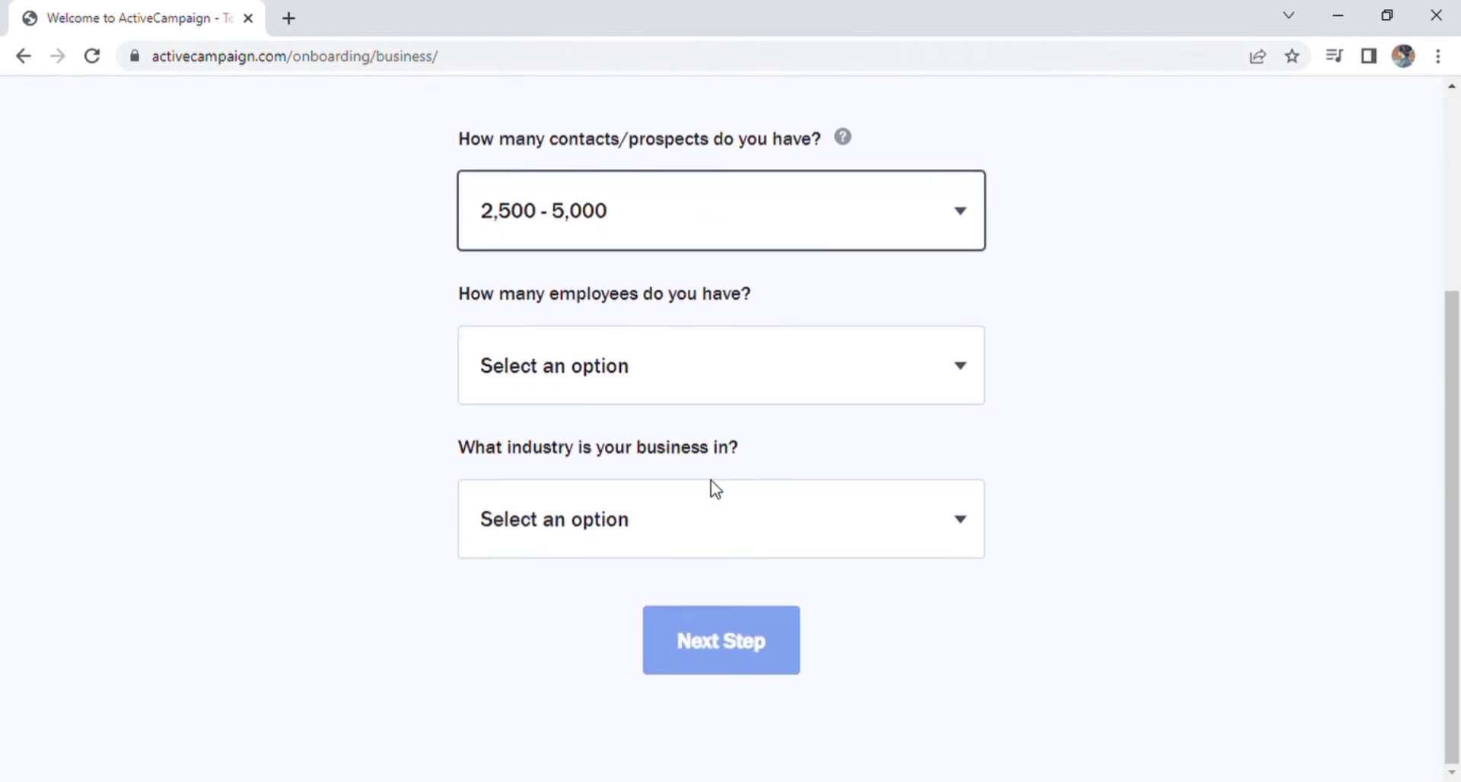
left_click(706, 382)
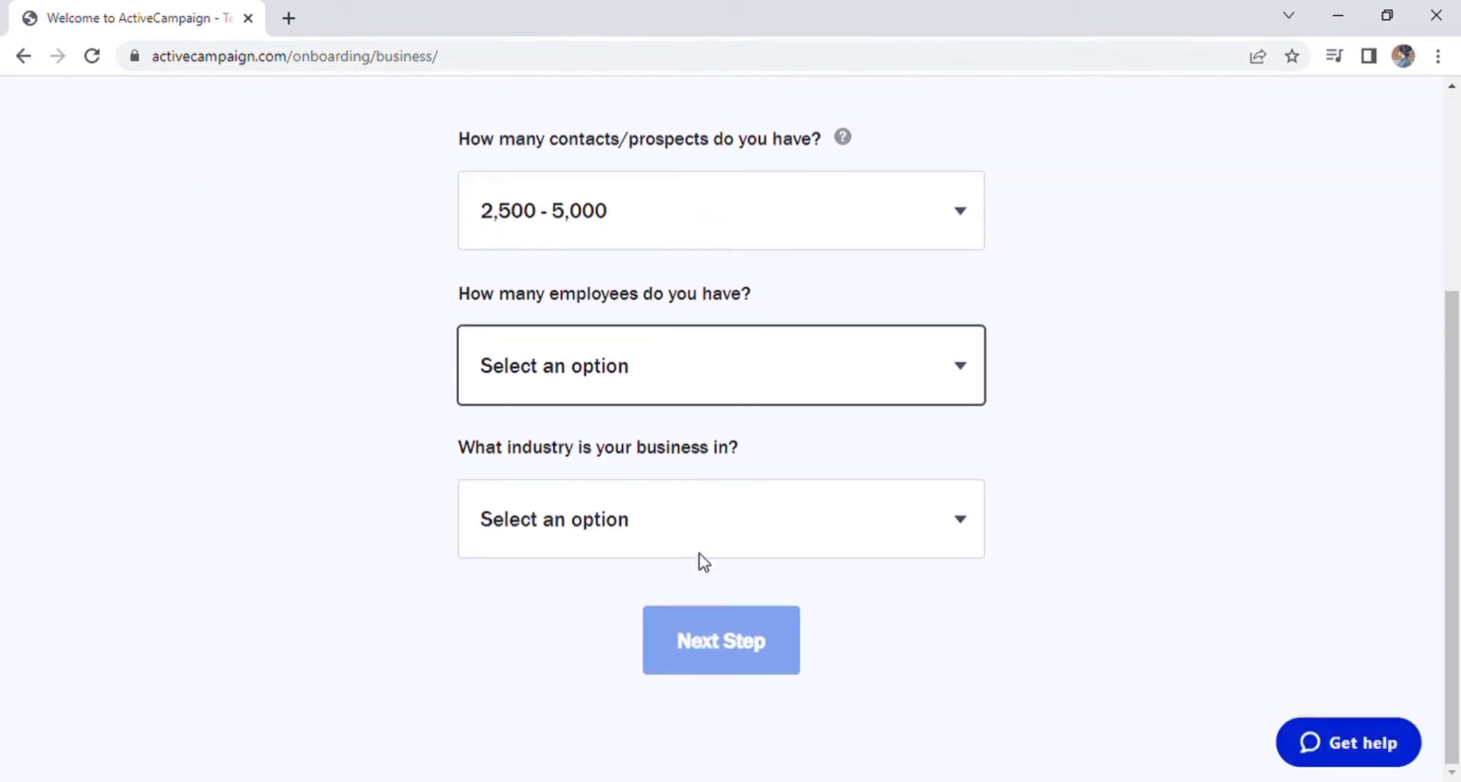
left_click(693, 525)
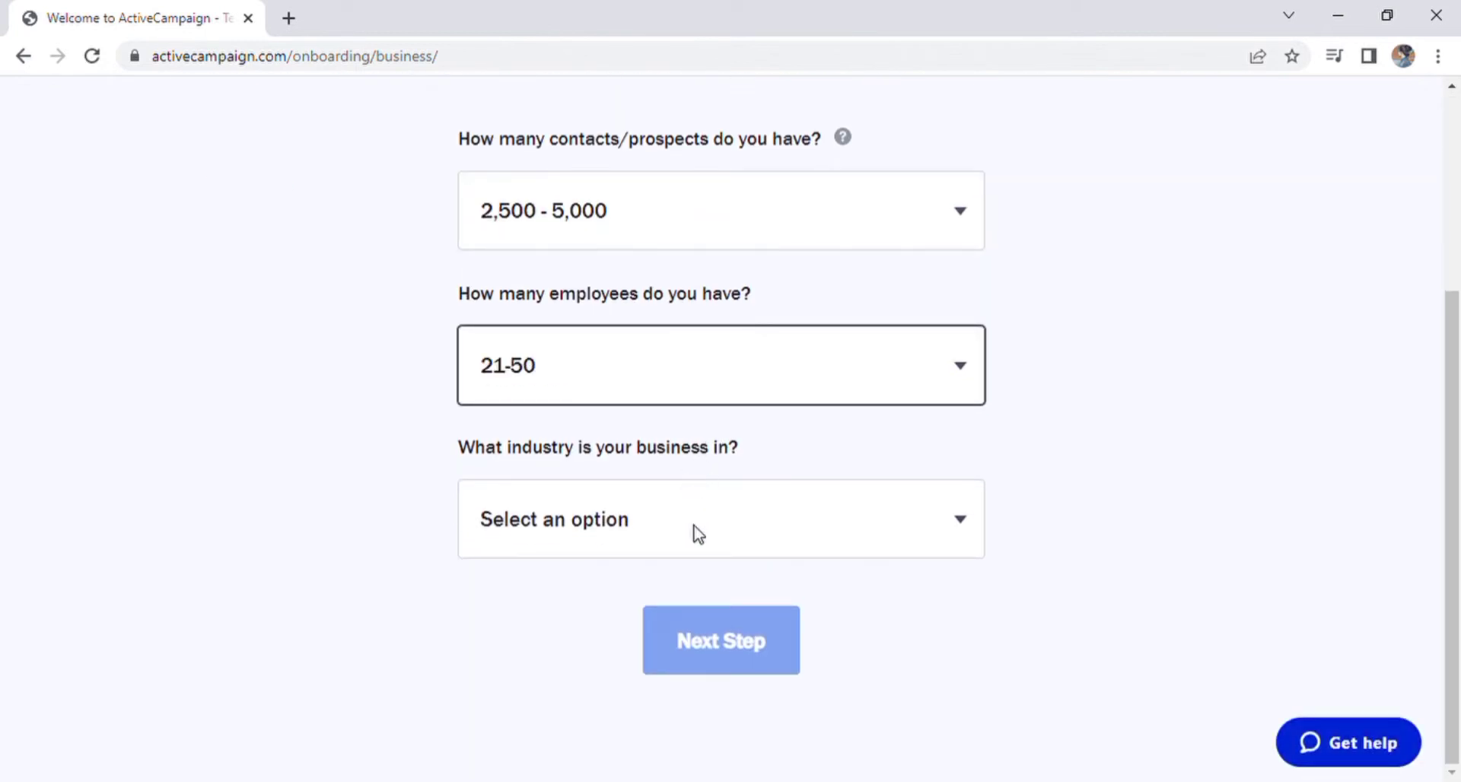
left_click(694, 525)
left_click(795, 462)
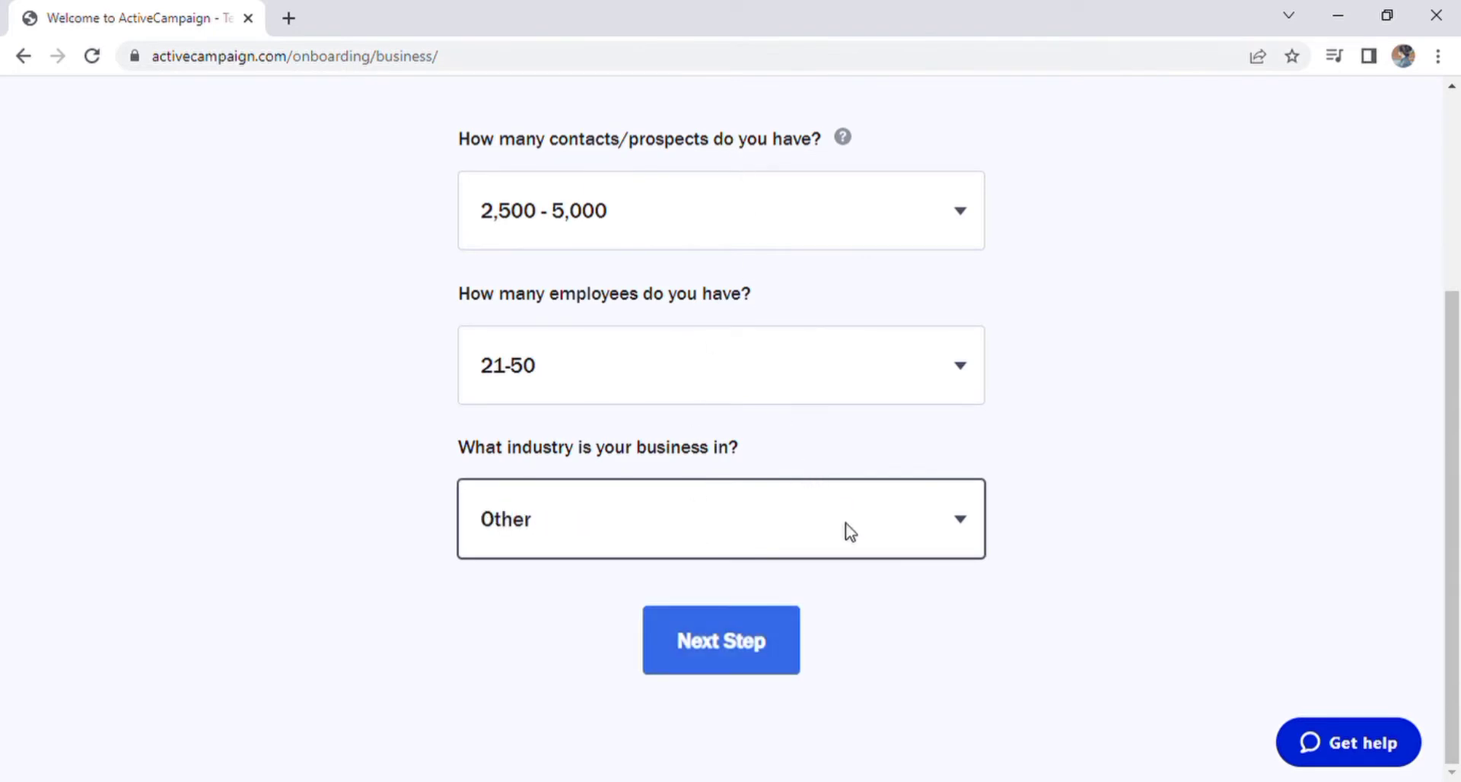
left_click(872, 591)
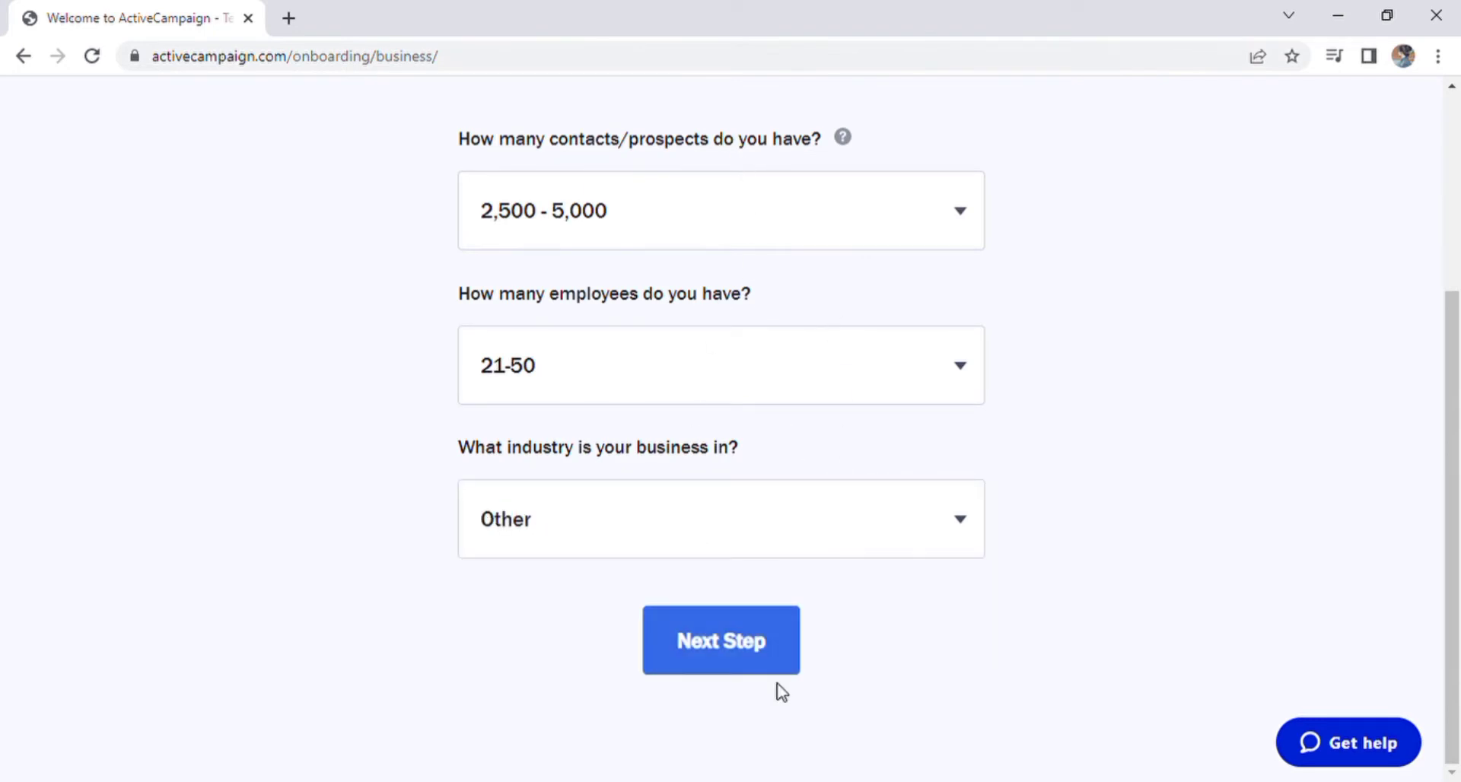
Step: Set the account password and enter the new account's dashboard
left_click(756, 647)
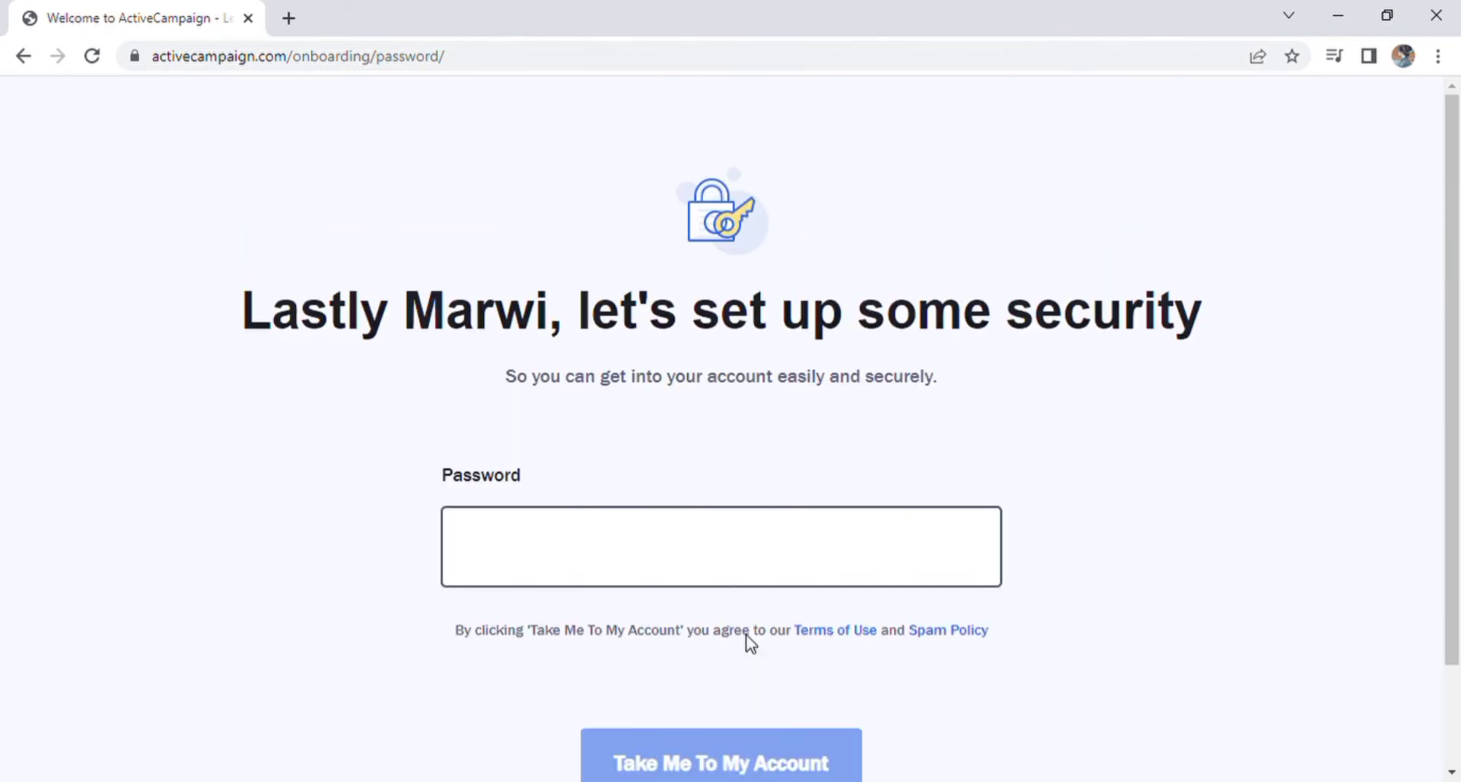
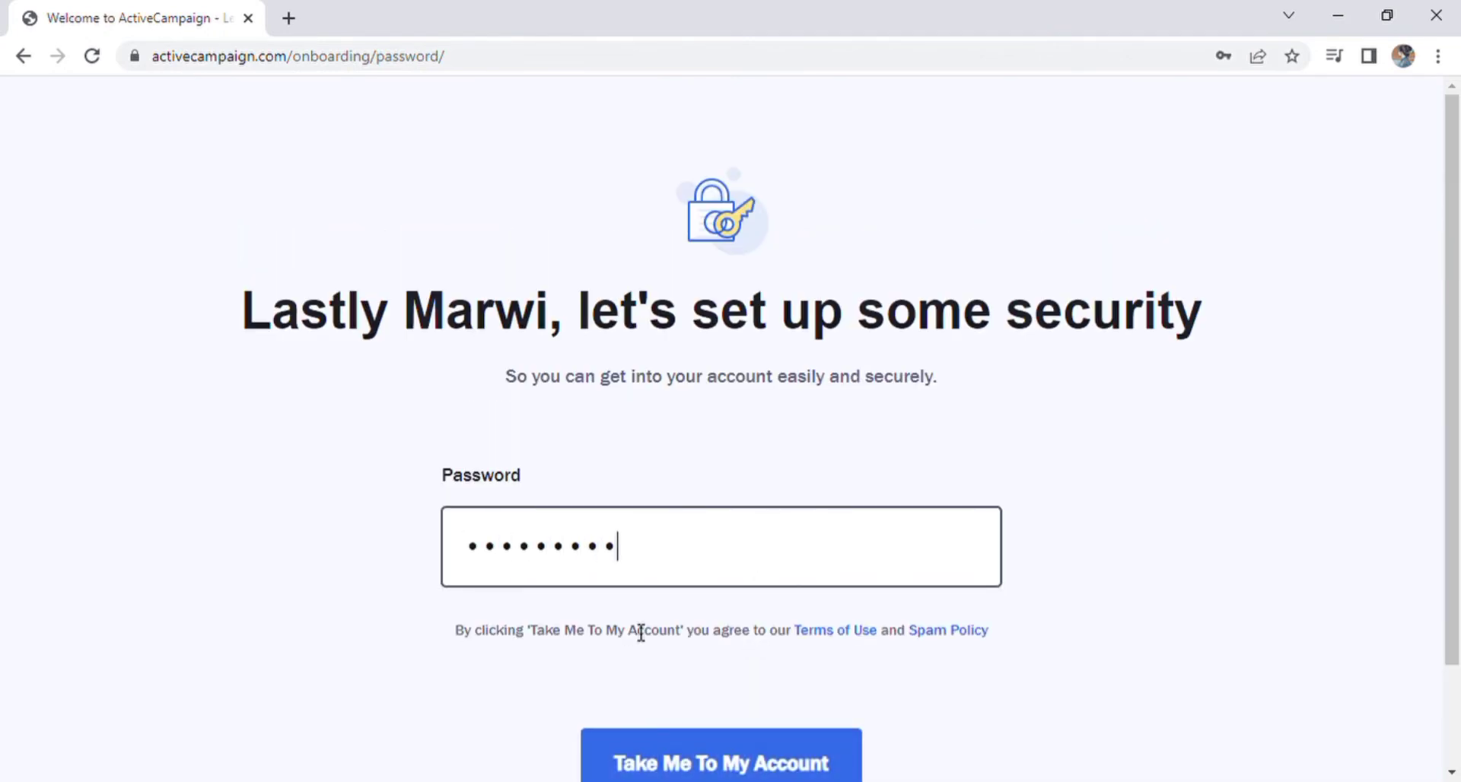
scroll(641, 633, "down", 1)
left_click(668, 654)
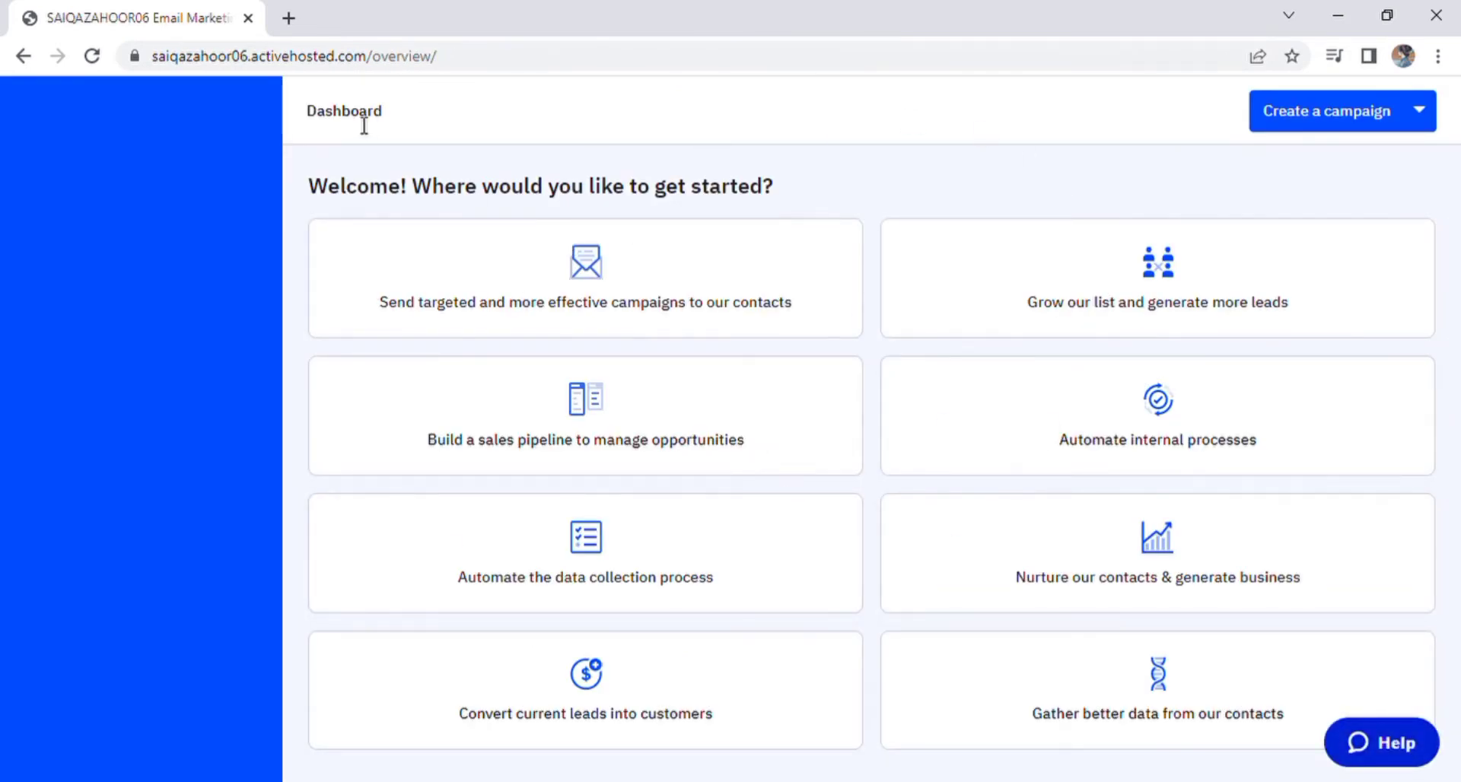
left_click_drag(383, 116, 300, 117)
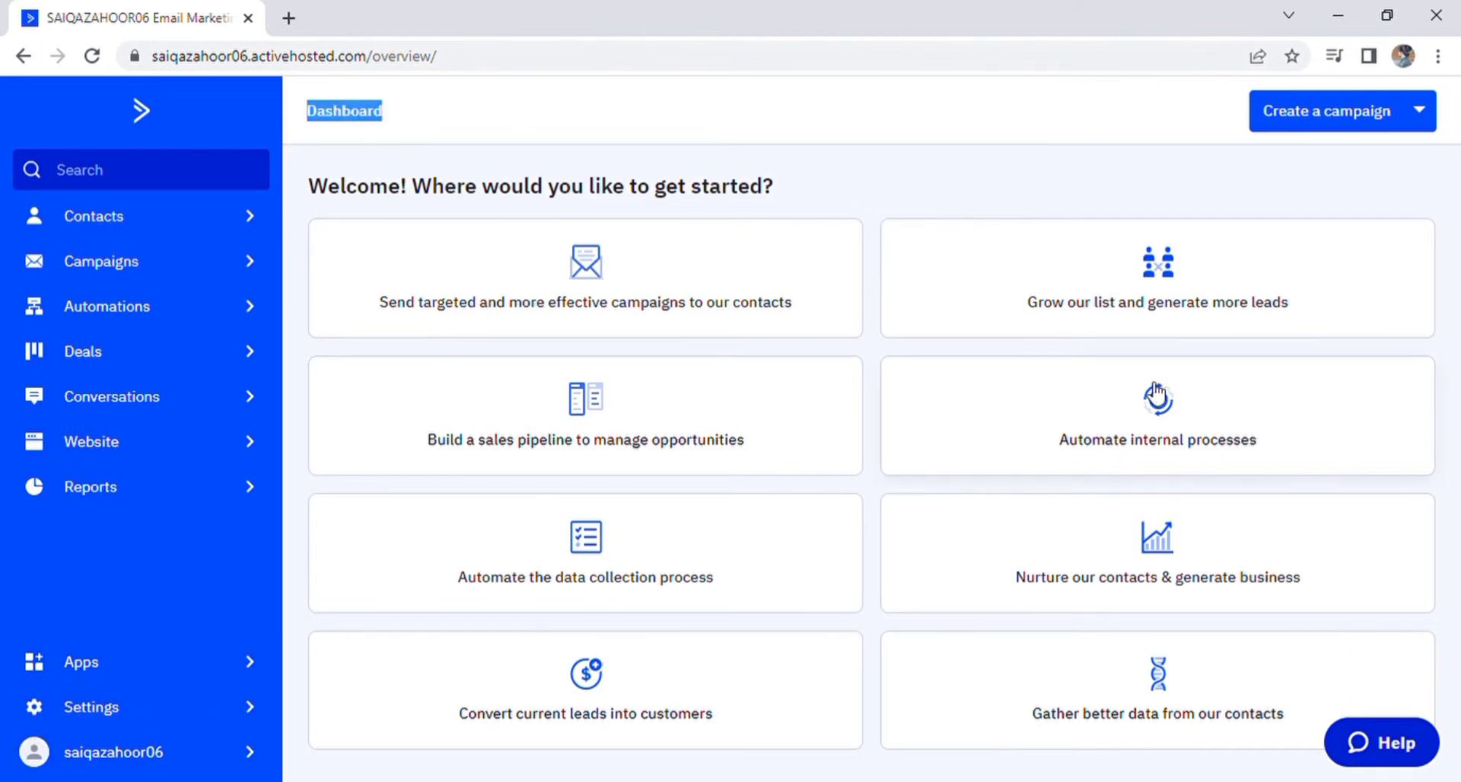
Step: Look through the Help Center & Live Chat options, then open Accelerated Onboarding registration
left_click(1382, 742)
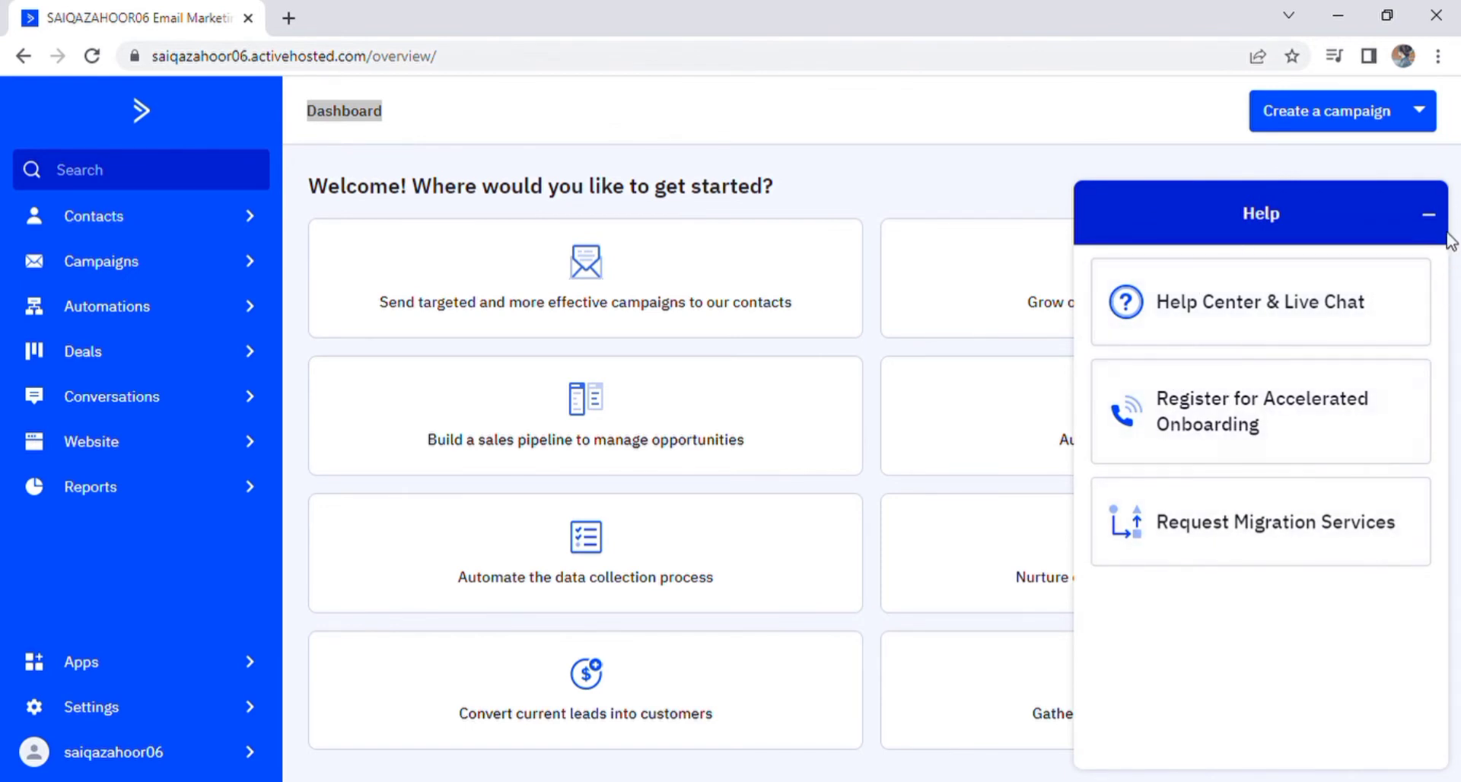
left_click(1314, 316)
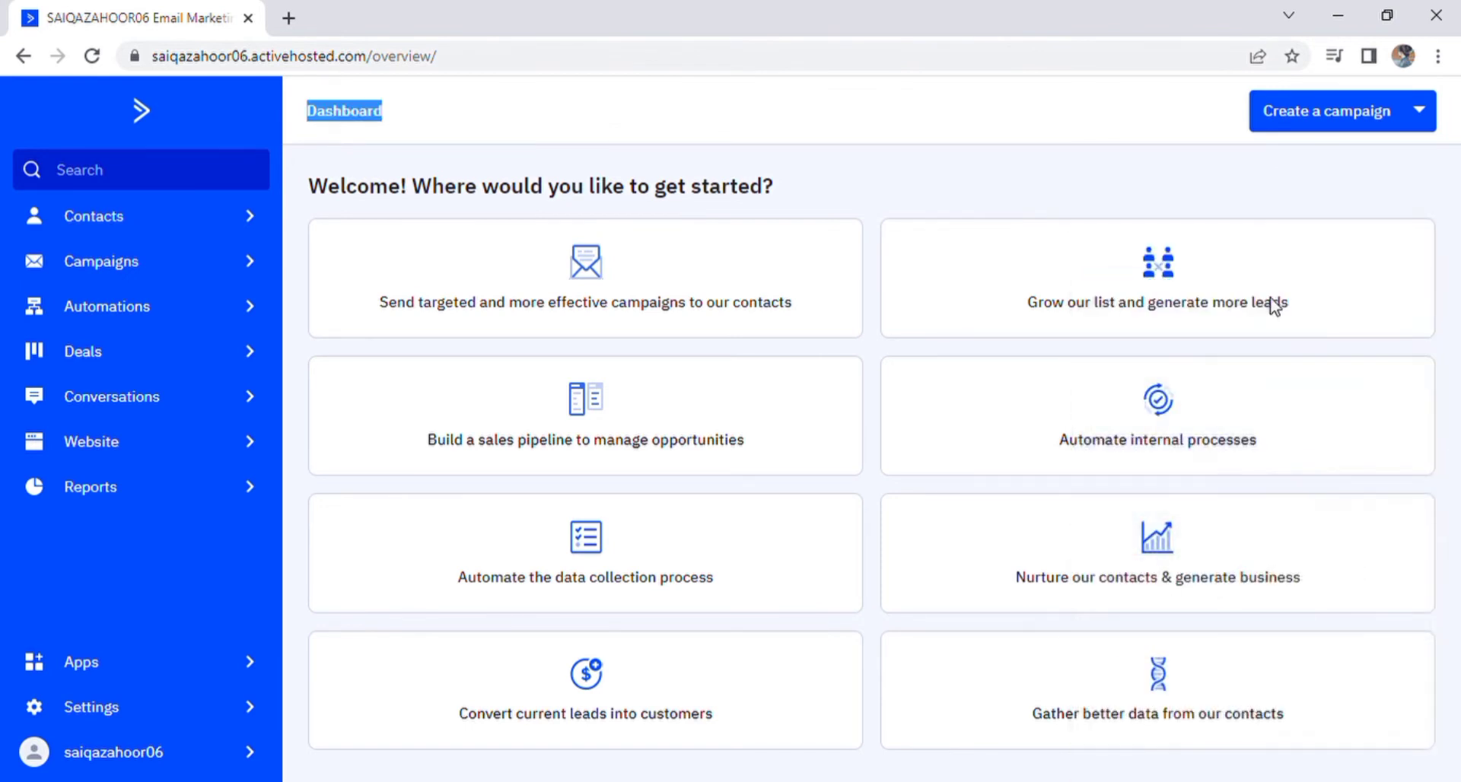
left_click(1205, 249)
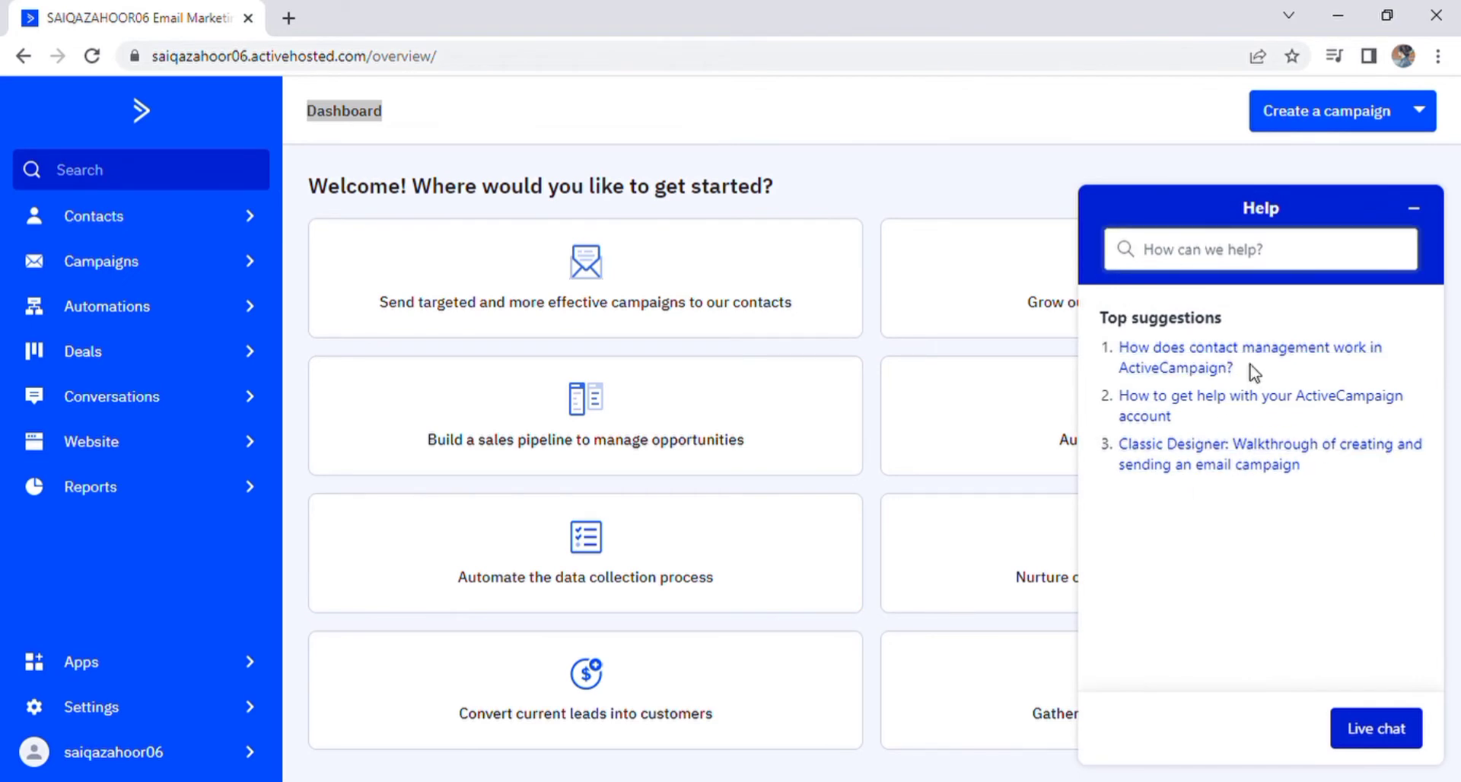
left_click(1374, 732)
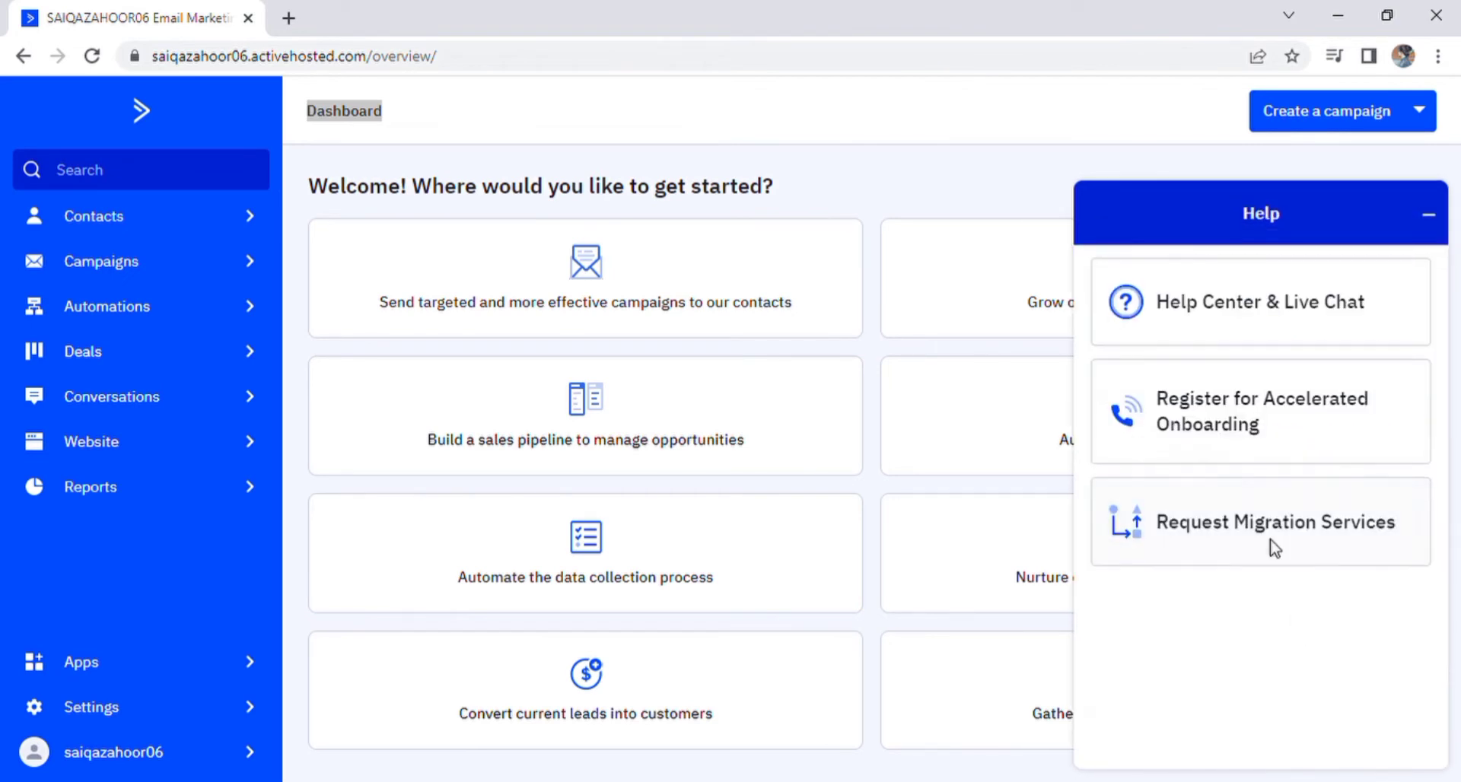
left_click(1223, 443)
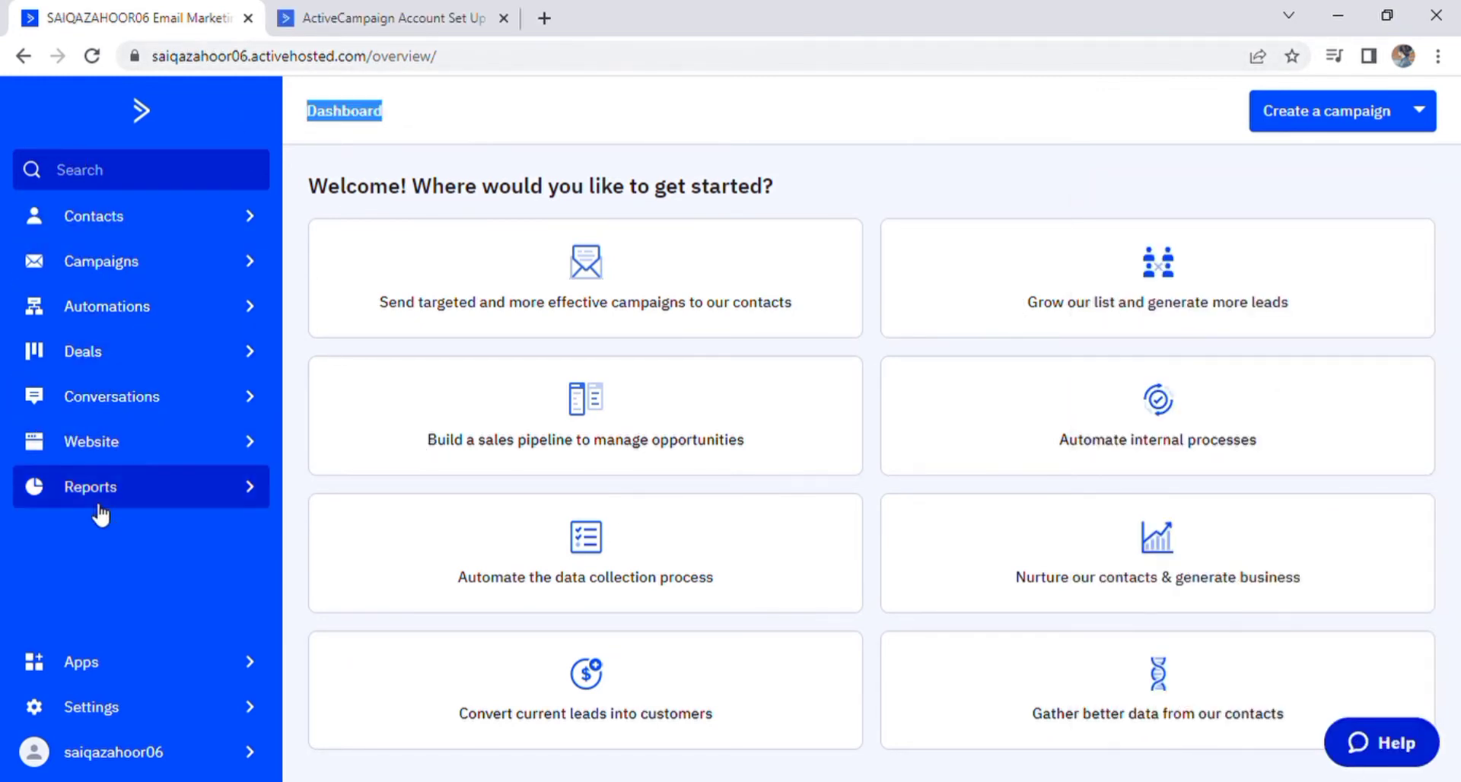
Step: Go to Contacts and open the Import Contacts page
left_click(114, 219)
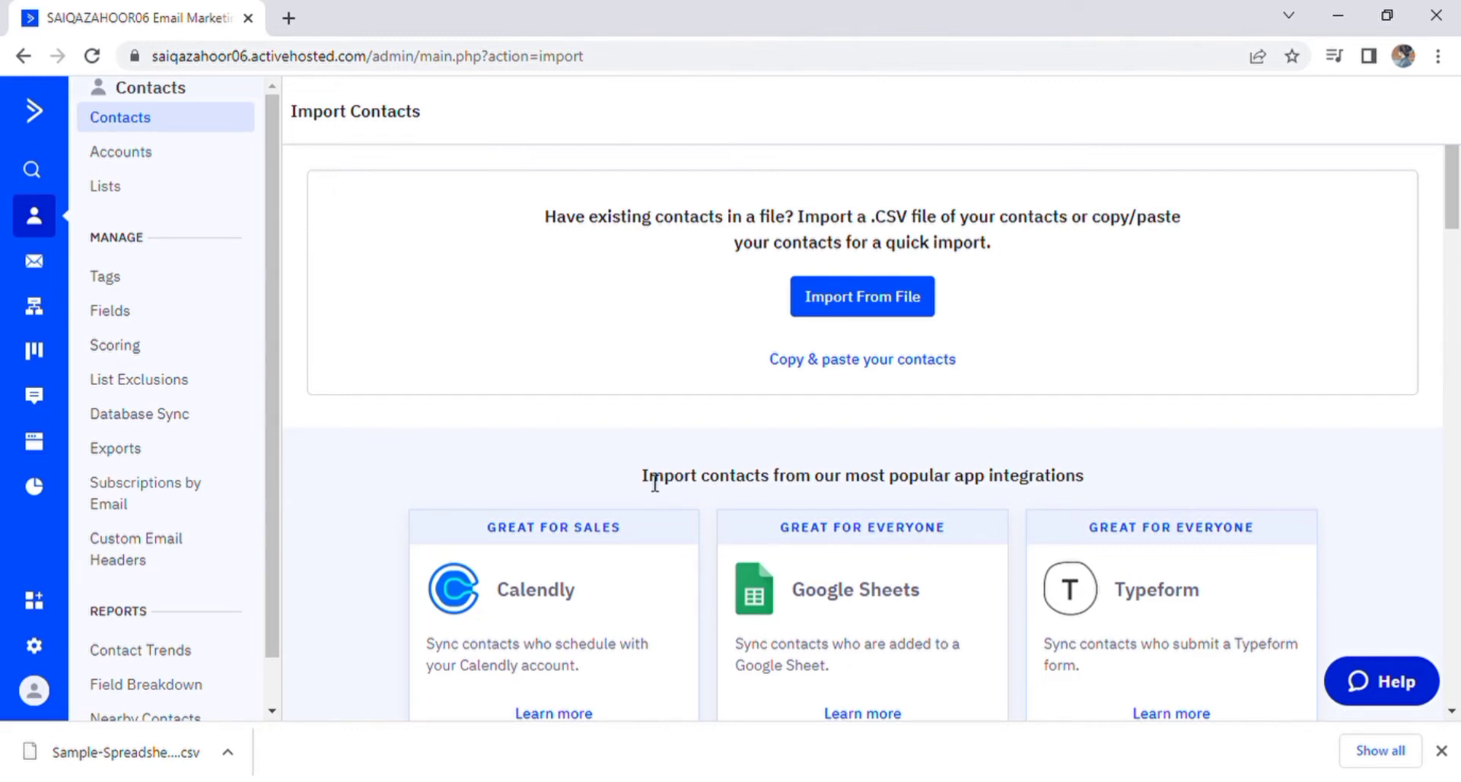
Step: Browse the app integrations, then upload the sample contacts CSV through Import From File
scroll(654, 480, "down", 1)
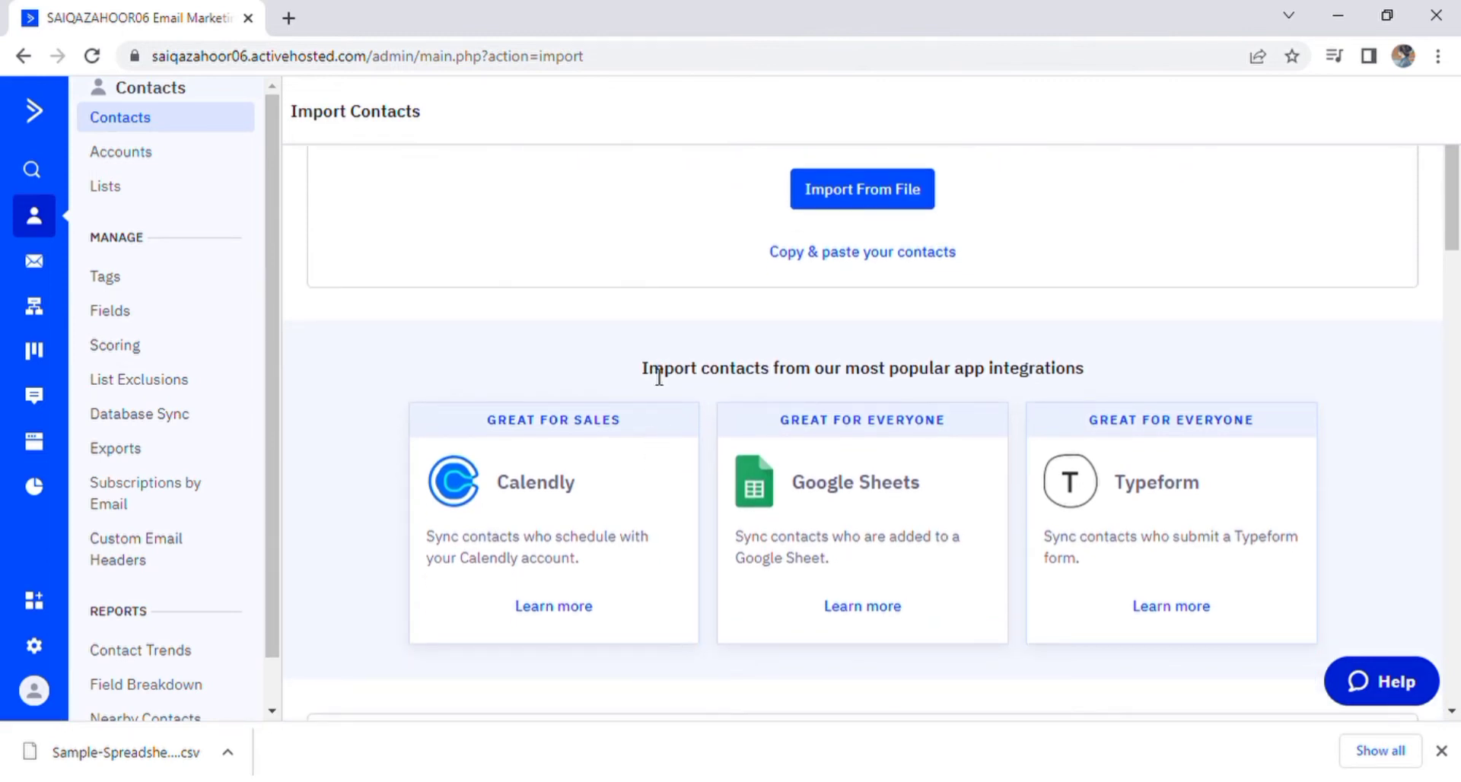
left_click_drag(652, 371, 592, 508)
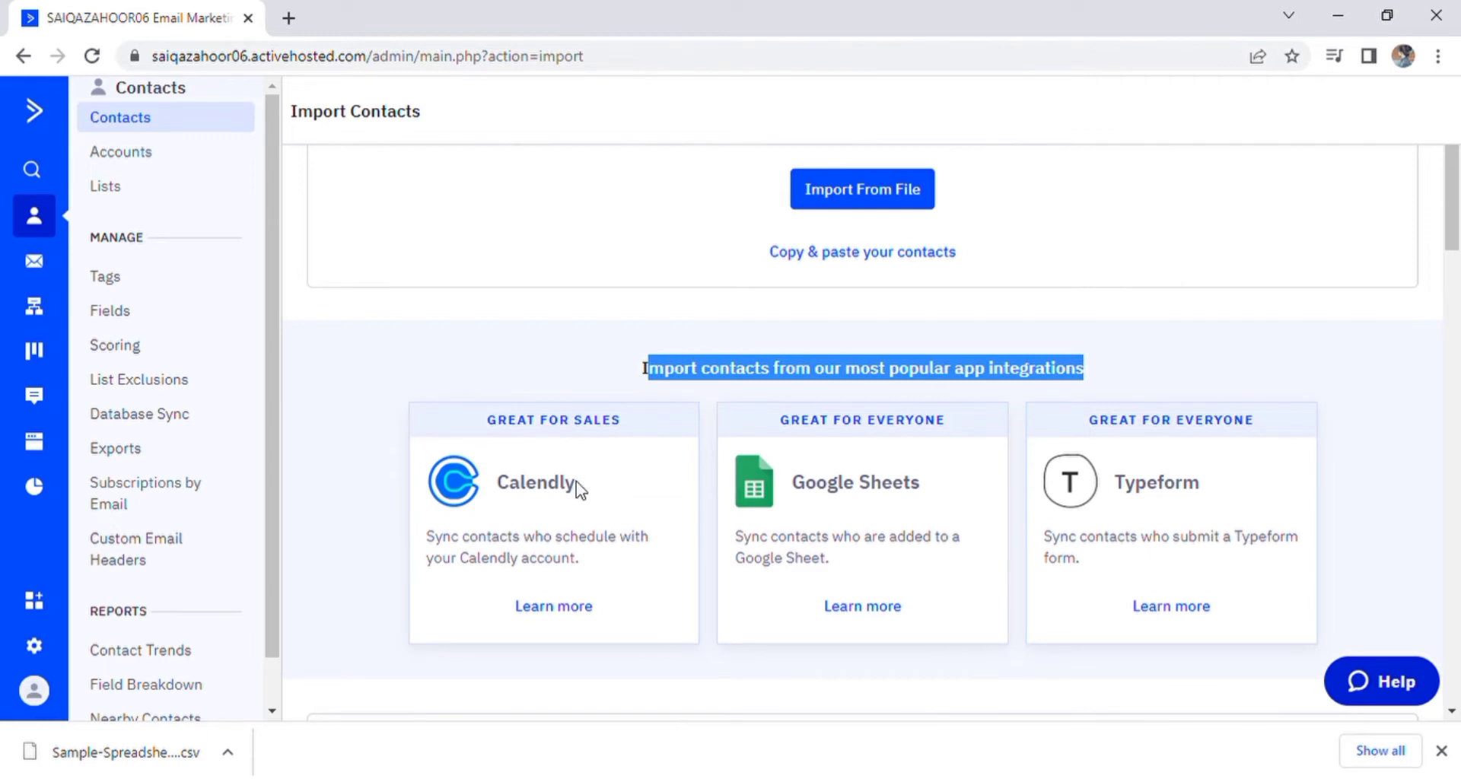
double_click(572, 487)
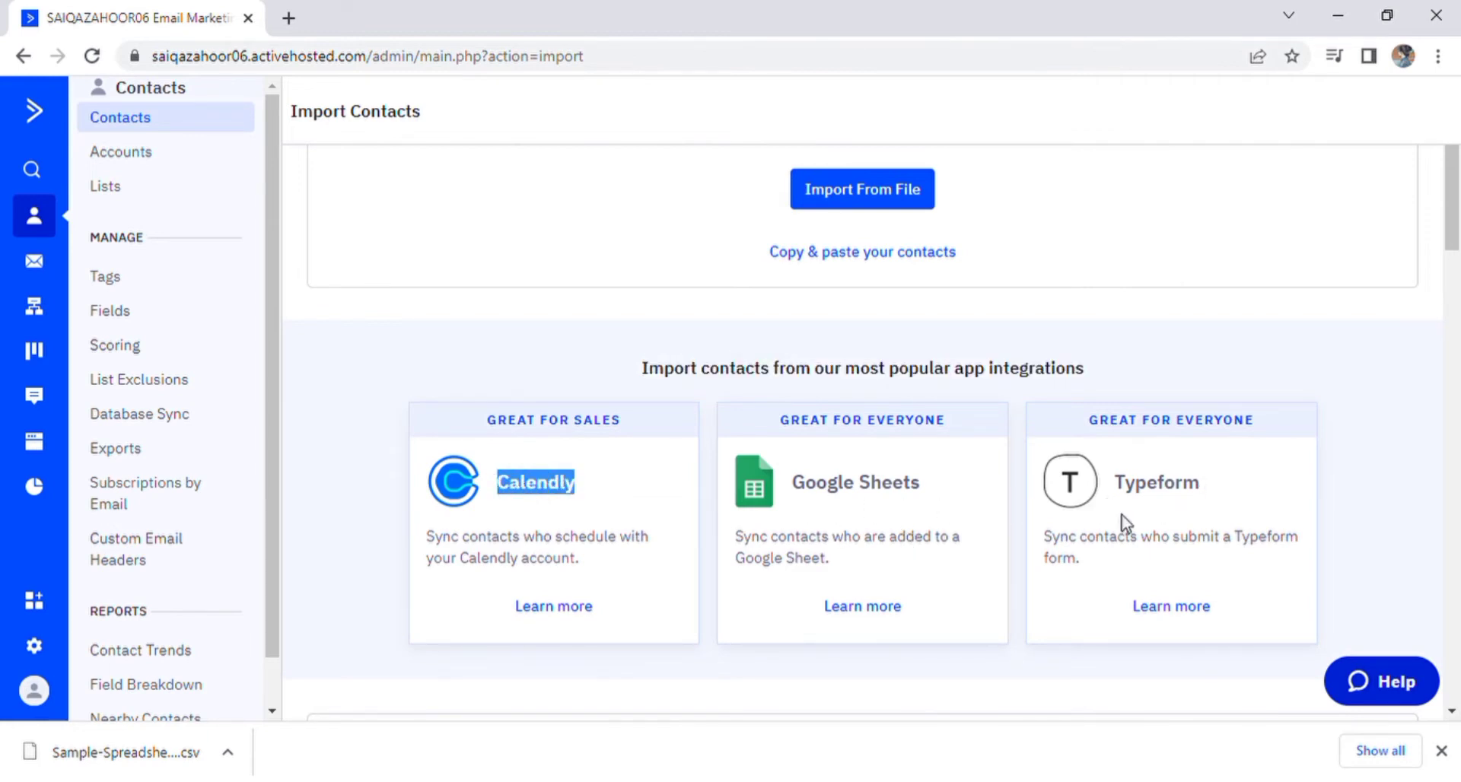
scroll(1111, 525, "down", 1)
scroll(1110, 525, "down", 3)
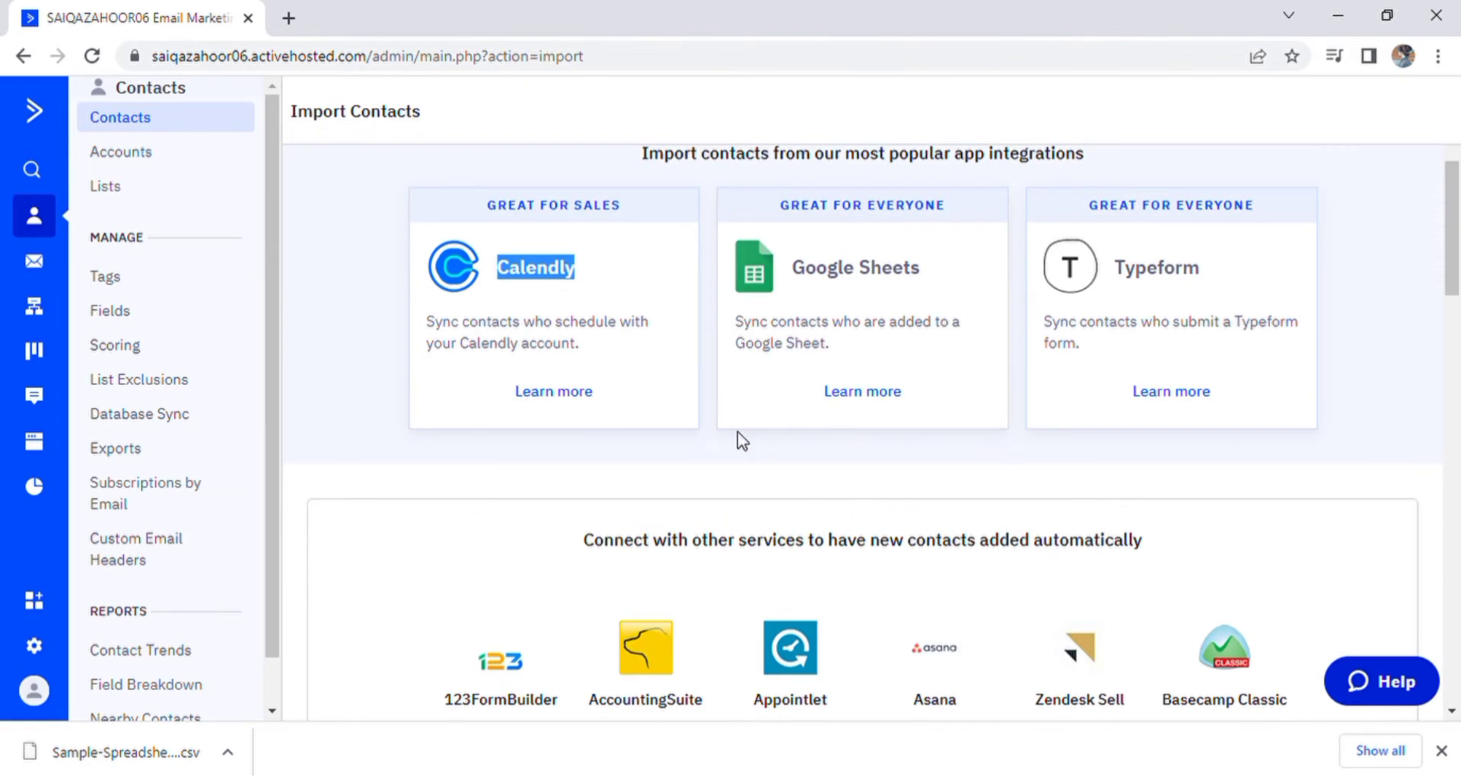
scroll(743, 441, "down", 3)
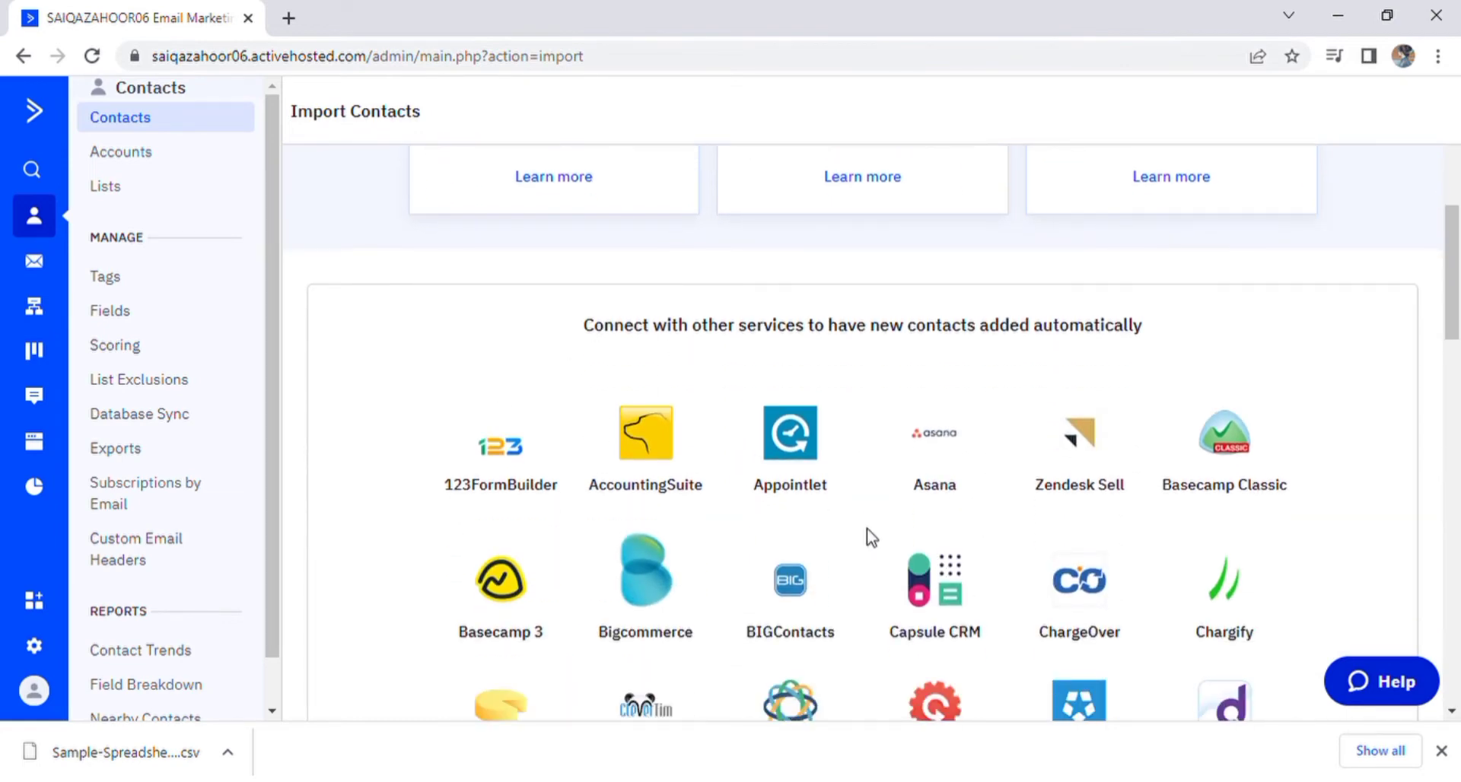
scroll(860, 494, "down", 3)
scroll(767, 594, "down", 4)
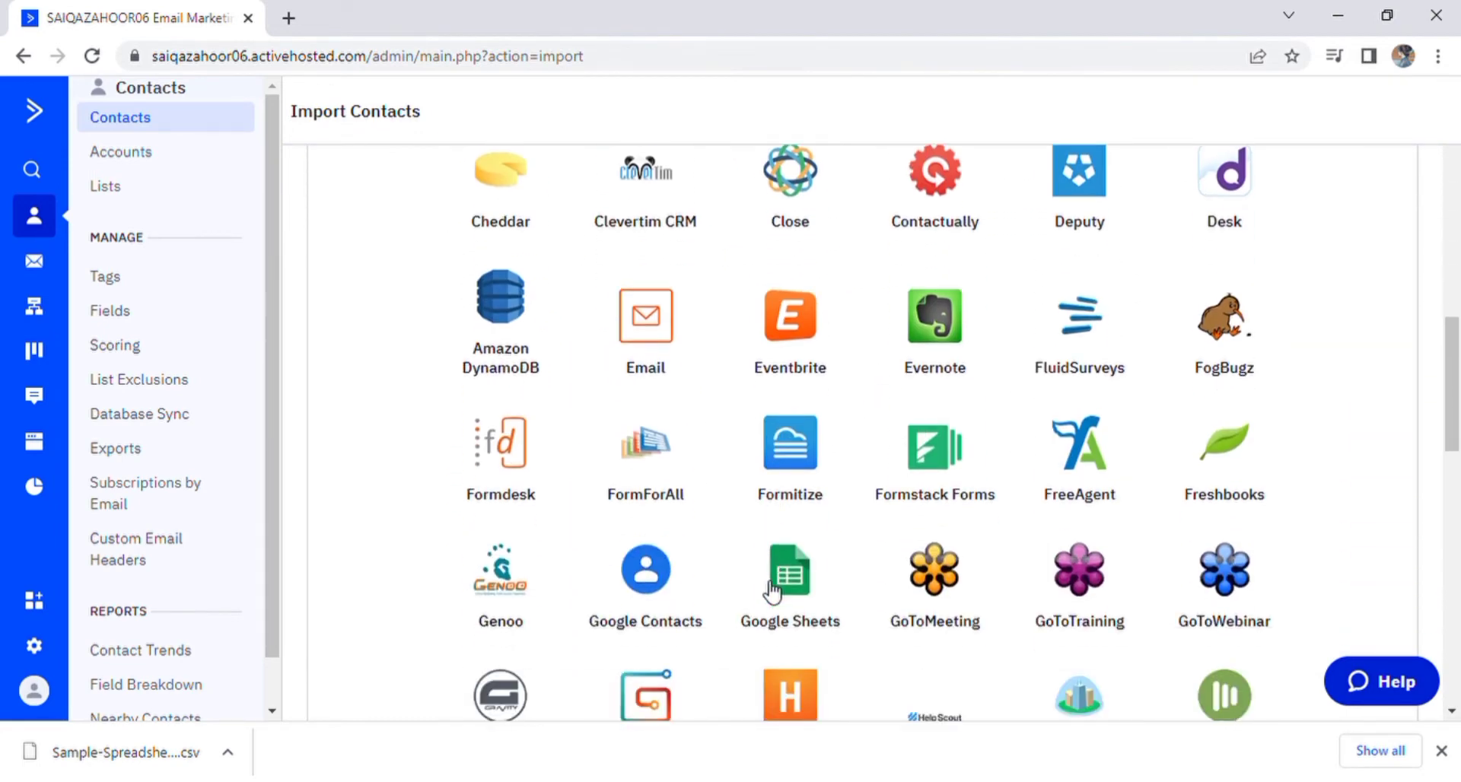
scroll(773, 590, "up", 10)
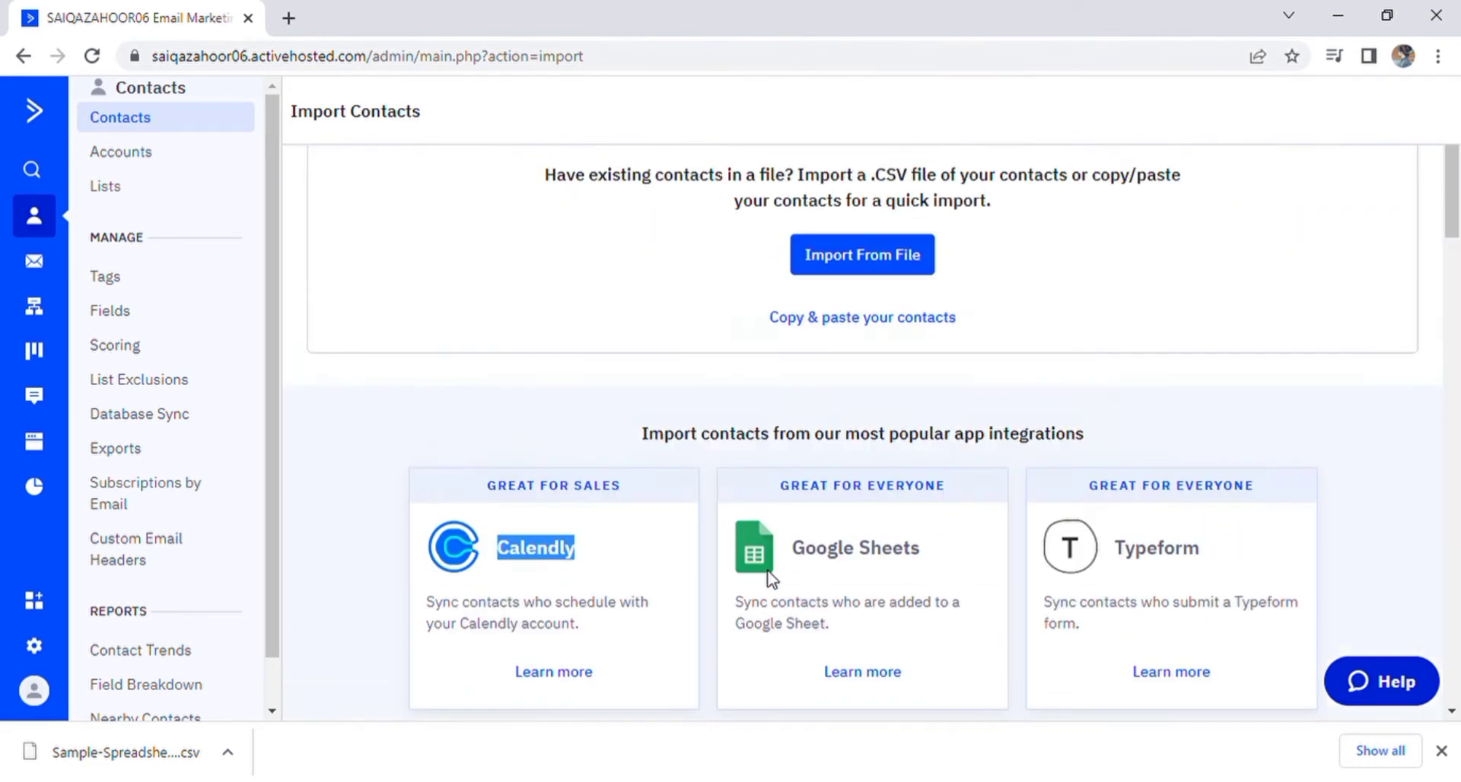
left_click(680, 324)
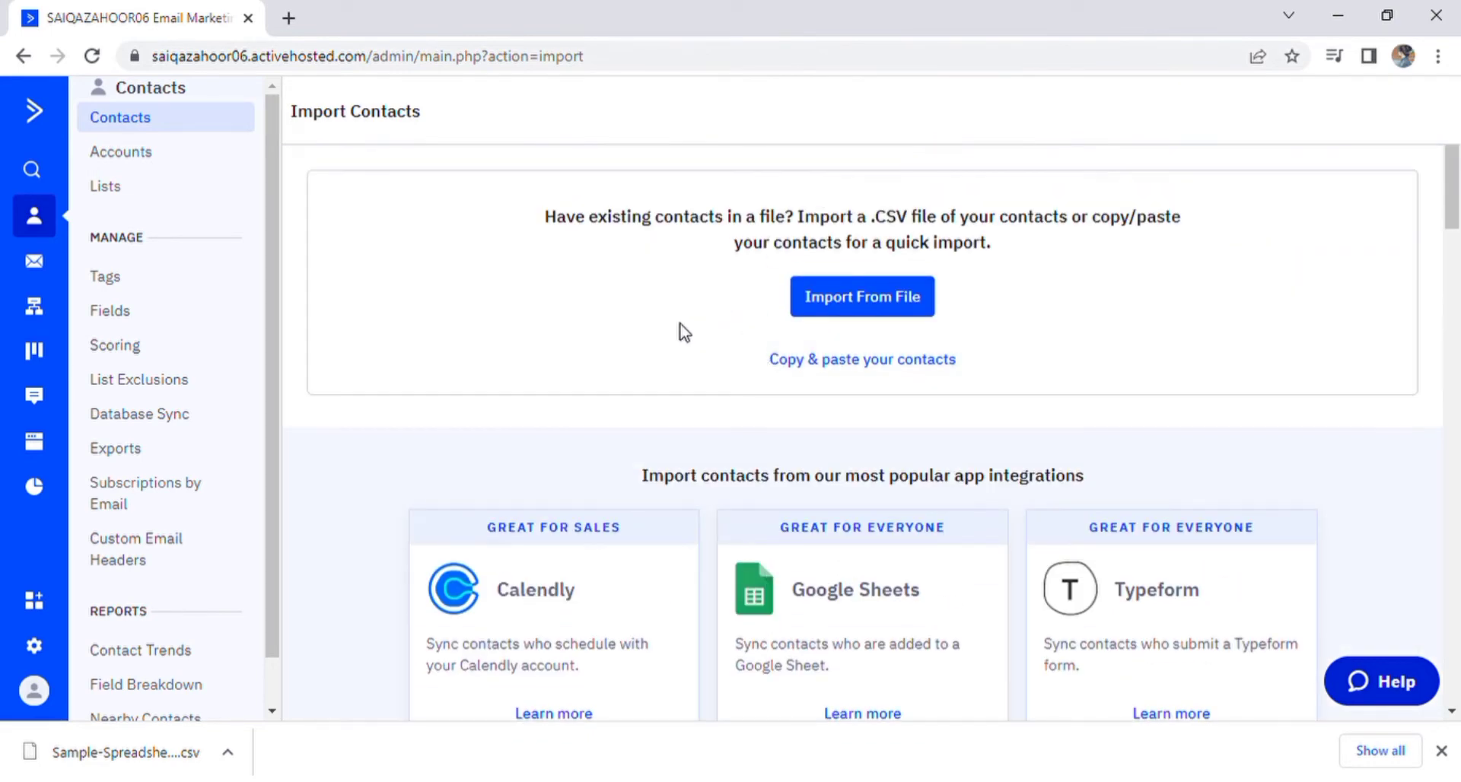
left_click(845, 303)
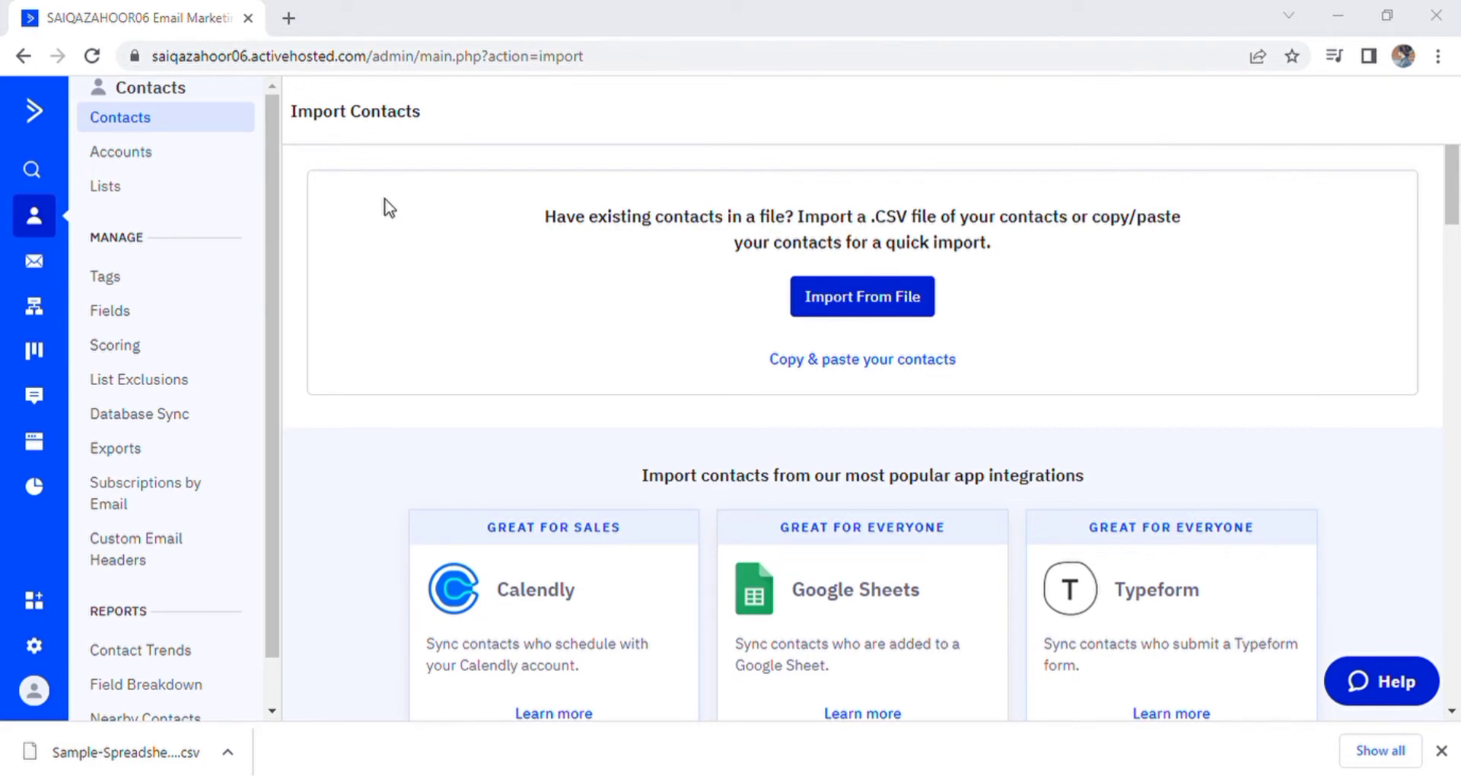
left_click(570, 485)
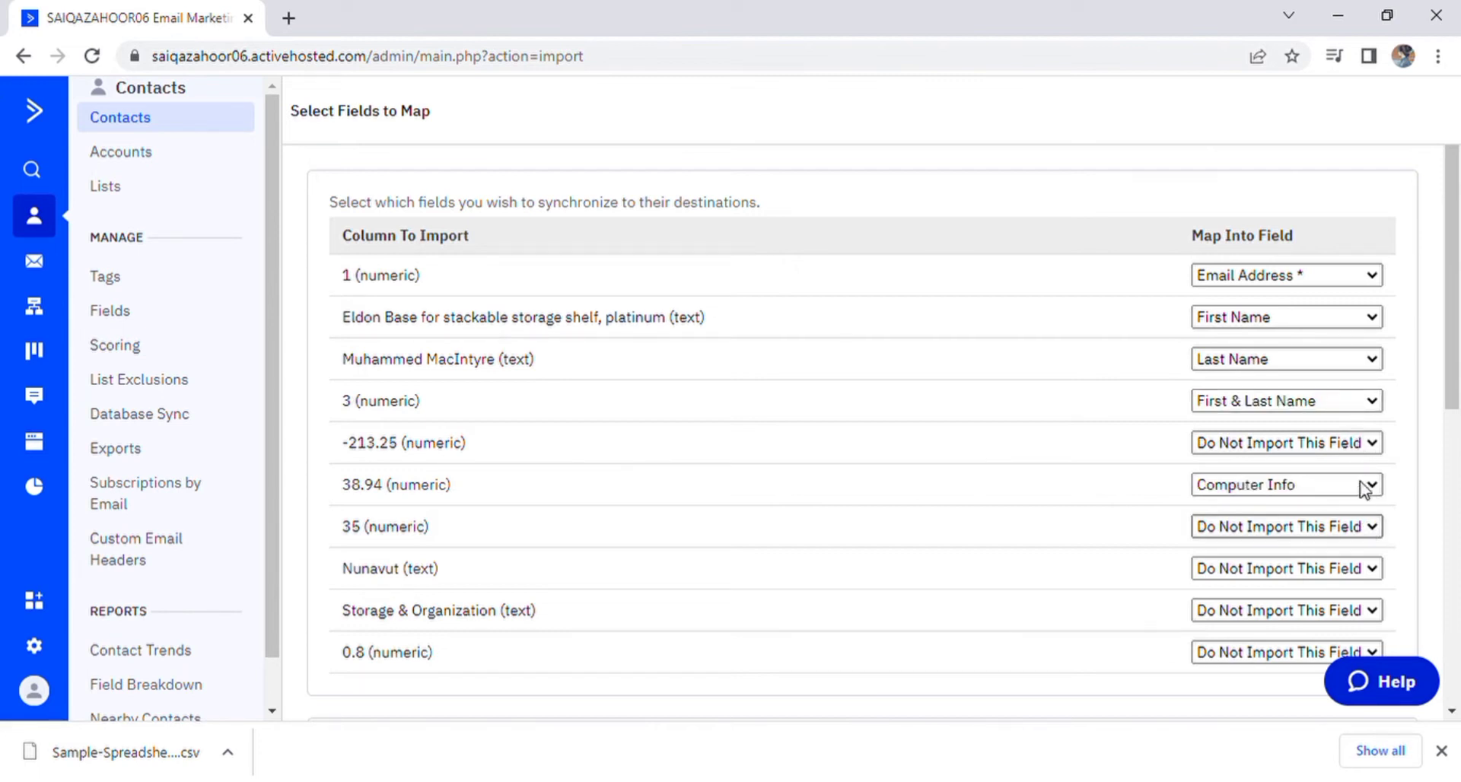
Step: Map the 35, Nunavut, Storage & Organization and 0.8 columns to Subscribed Date, Job Title, Account and Tags
left_click(1347, 426)
left_click(1372, 571)
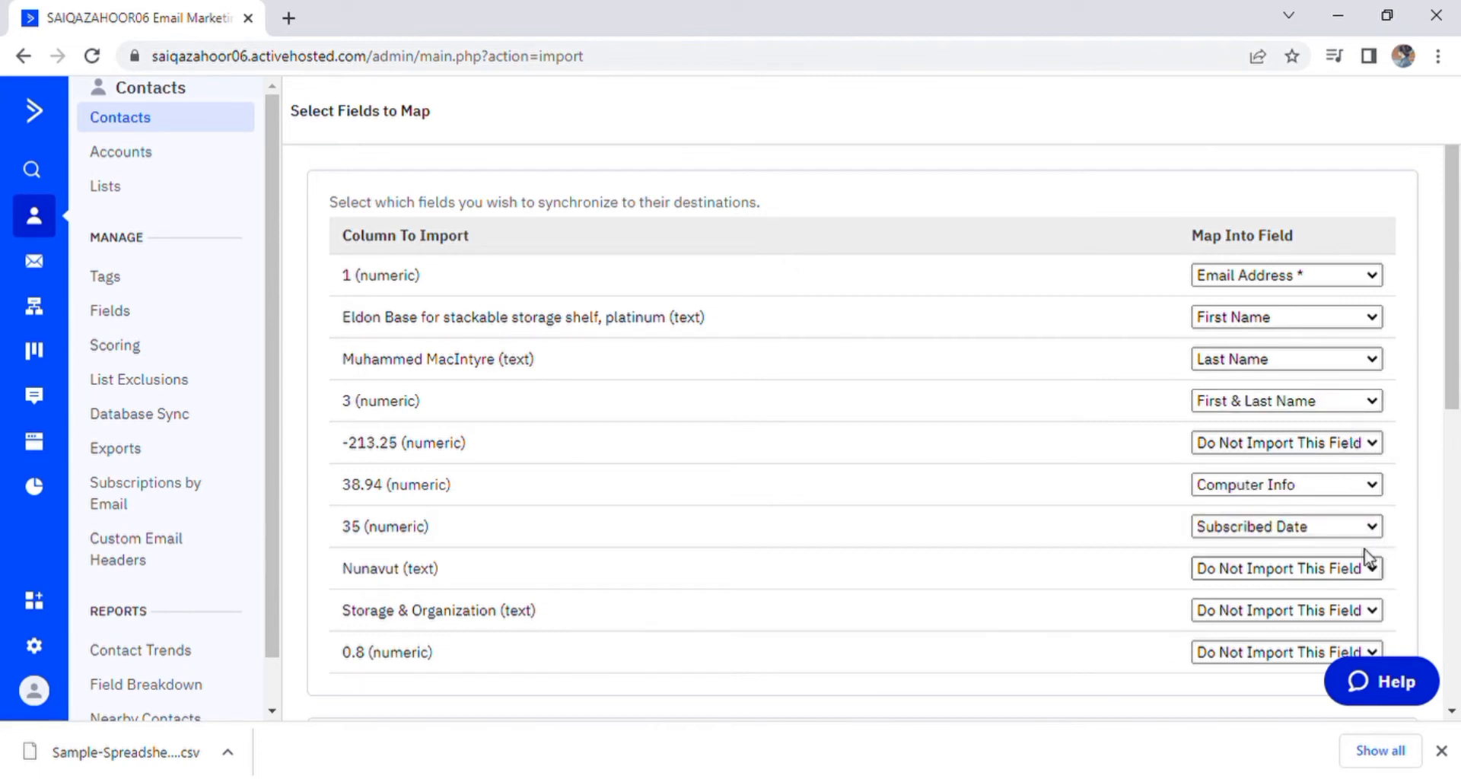
left_click(1353, 449)
left_click(1372, 609)
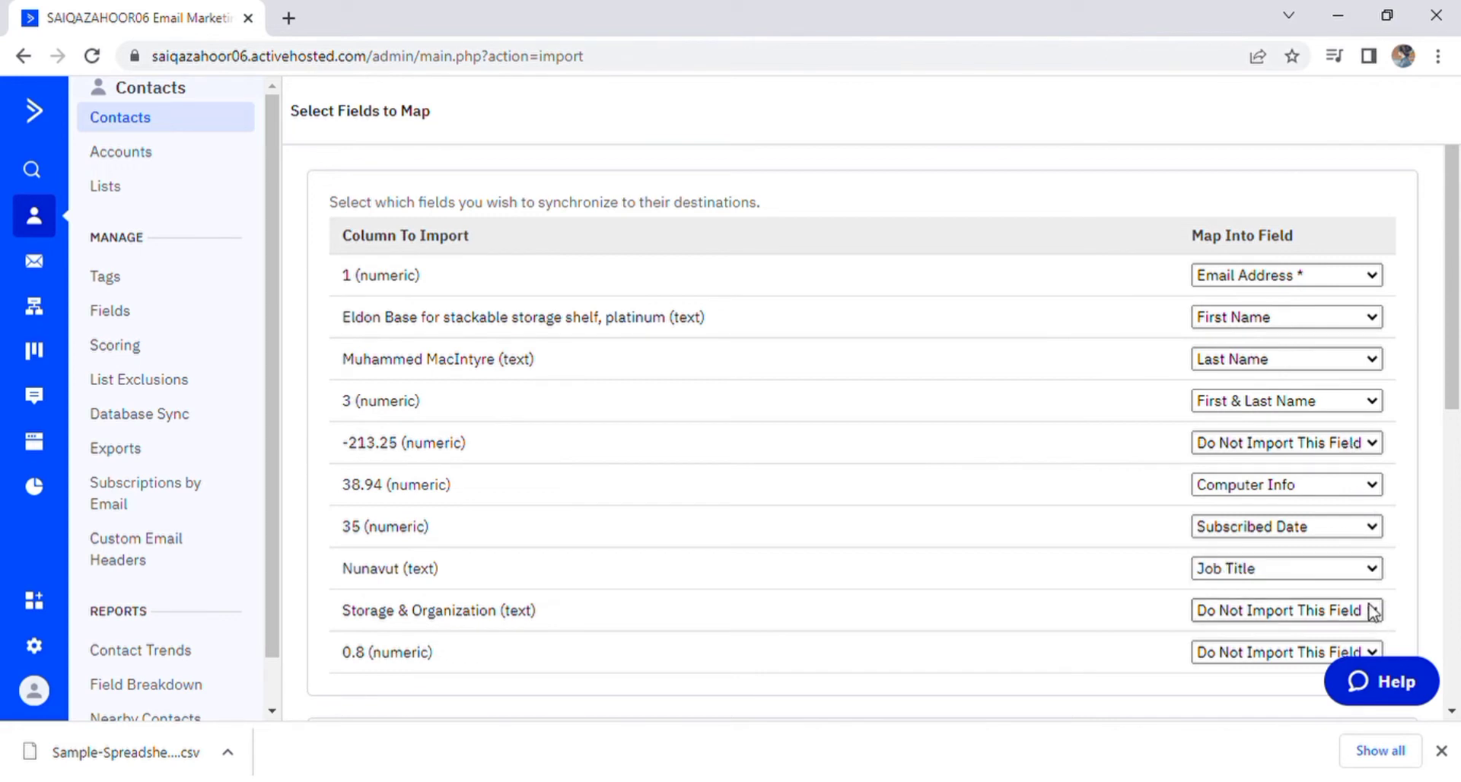
left_click(1340, 473)
left_click(1373, 652)
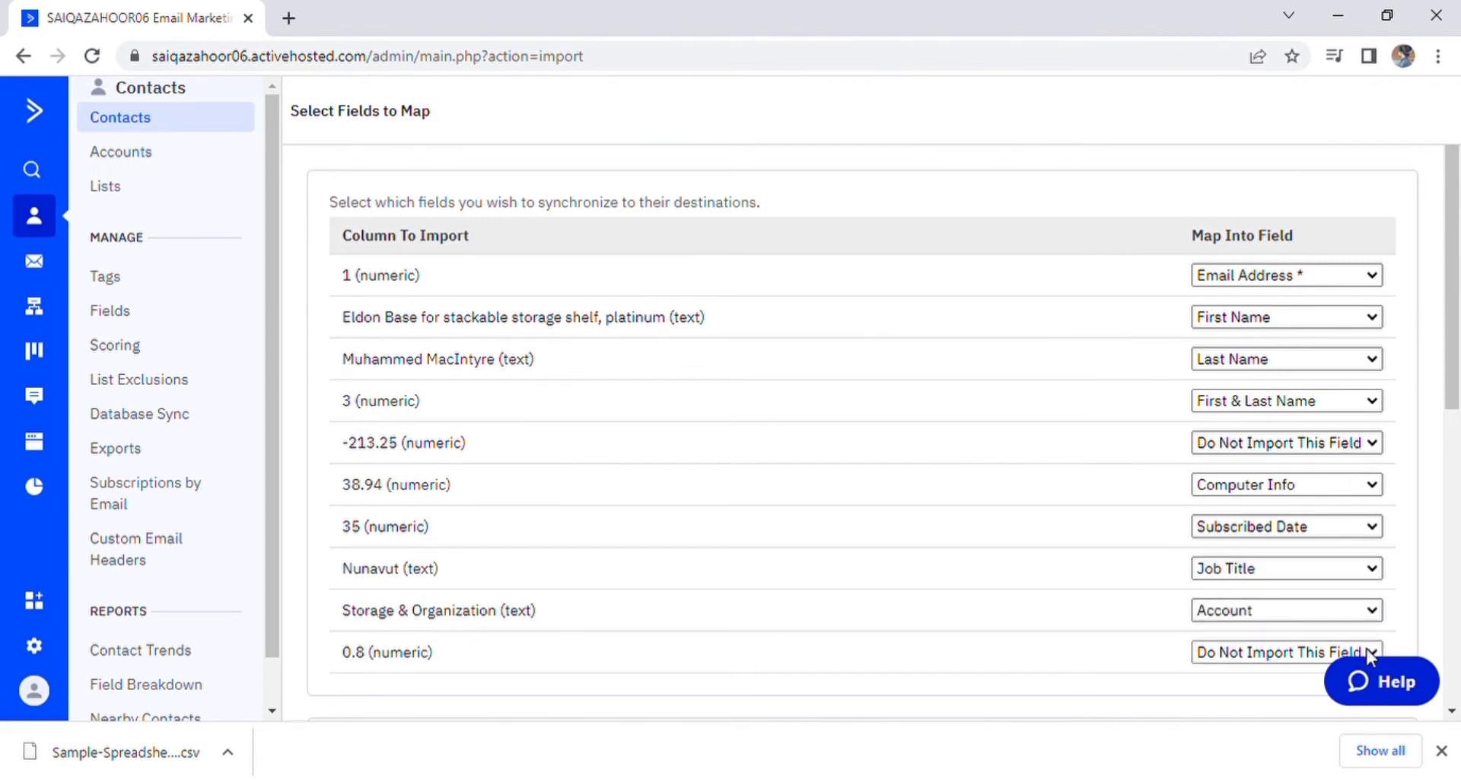
left_click(1331, 498)
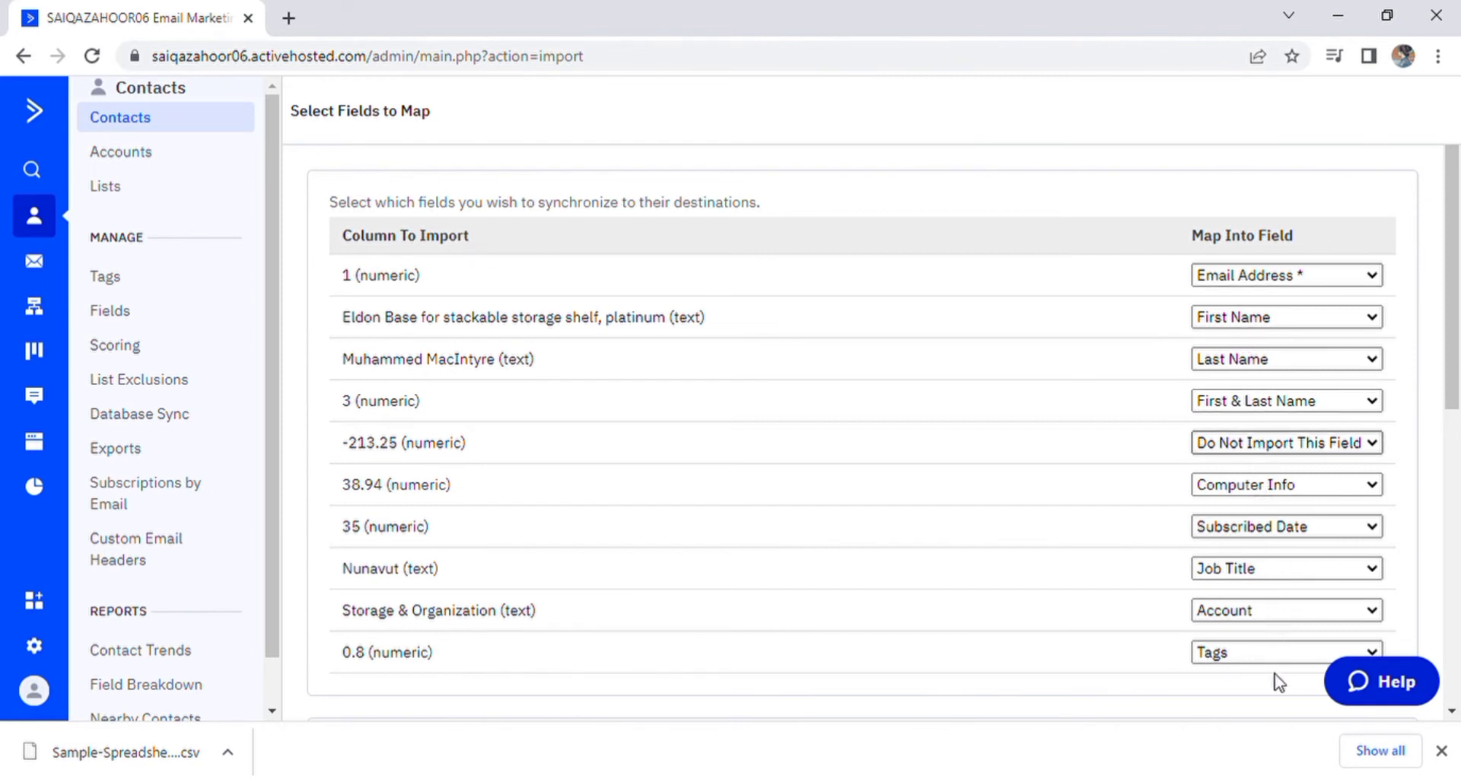
Step: Add a Drop down custom field named 'data' for the -213.25 column
left_click(1291, 736)
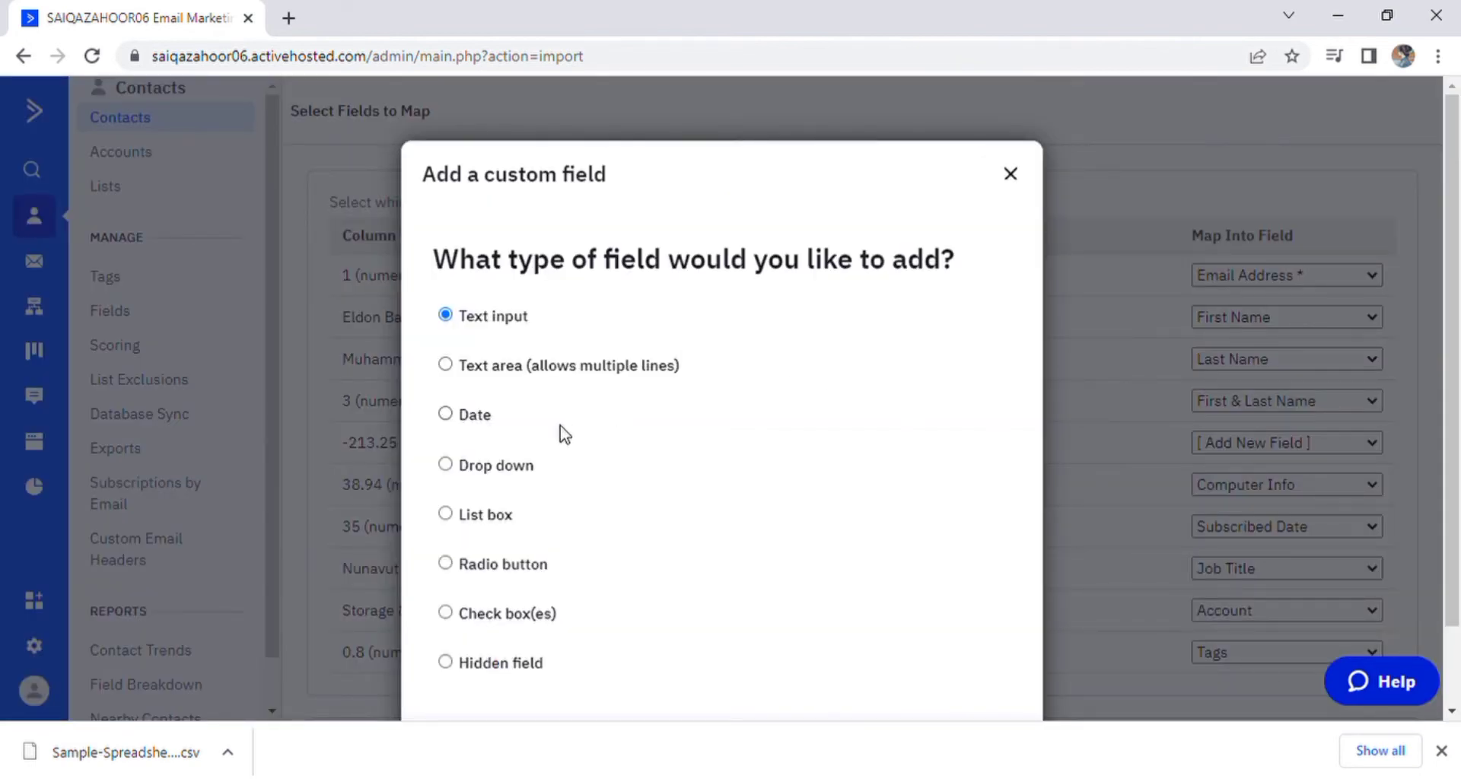
left_click(487, 473)
scroll(913, 365, "down", 2)
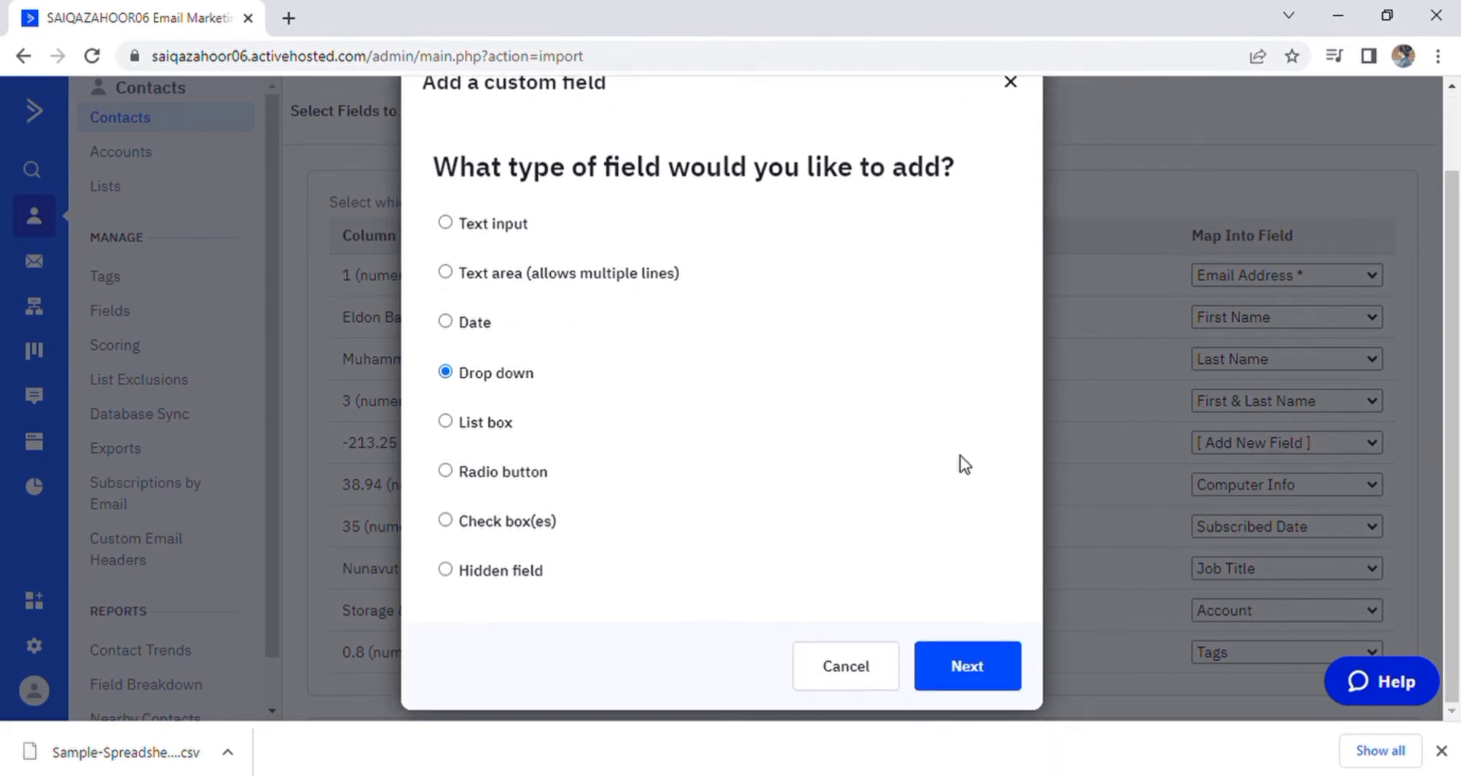
left_click(961, 673)
left_click(895, 580)
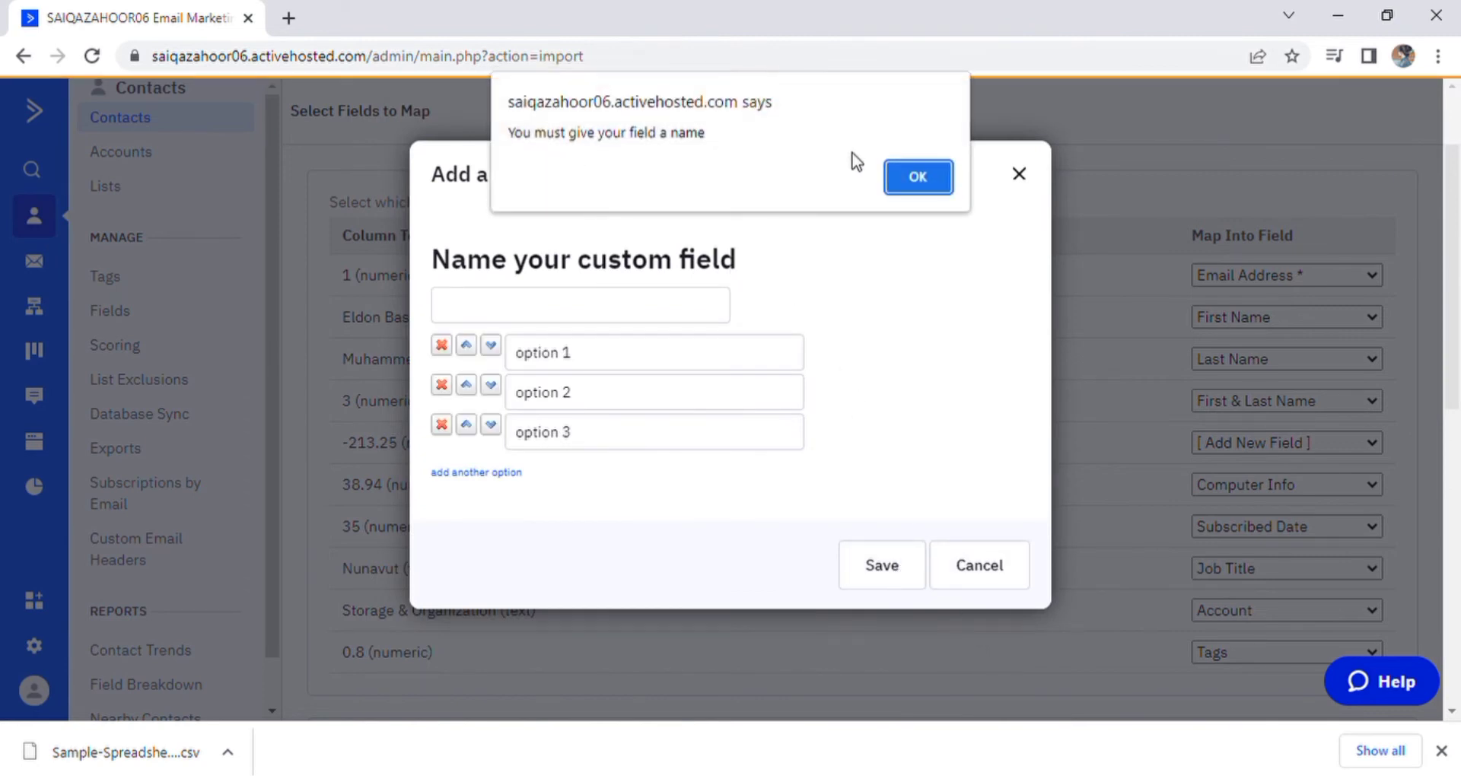
left_click(921, 187)
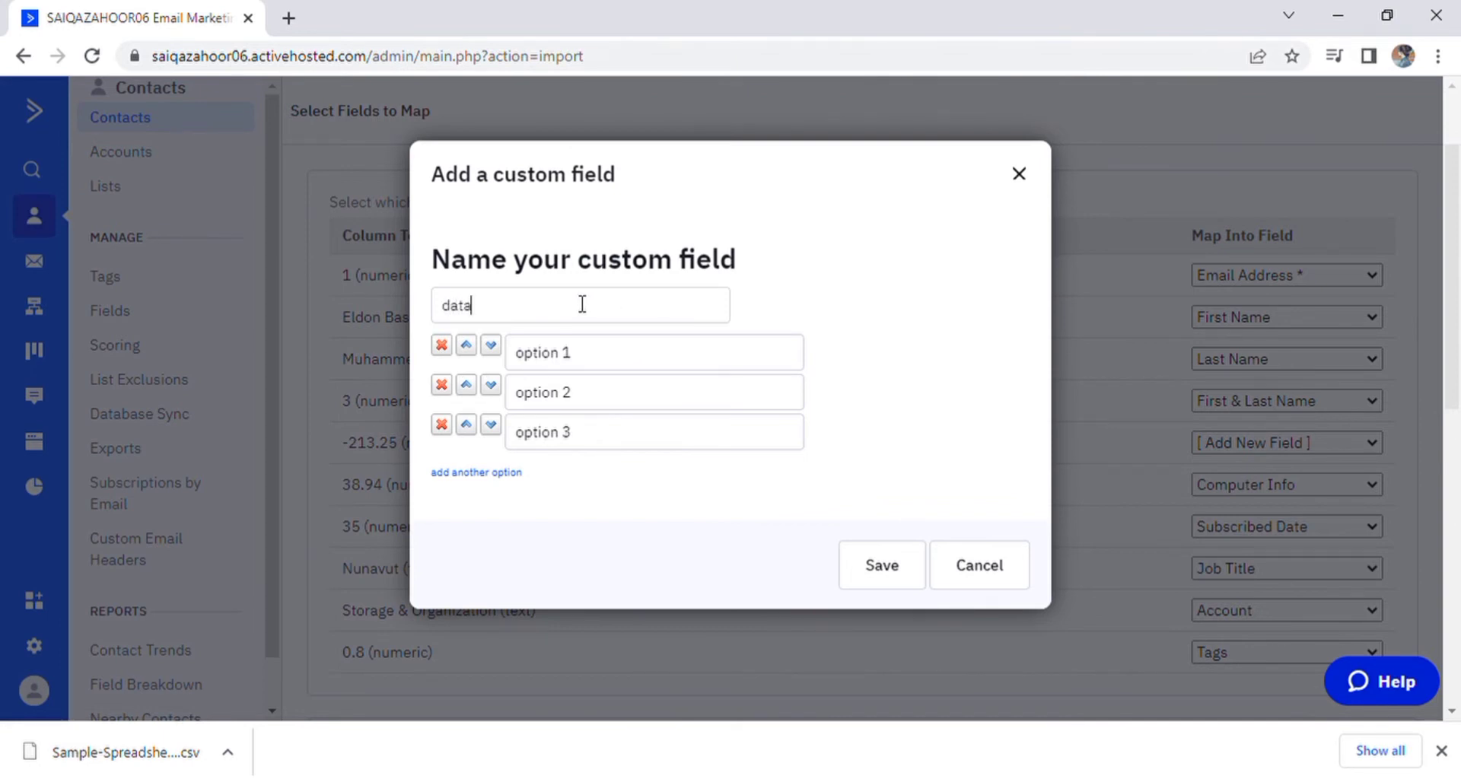
left_click(873, 571)
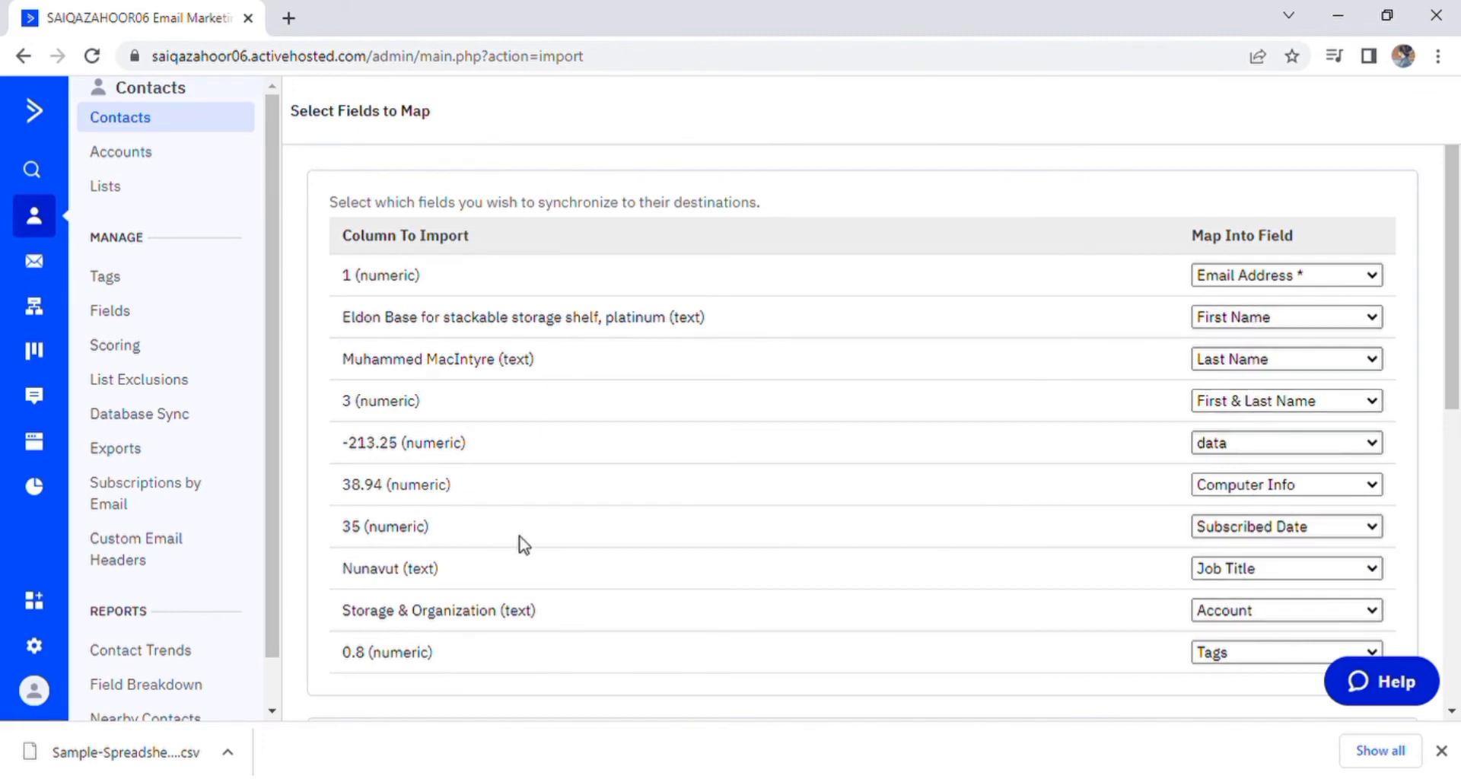
Step: Run the import and review its report: 2 of 11 lines imported, 9 failed
scroll(523, 545, "down", 5)
scroll(556, 493, "down", 2)
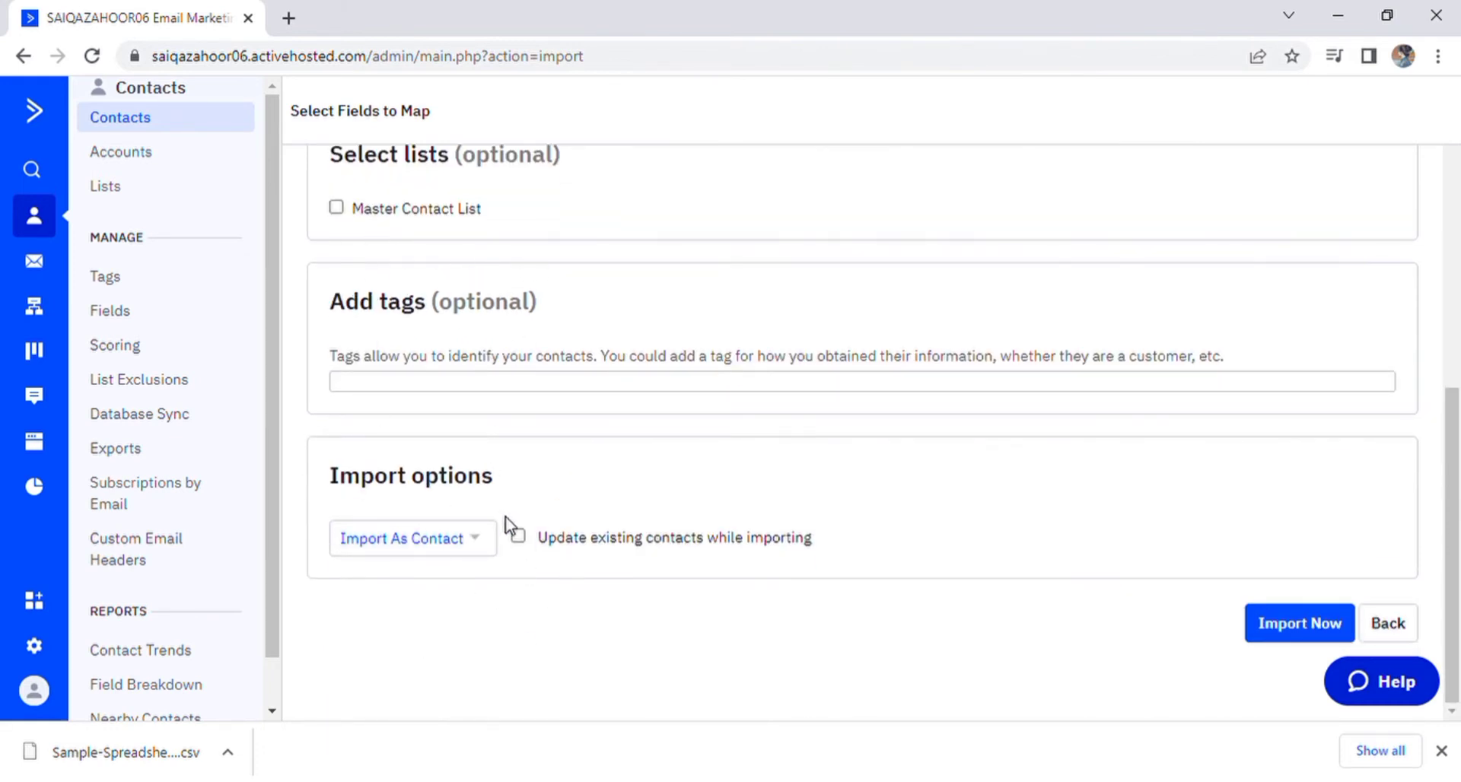
left_click(1293, 627)
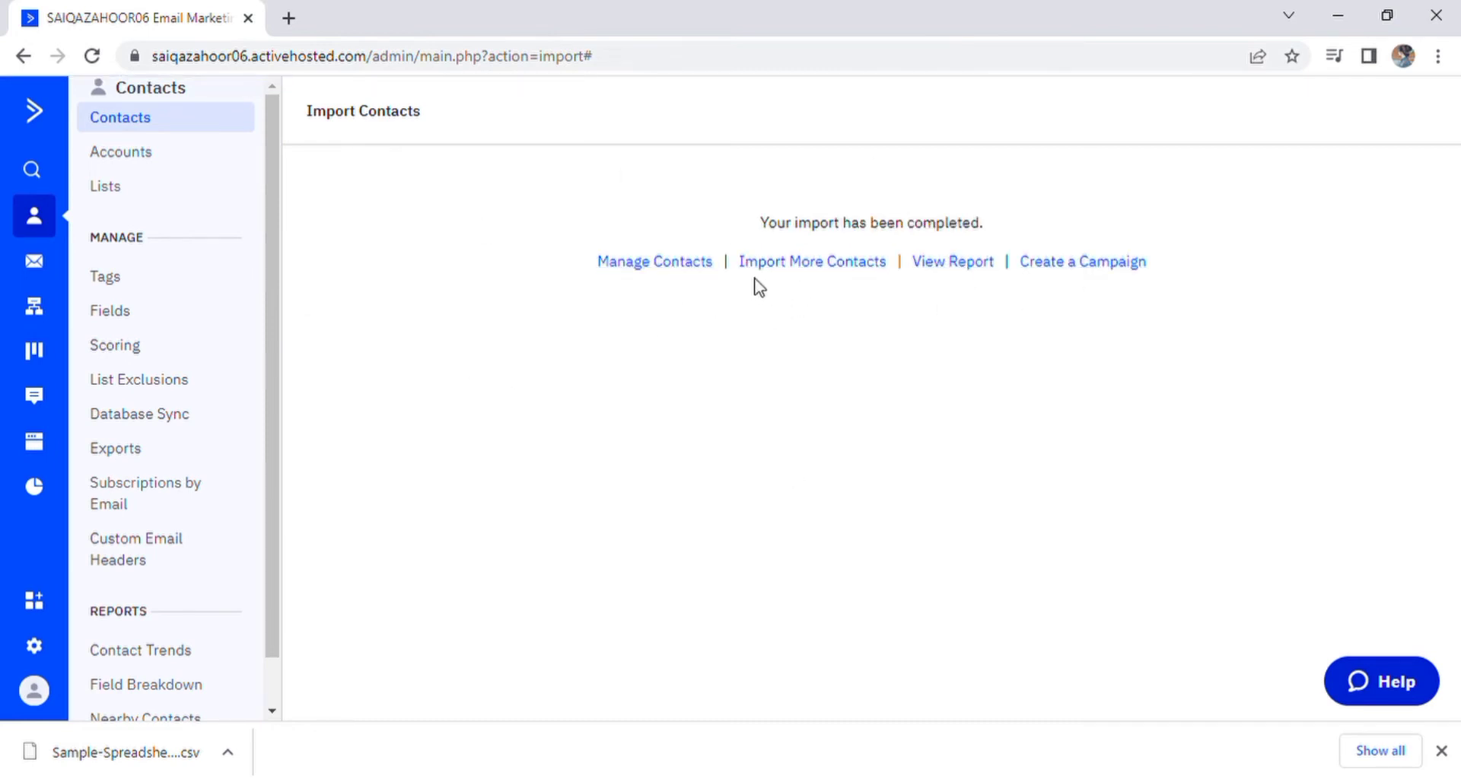
left_click(956, 266)
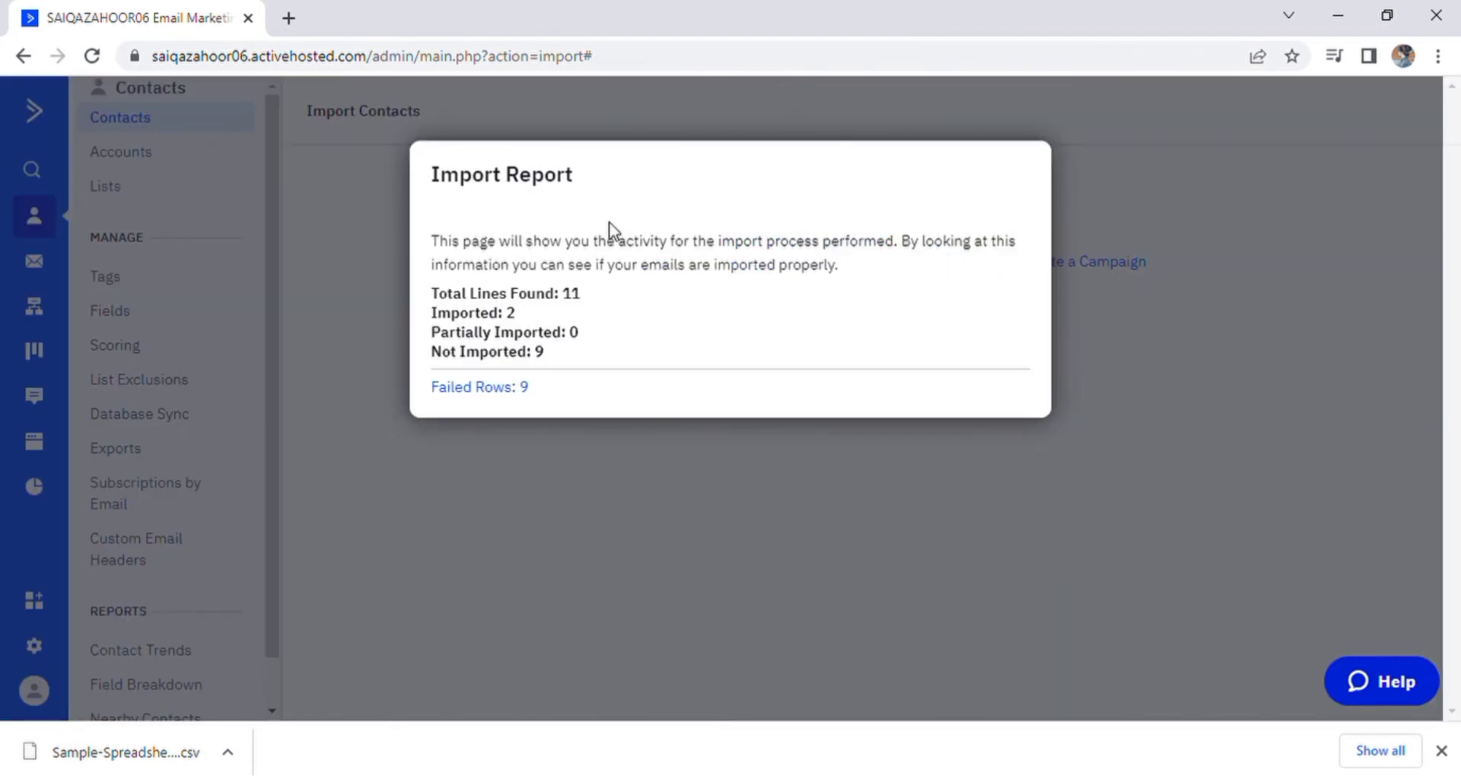
left_click_drag(437, 314, 564, 333)
left_click(1085, 335)
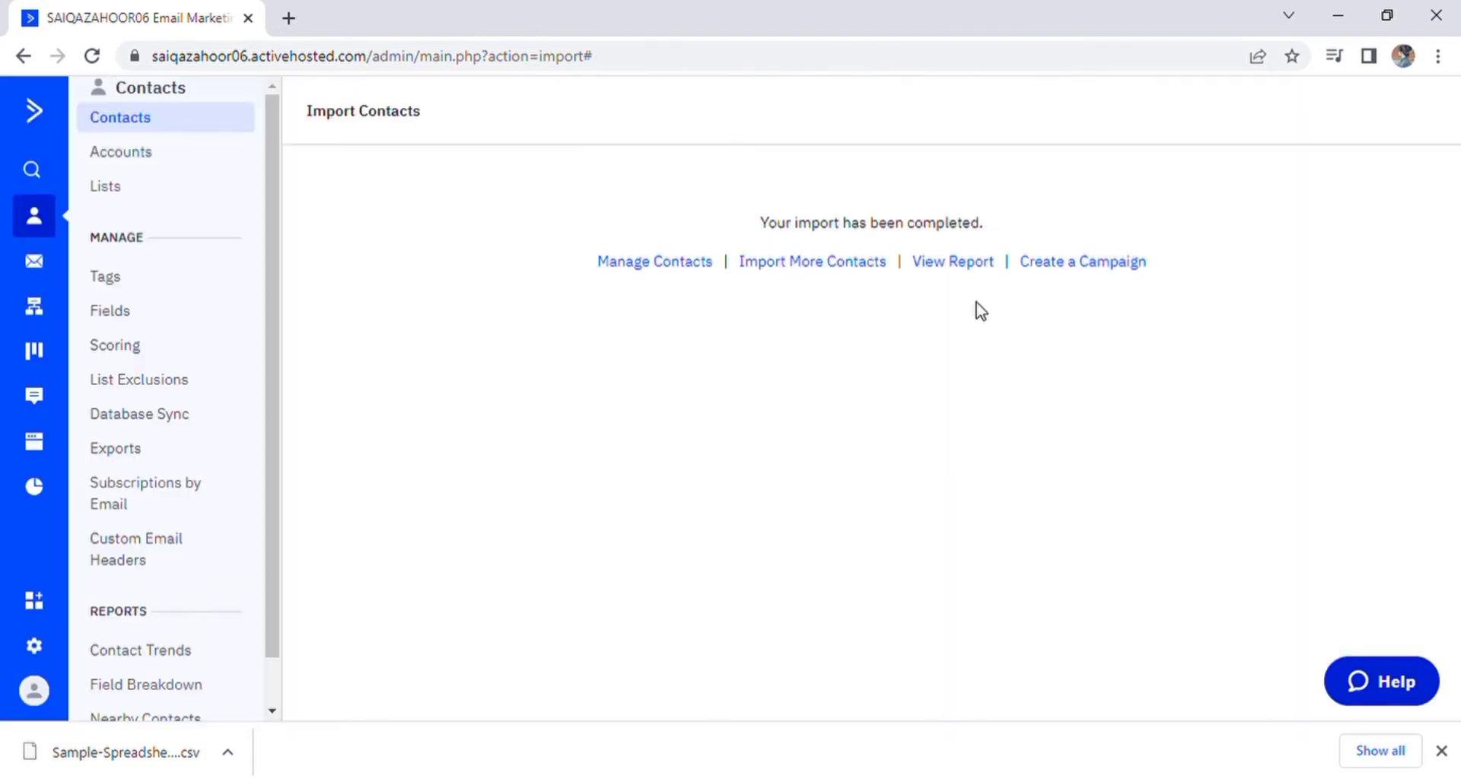
Step: Return to Import More Contacts and briefly view the recent imports list
left_click(813, 268)
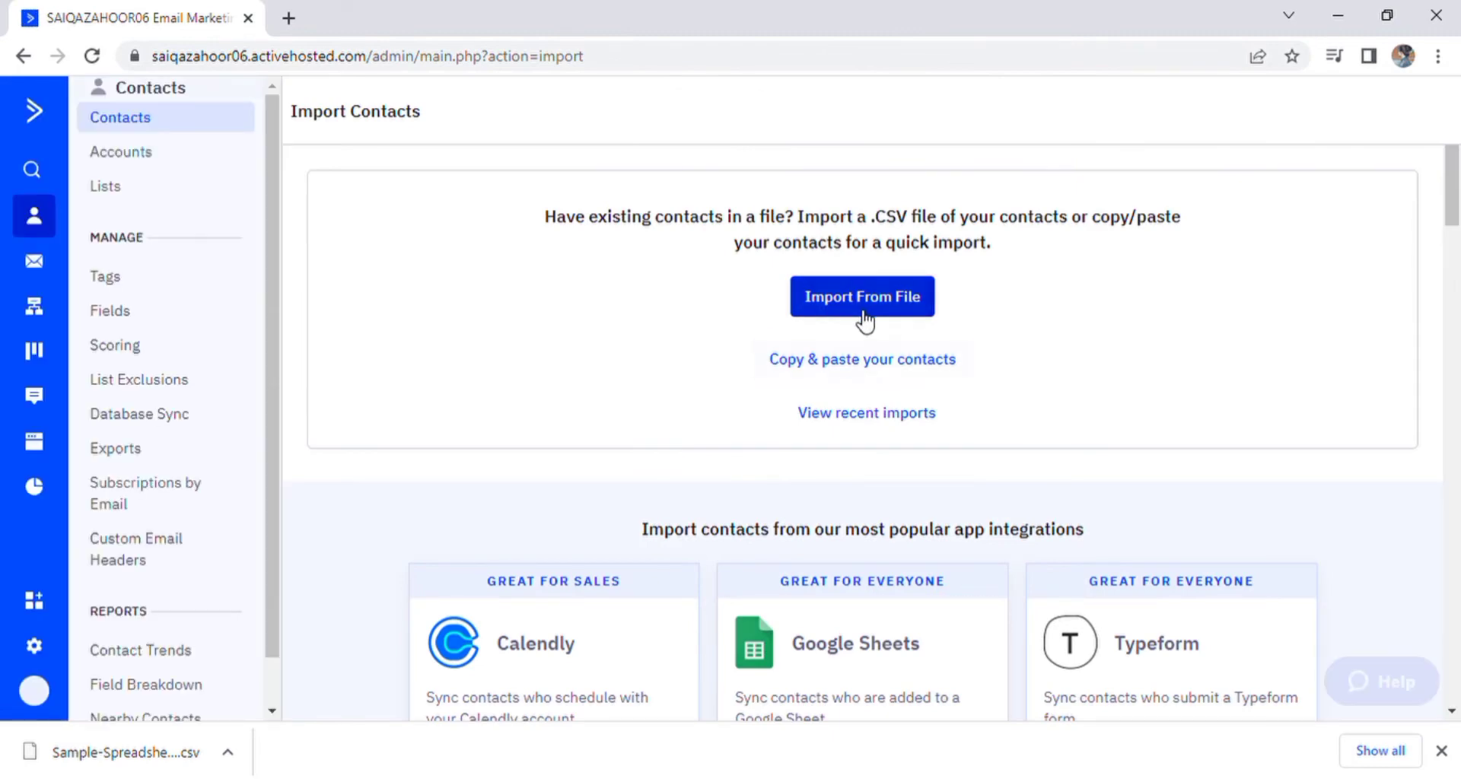
left_click(879, 417)
left_click(975, 313)
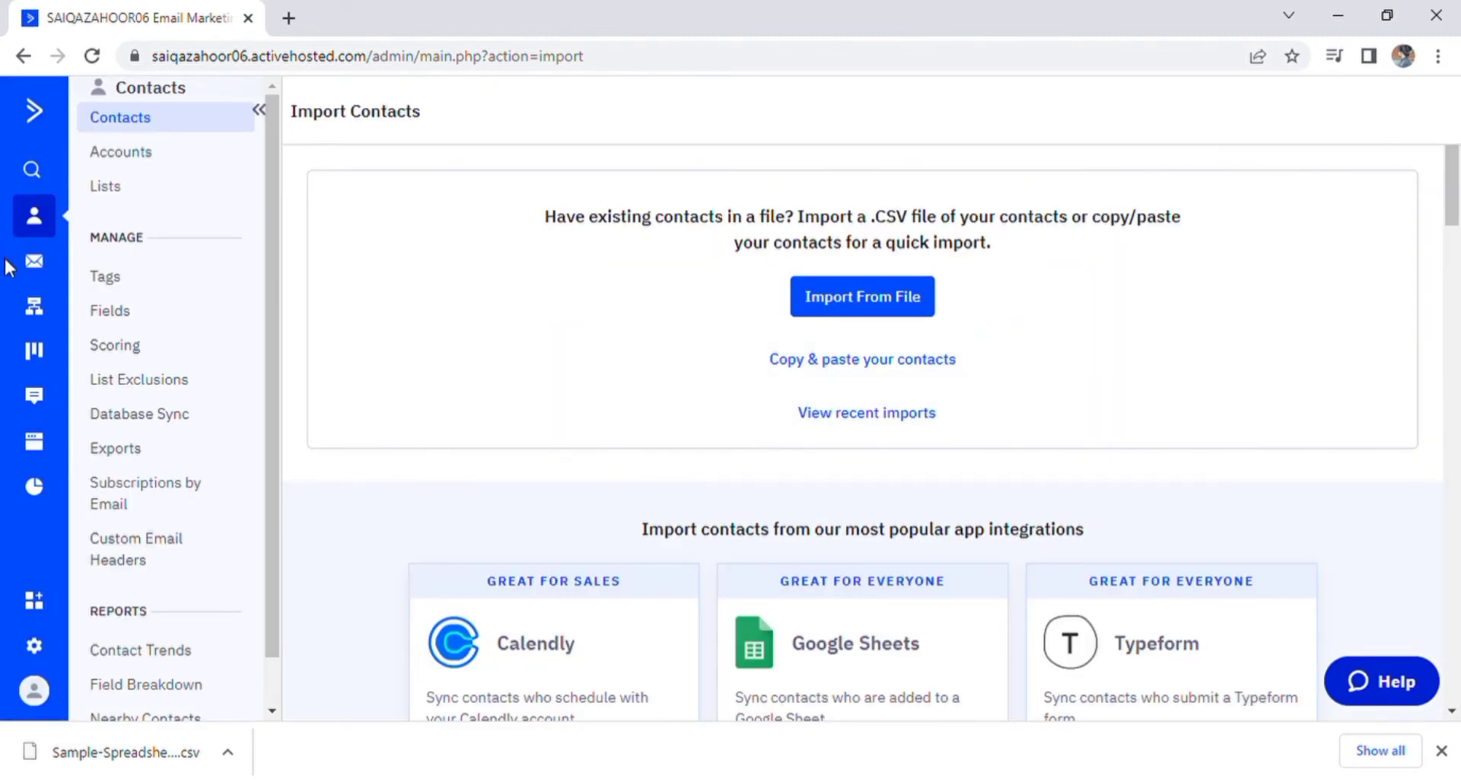
Step: Go to Campaigns and start creating the first campaign, MS BY AIMS
left_click(34, 261)
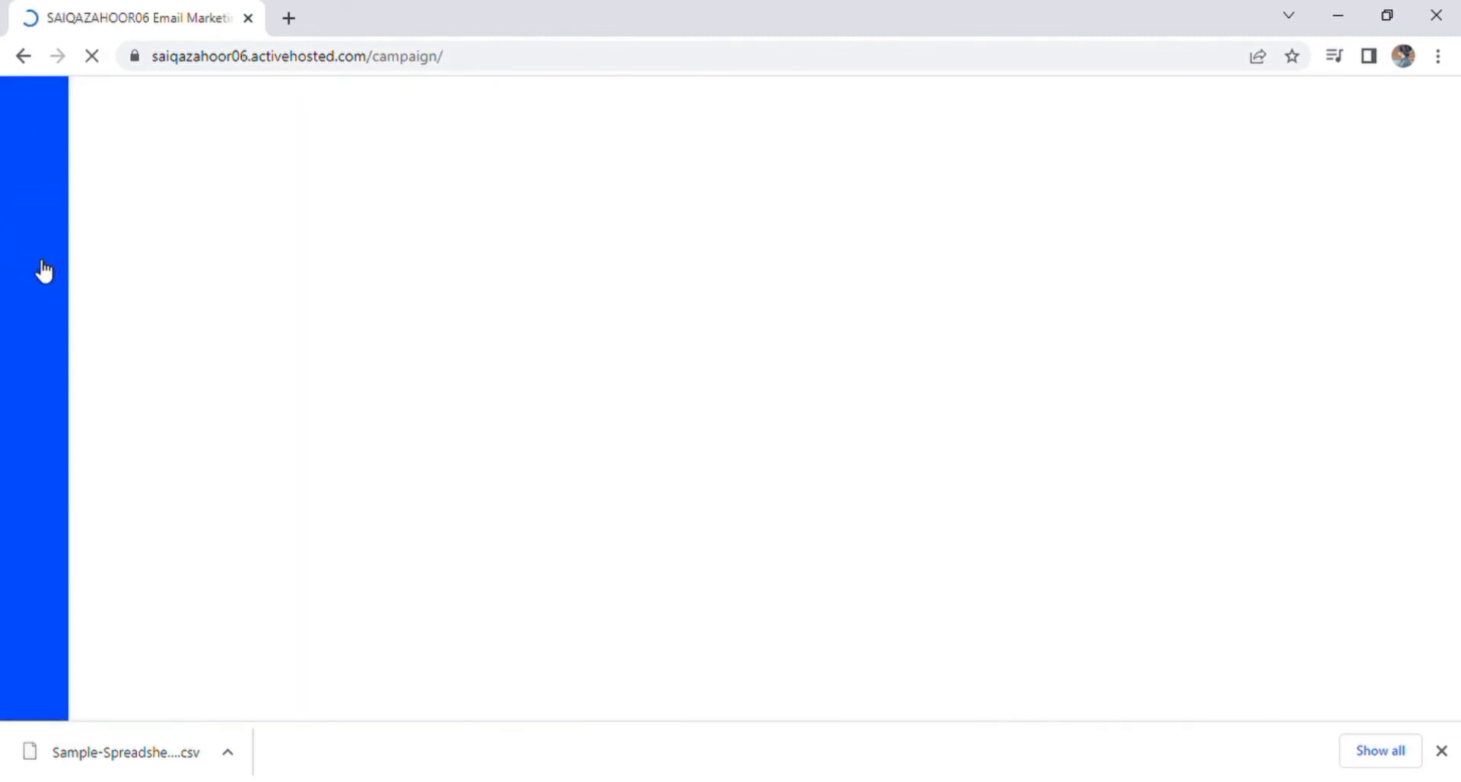
left_click(515, 553)
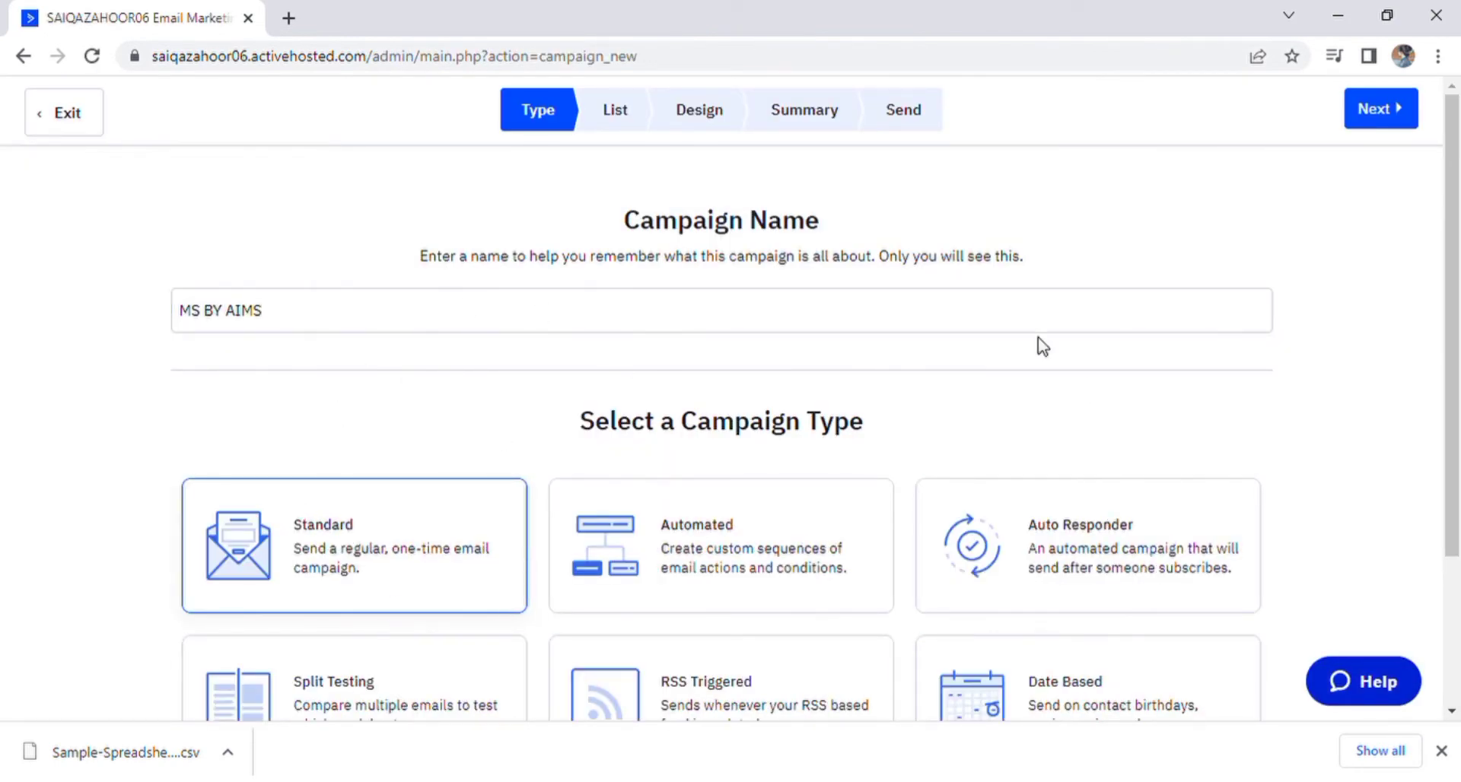
scroll(965, 548, "down", 3)
scroll(366, 597, "up", 3)
scroll(1029, 537, "down", 3)
Step: Send the campaign to the Master Contact List and continue to the Design step
left_click(1441, 752)
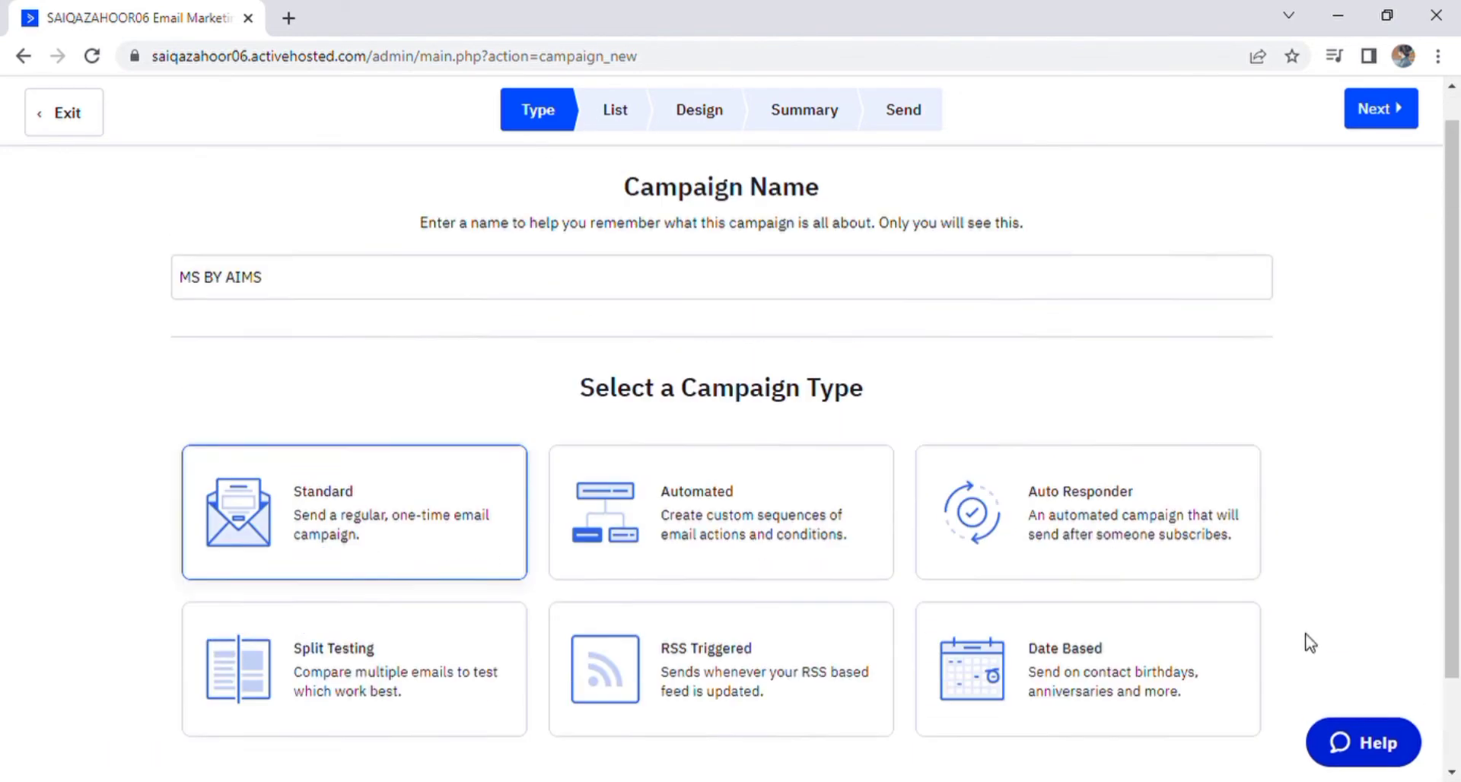
left_click(1378, 111)
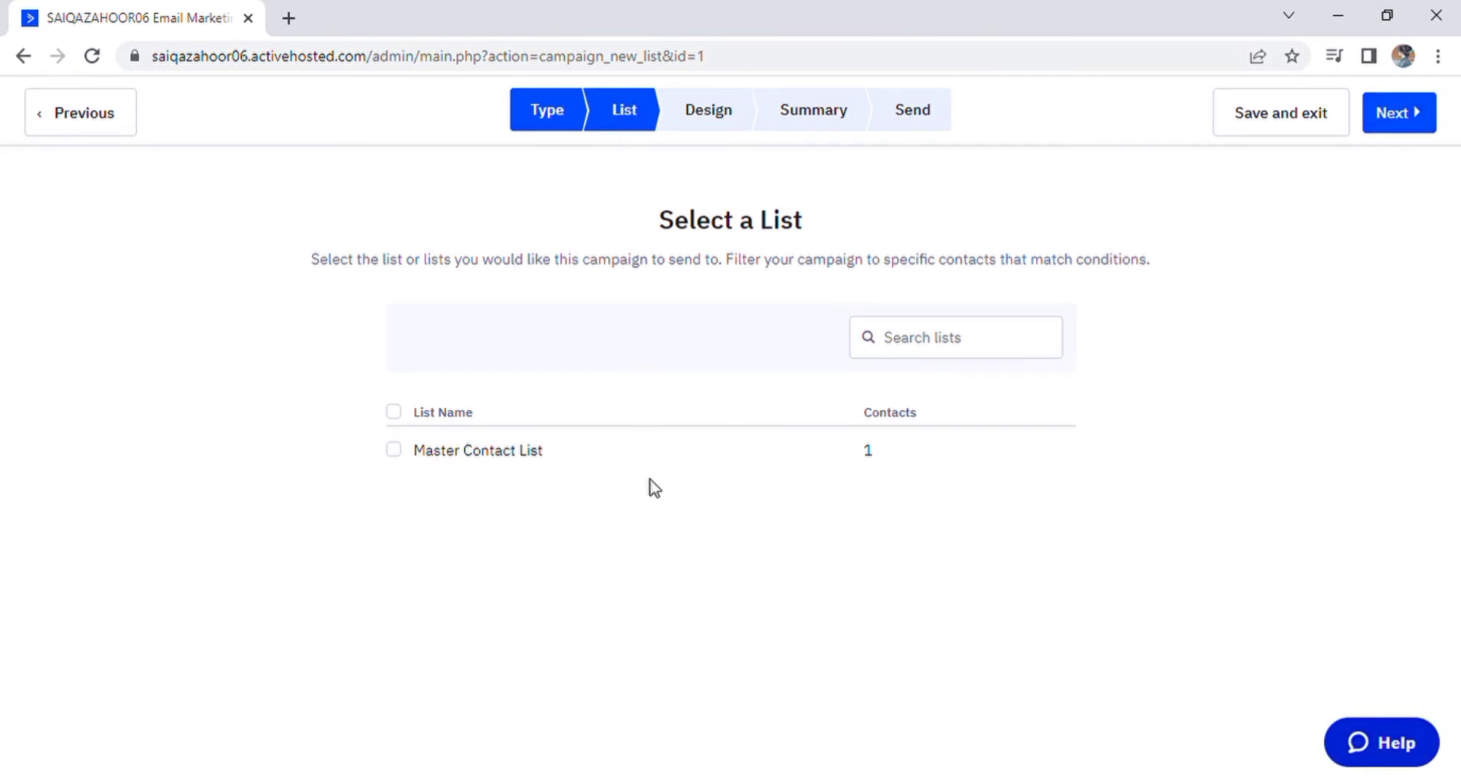
left_click(396, 414)
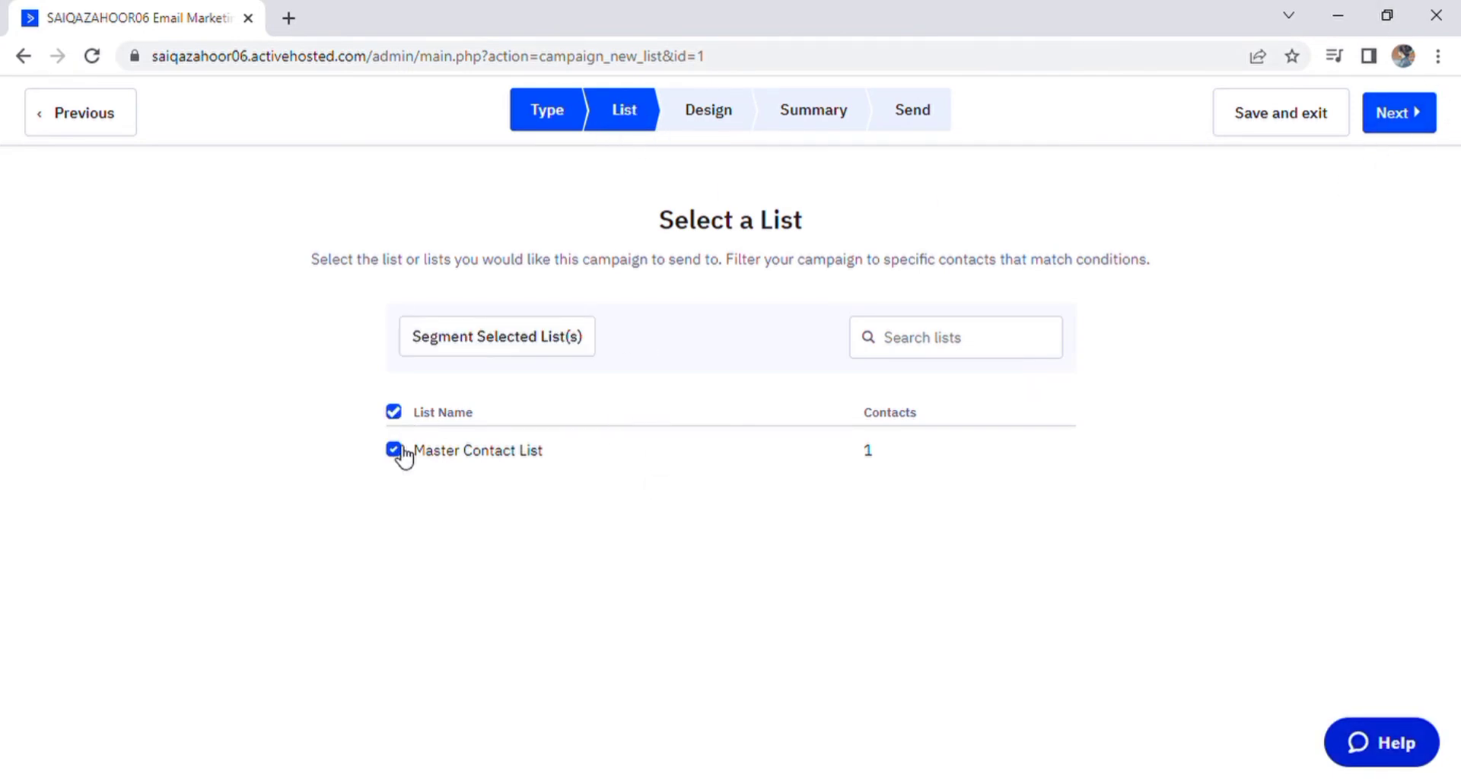
left_click(1397, 112)
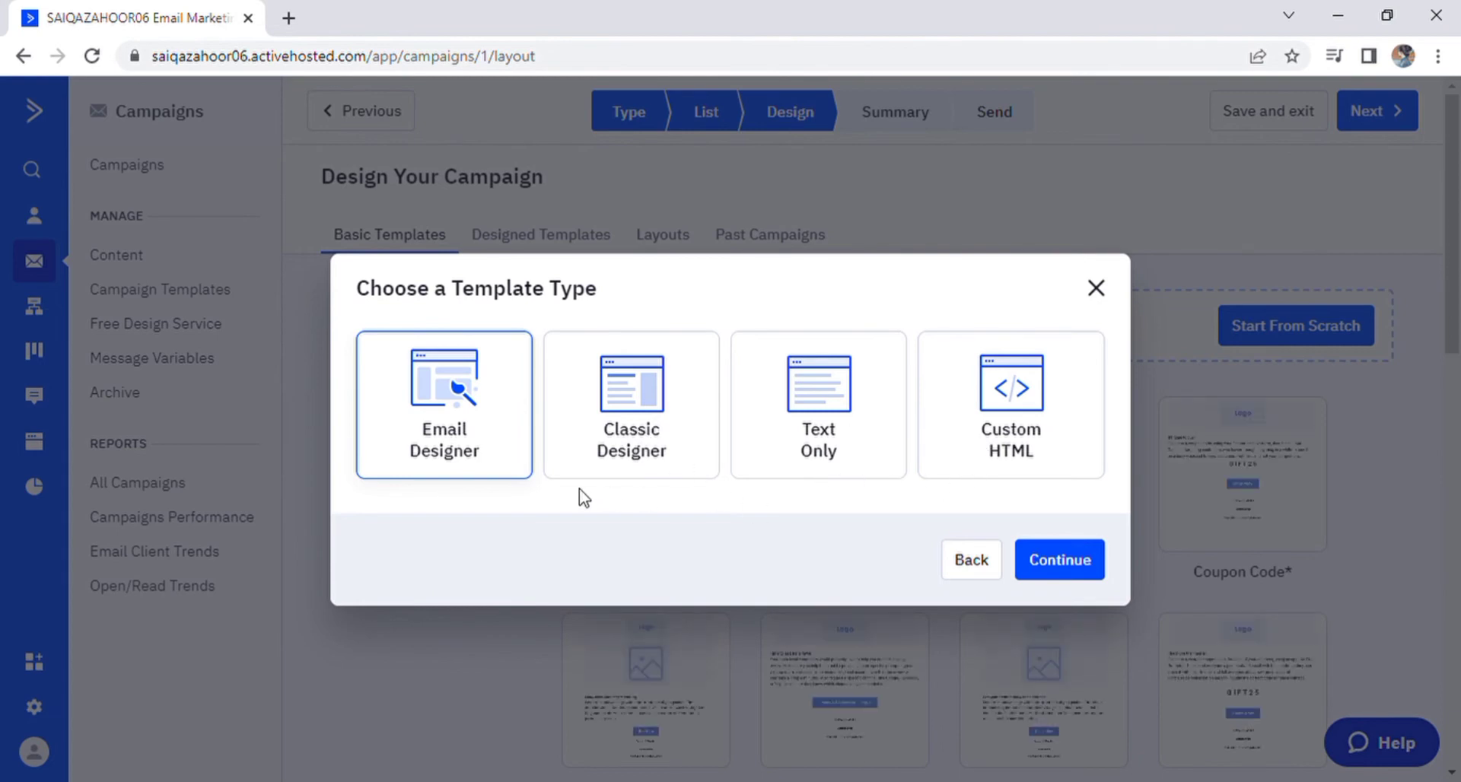
Step: Choose Classic Designer and base the campaign on the Multiple Products template
left_click(654, 407)
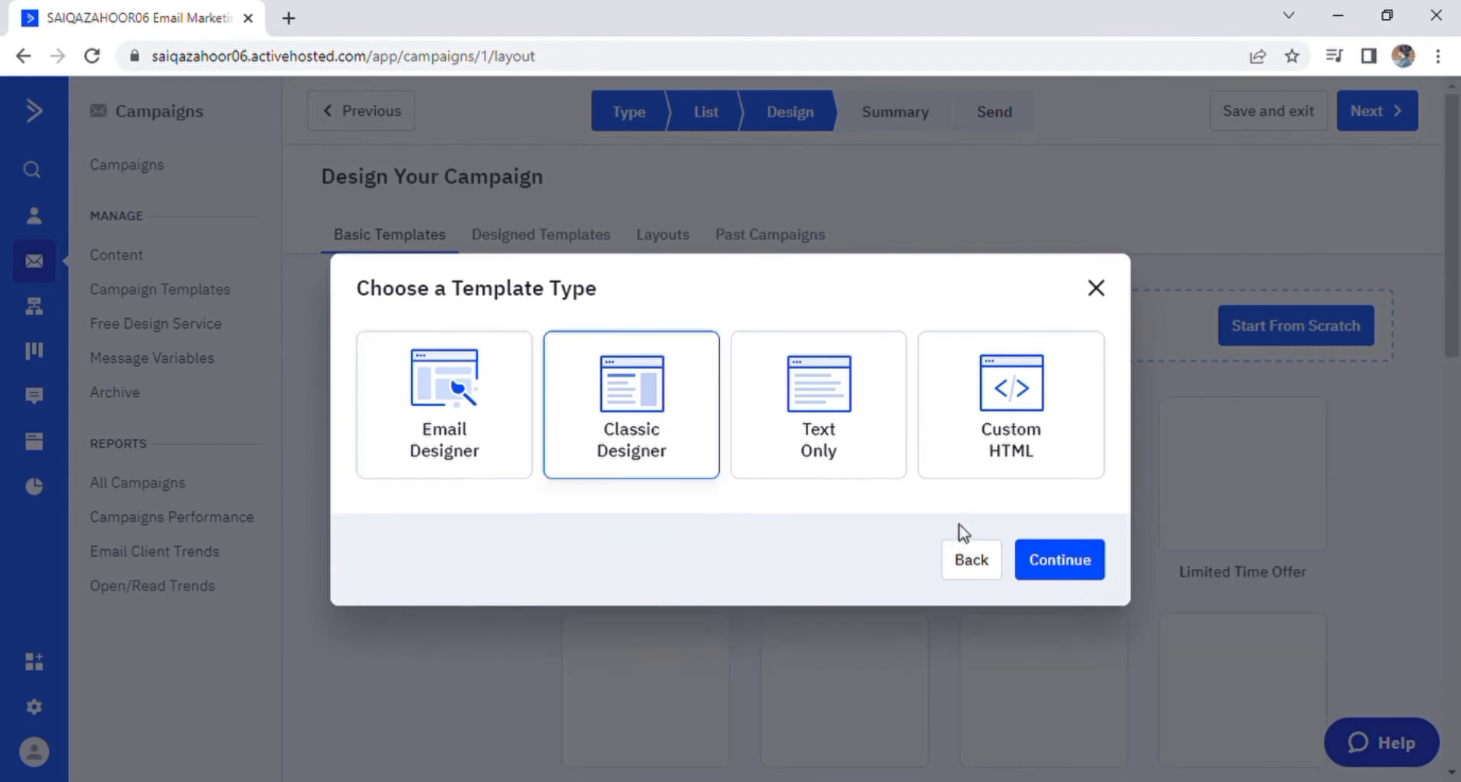
left_click(1038, 555)
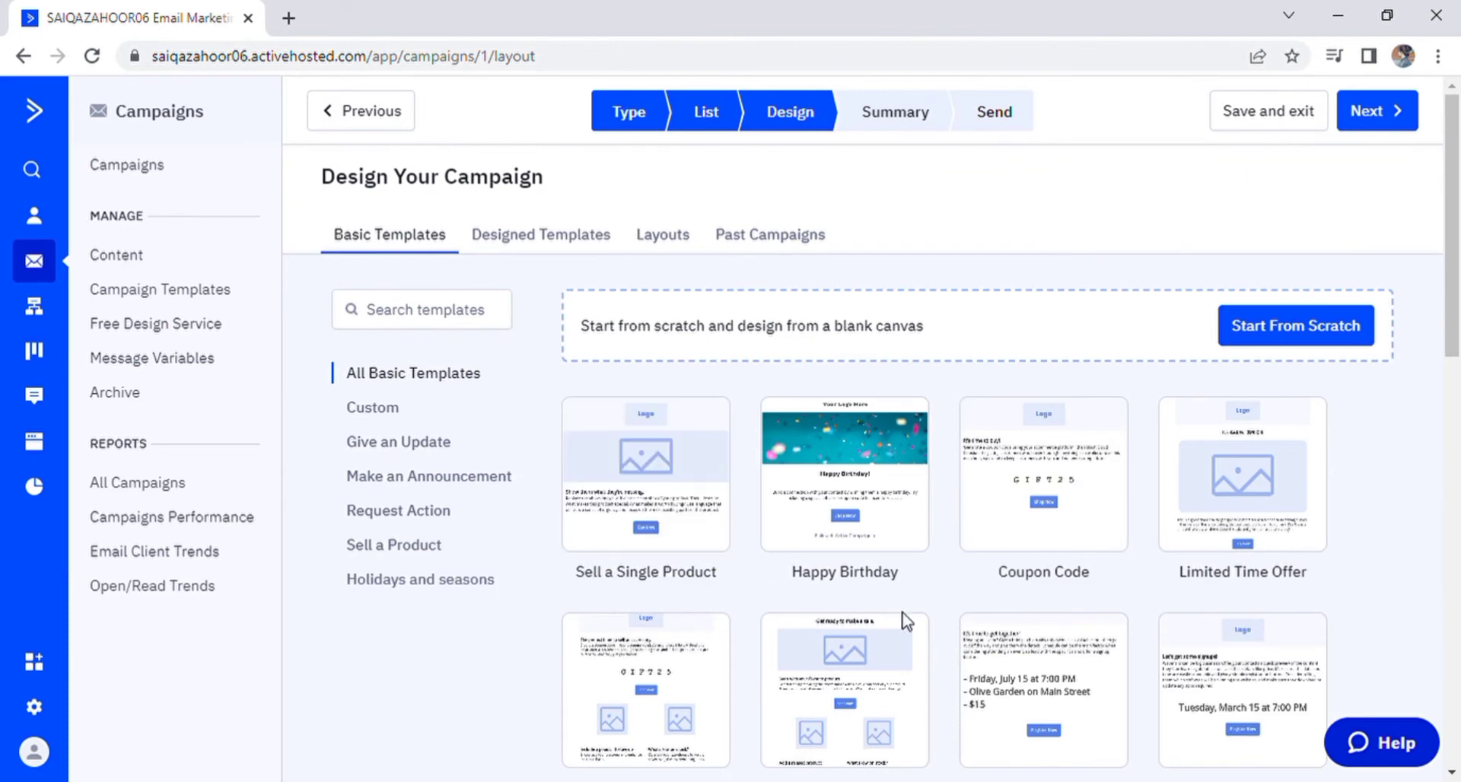
scroll(937, 571, "down", 1)
scroll(938, 571, "down", 5)
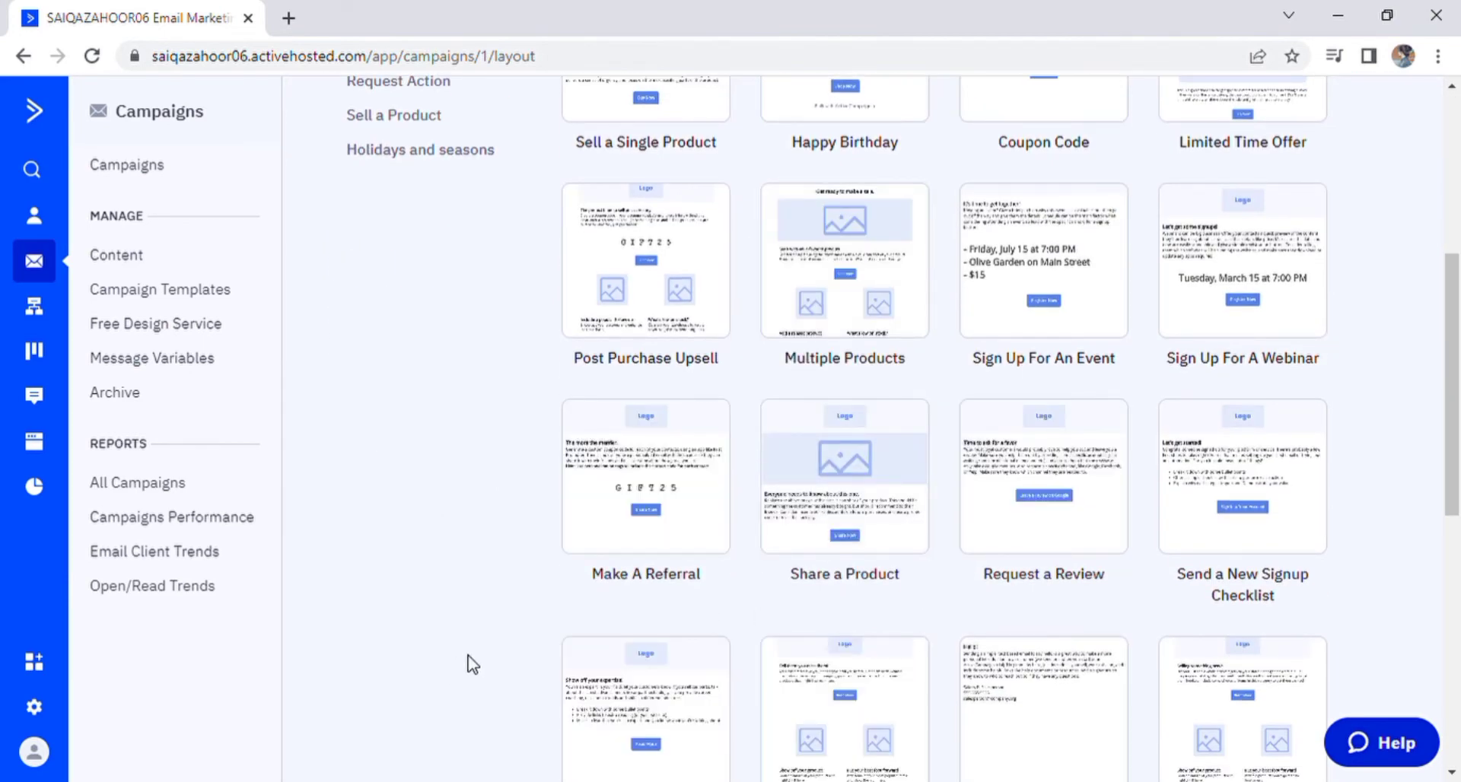
scroll(986, 635, "up", 3)
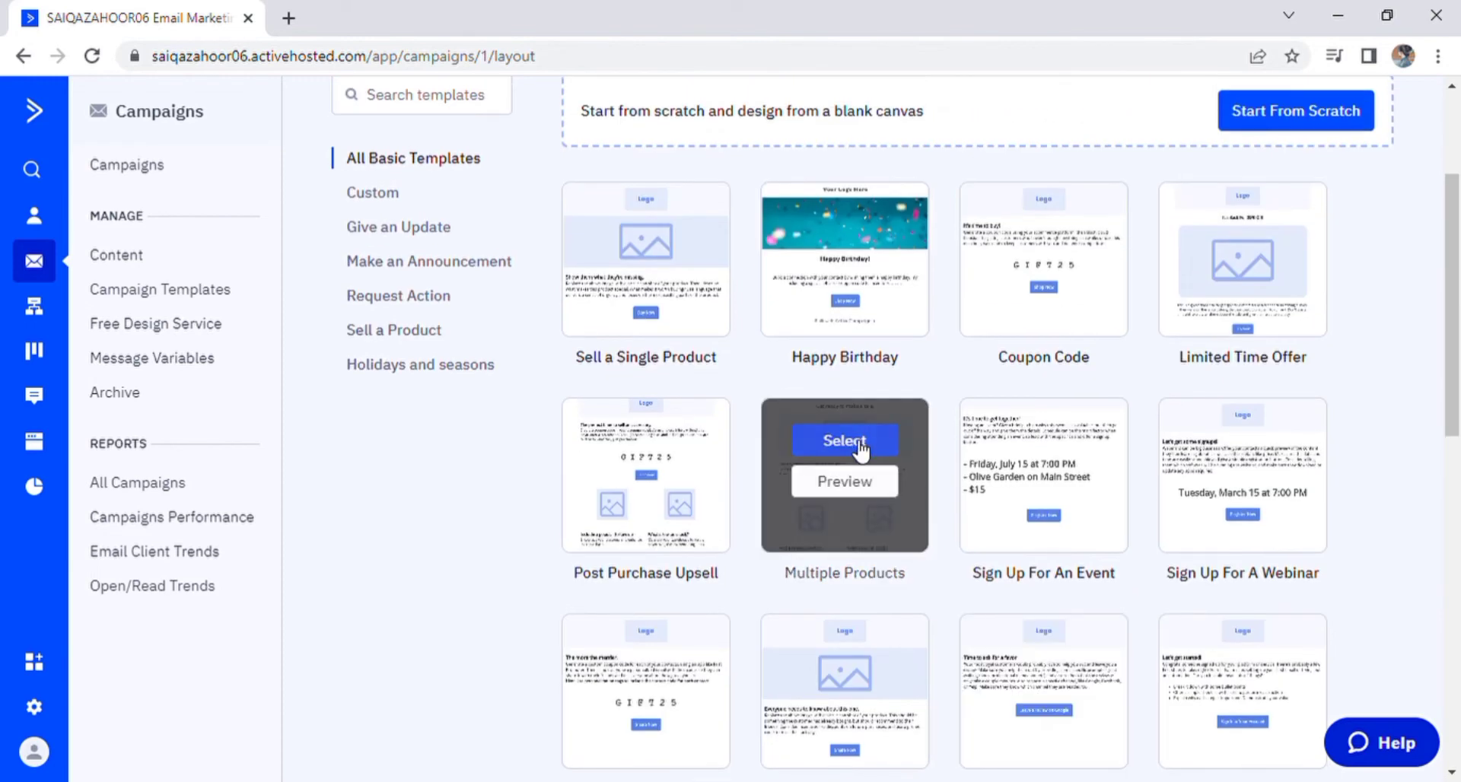
left_click(844, 441)
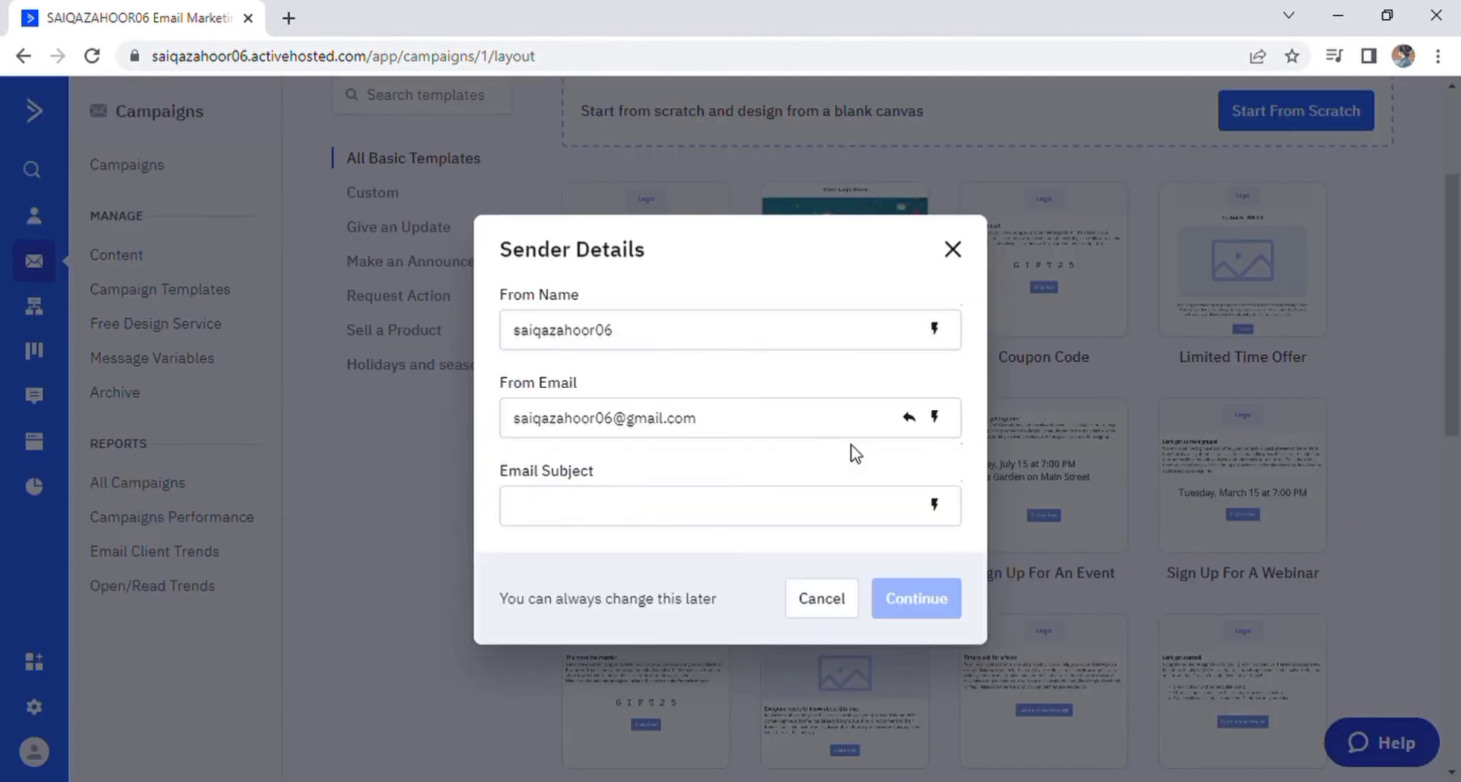
Step: Check the sender details, set the email subject to 'designs', and continue to the designer
left_click(653, 340)
left_click(698, 438)
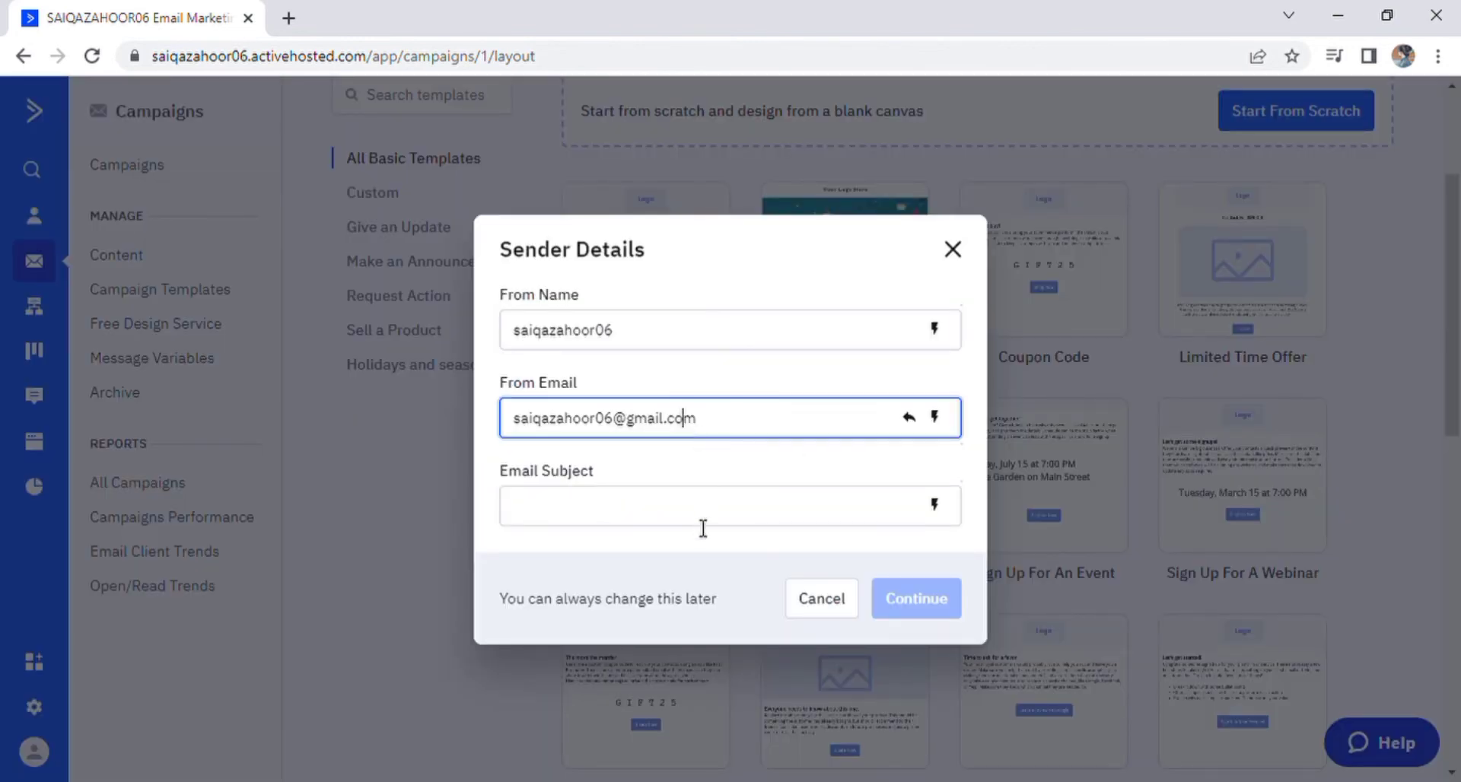
left_click(695, 508)
type("designs")
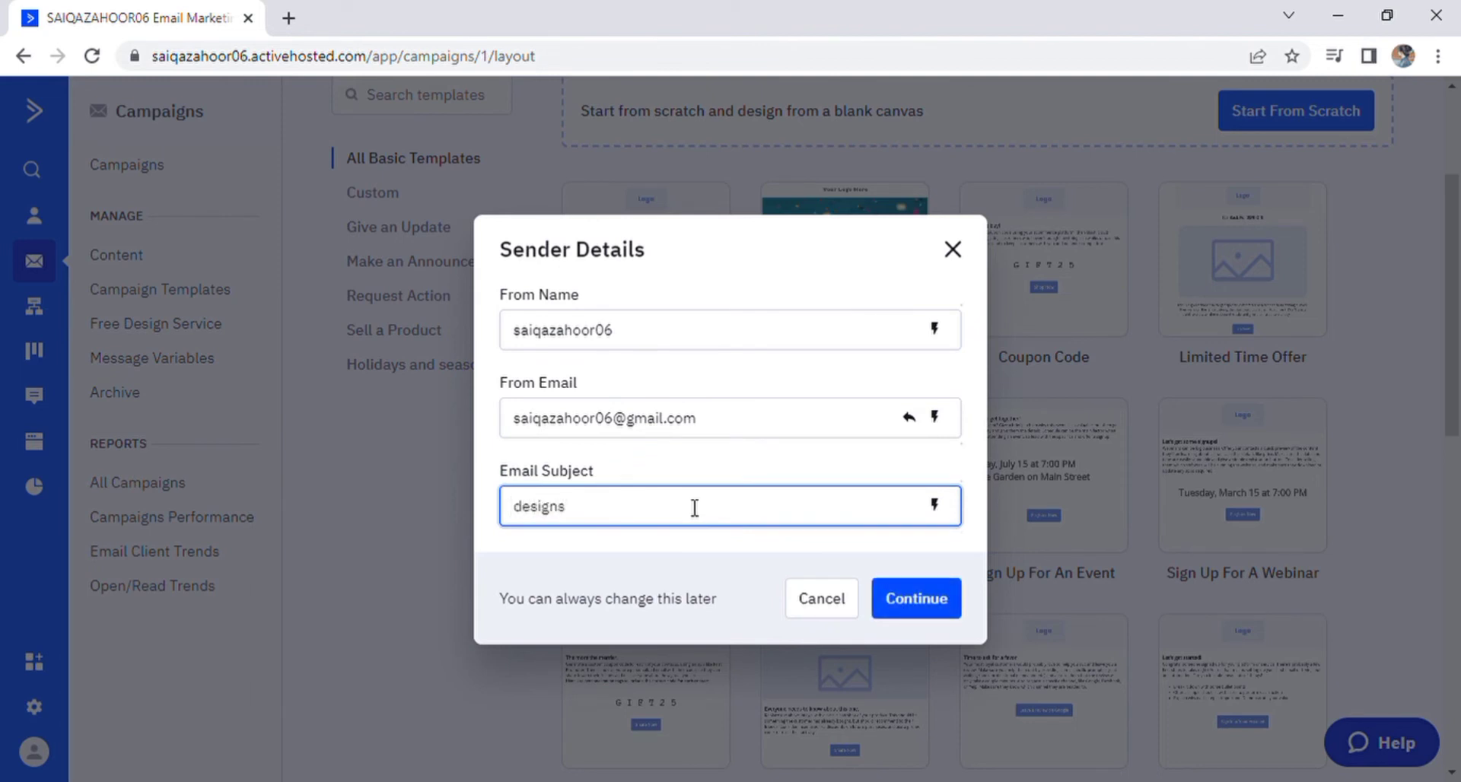
left_click(917, 599)
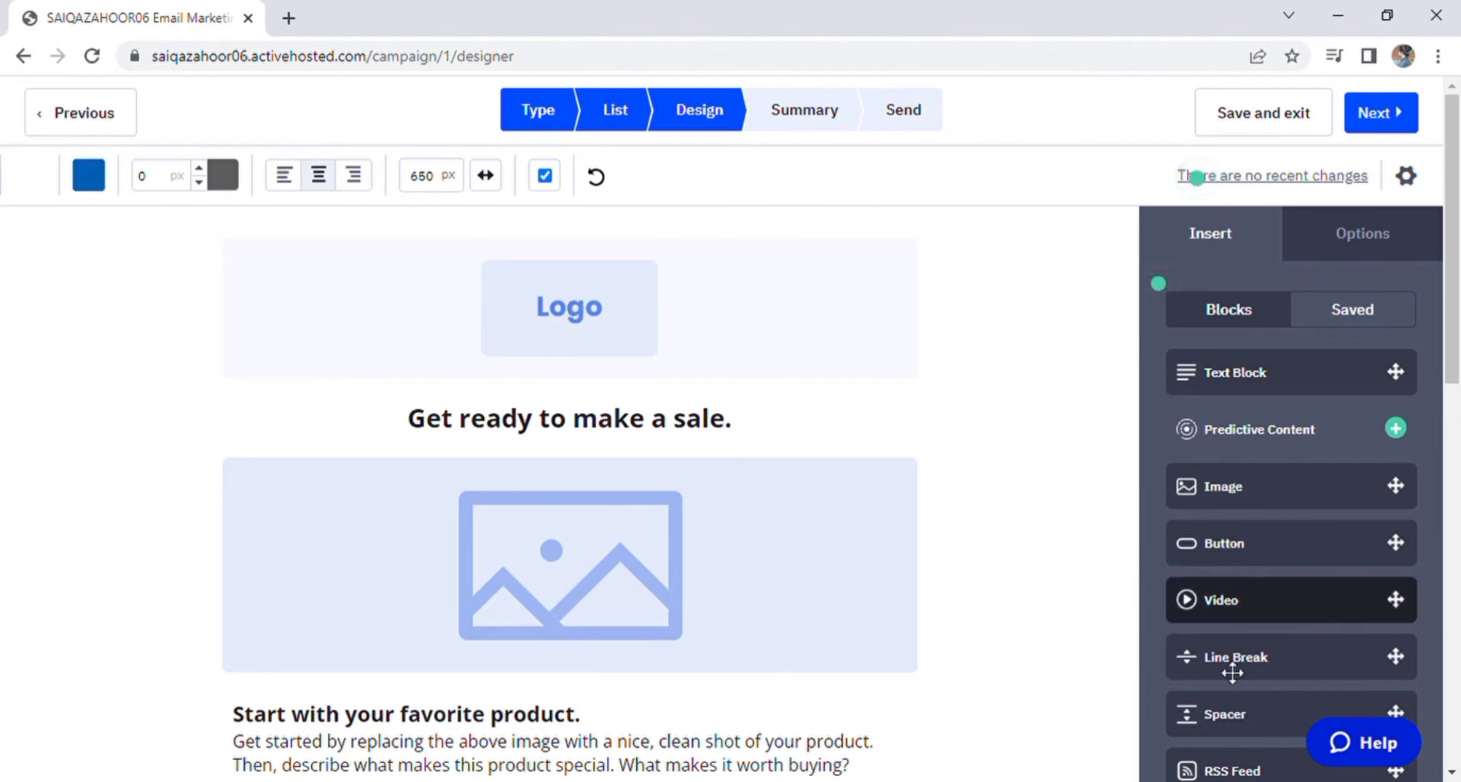
Step: Drag a Text Block from the Insert panel onto the canvas above the Logo
left_click(1360, 245)
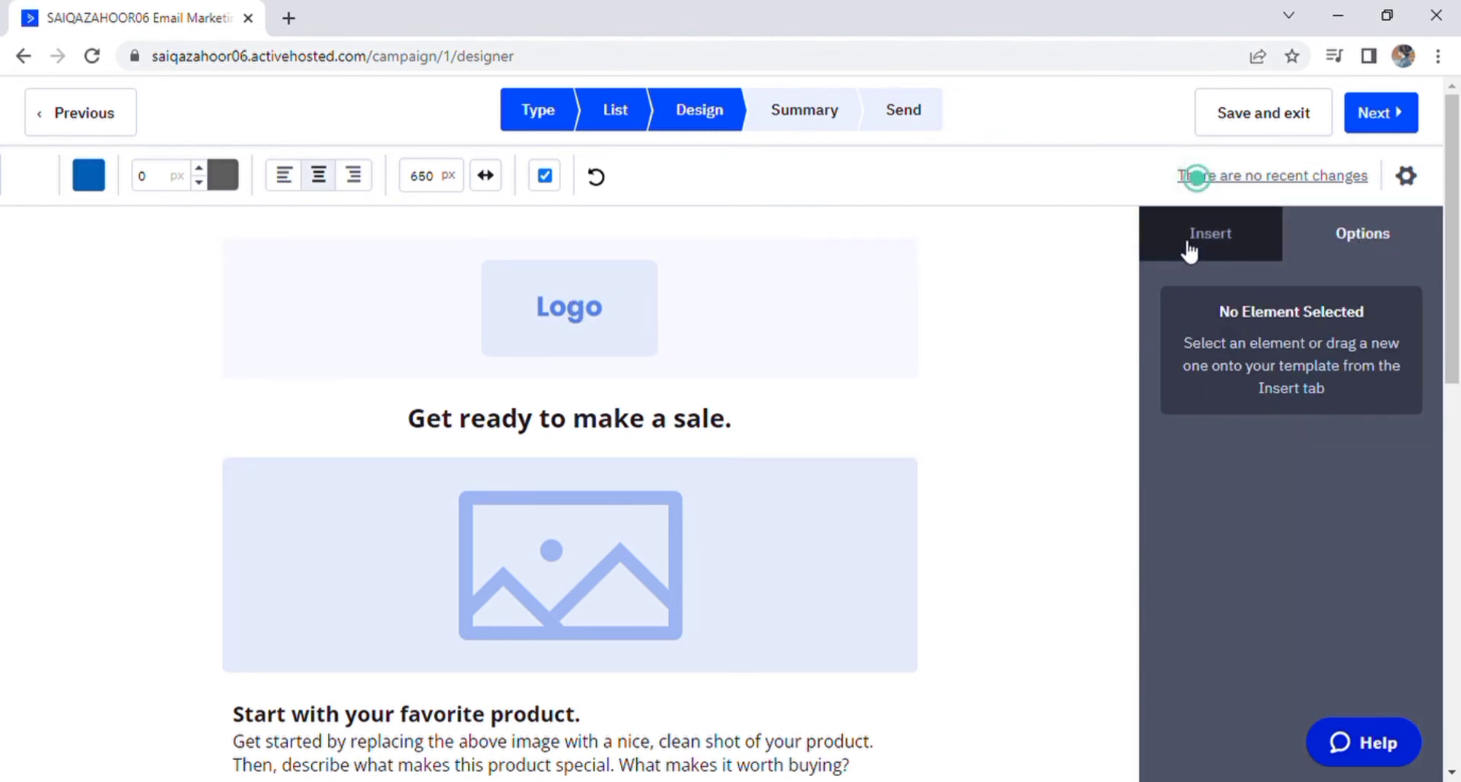
left_click(1188, 250)
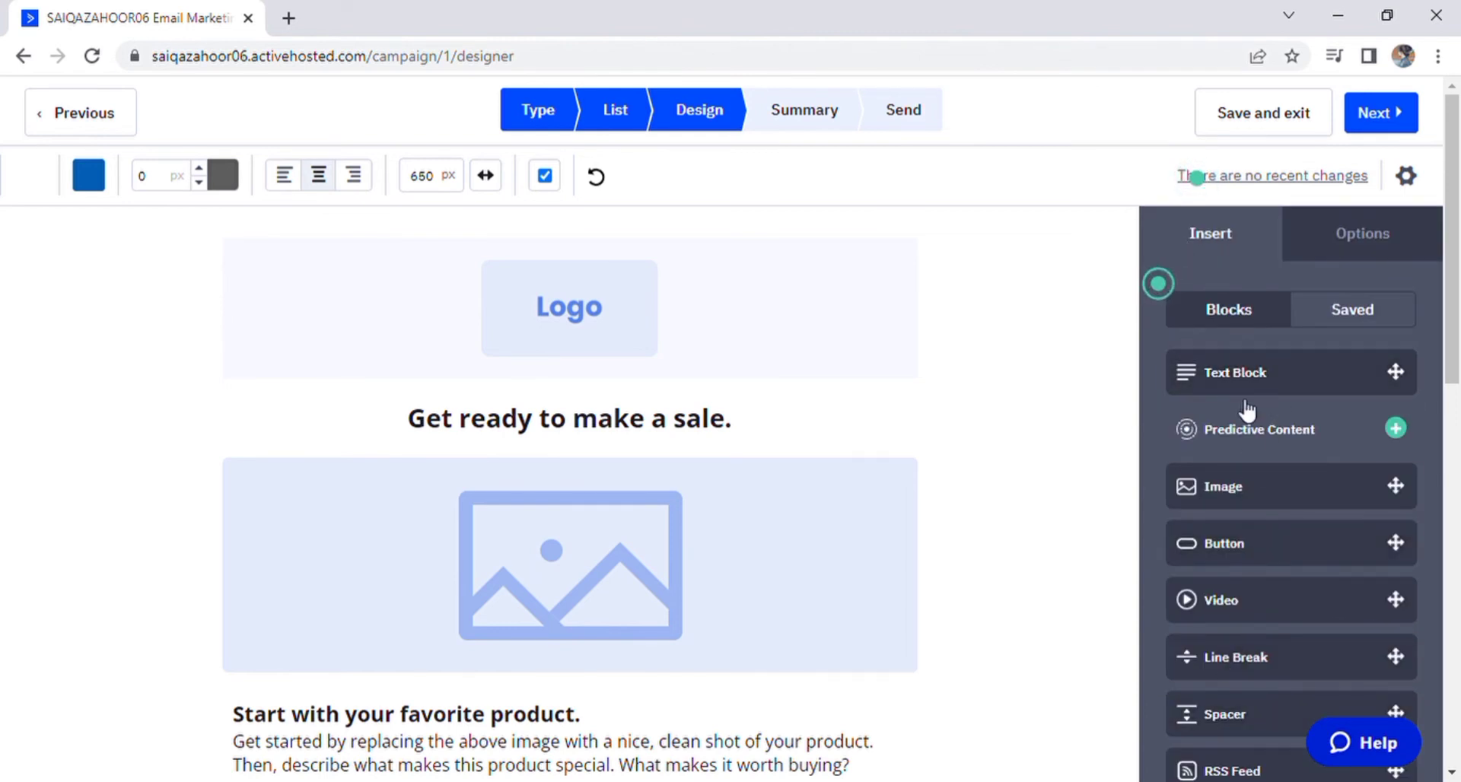
left_click_drag(1248, 385, 555, 320)
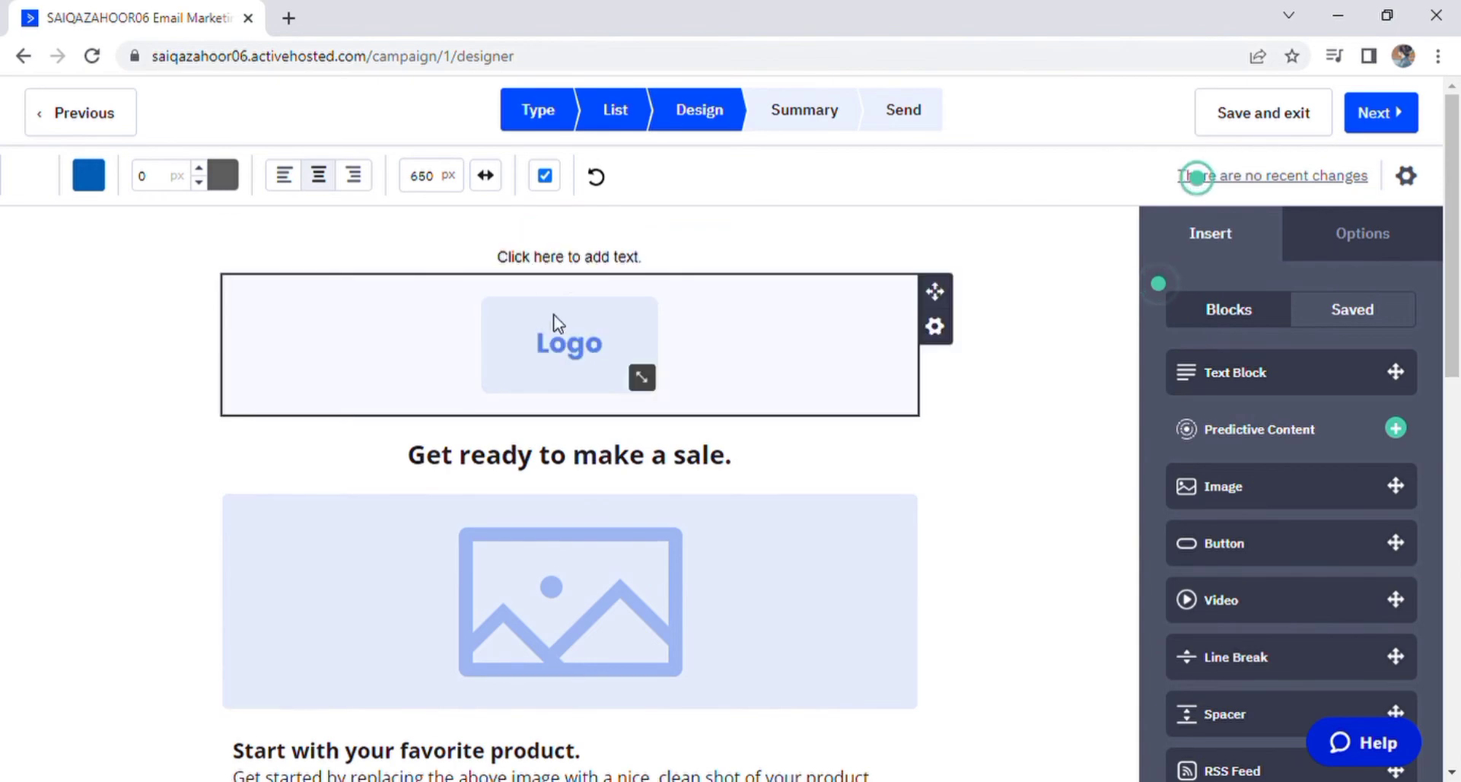
Step: Insert a Social Links block with all networks enabled, and dismiss the Video Setup without a URL
scroll(1347, 514, "down", 3)
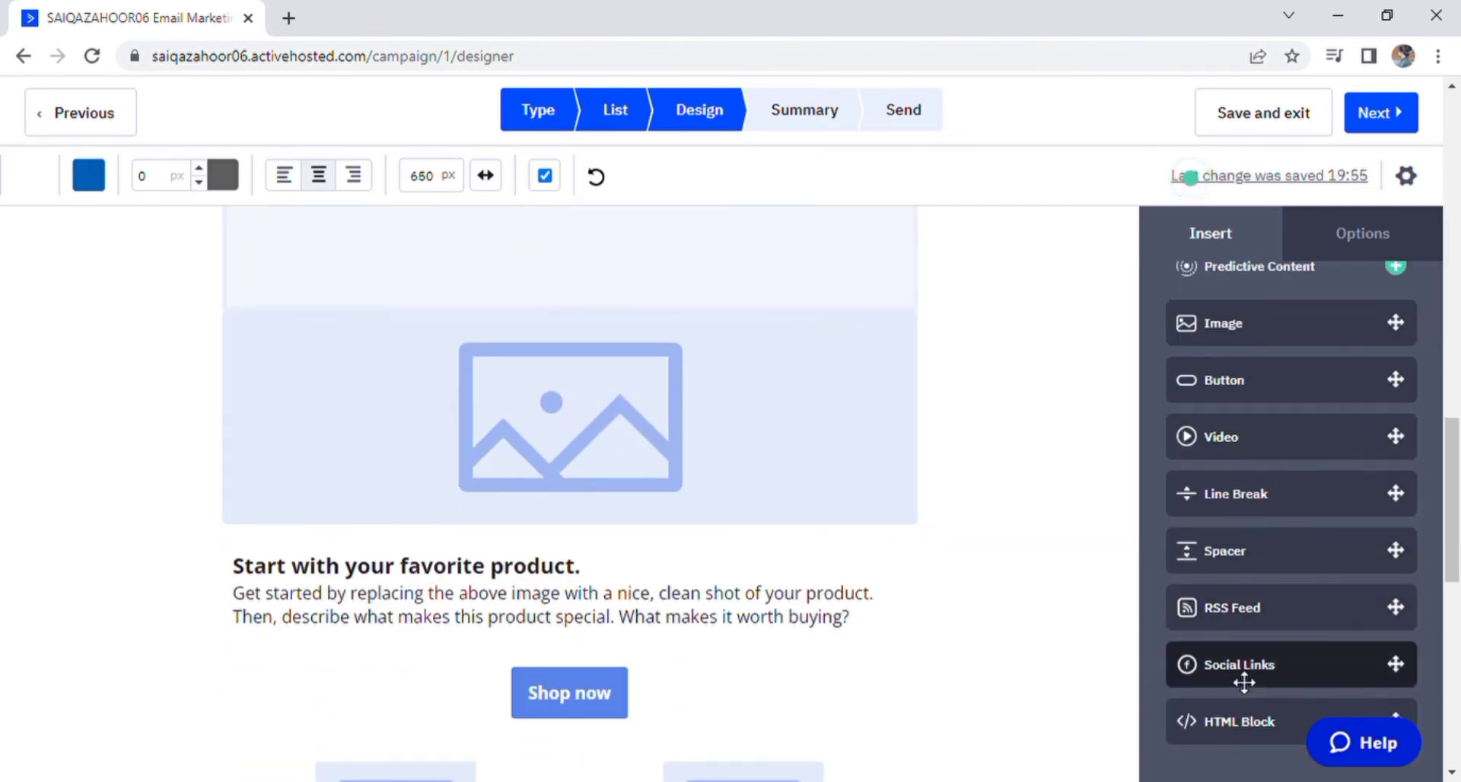
left_click_drag(1243, 669, 478, 397)
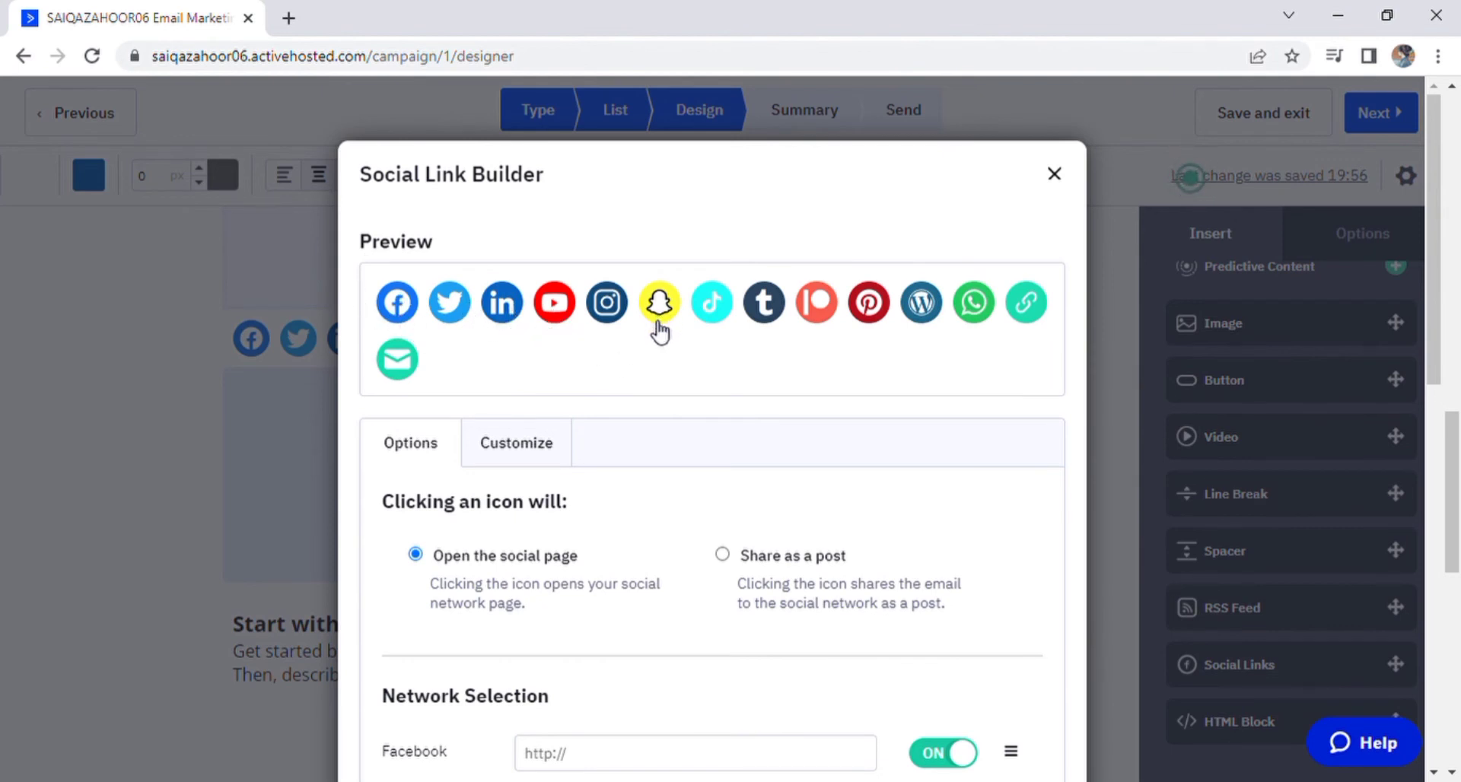
scroll(743, 659, "down", 5)
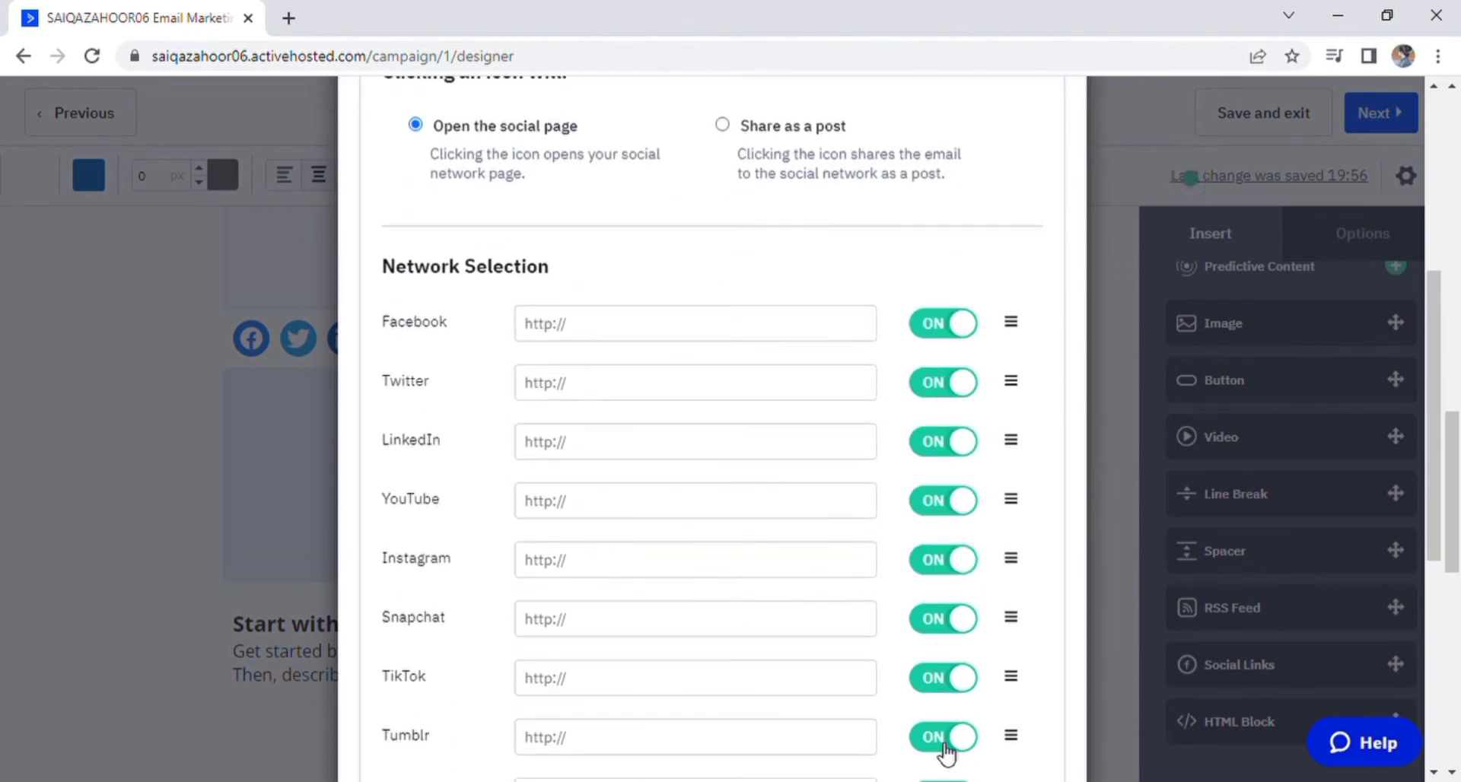
scroll(946, 751, "down", 6)
left_click(989, 732)
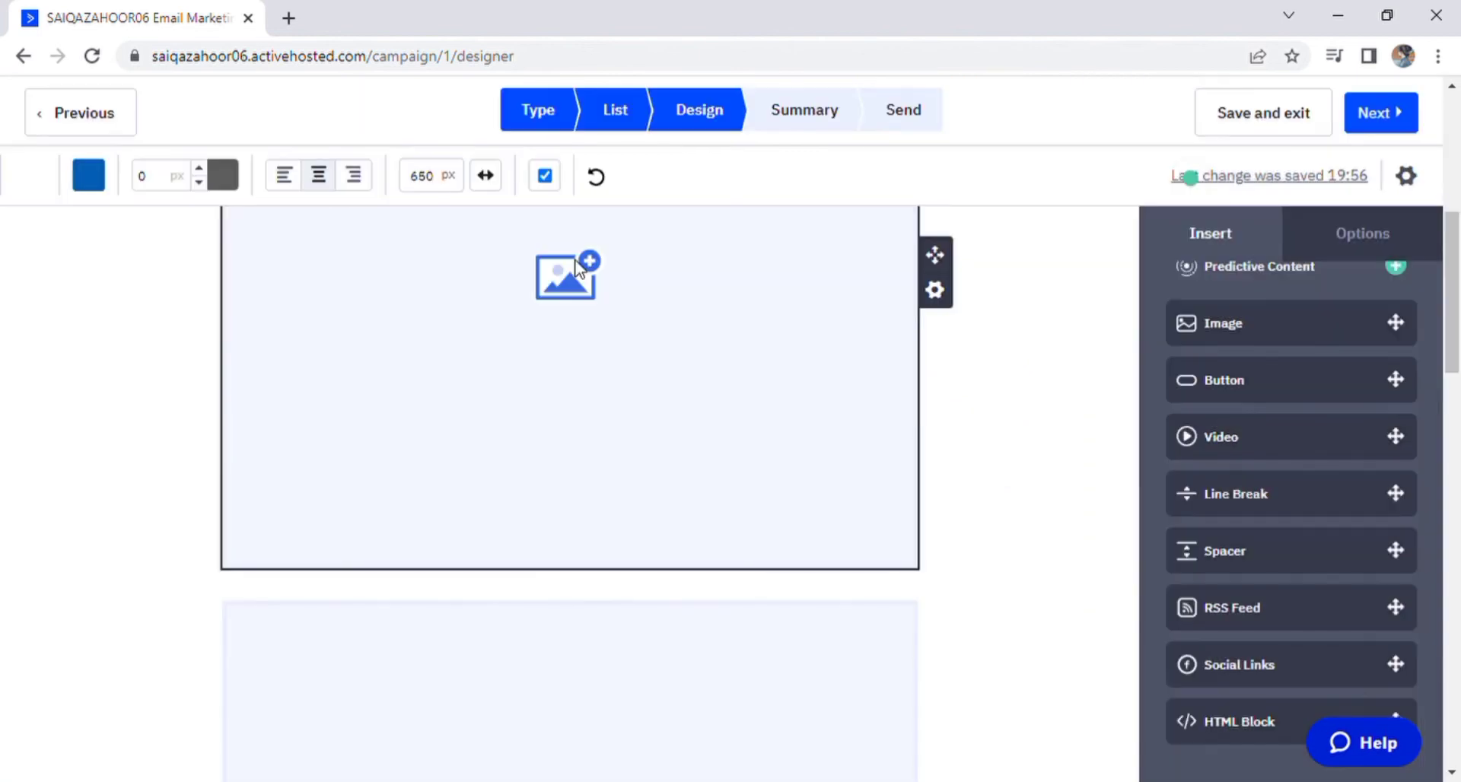
left_click(584, 270)
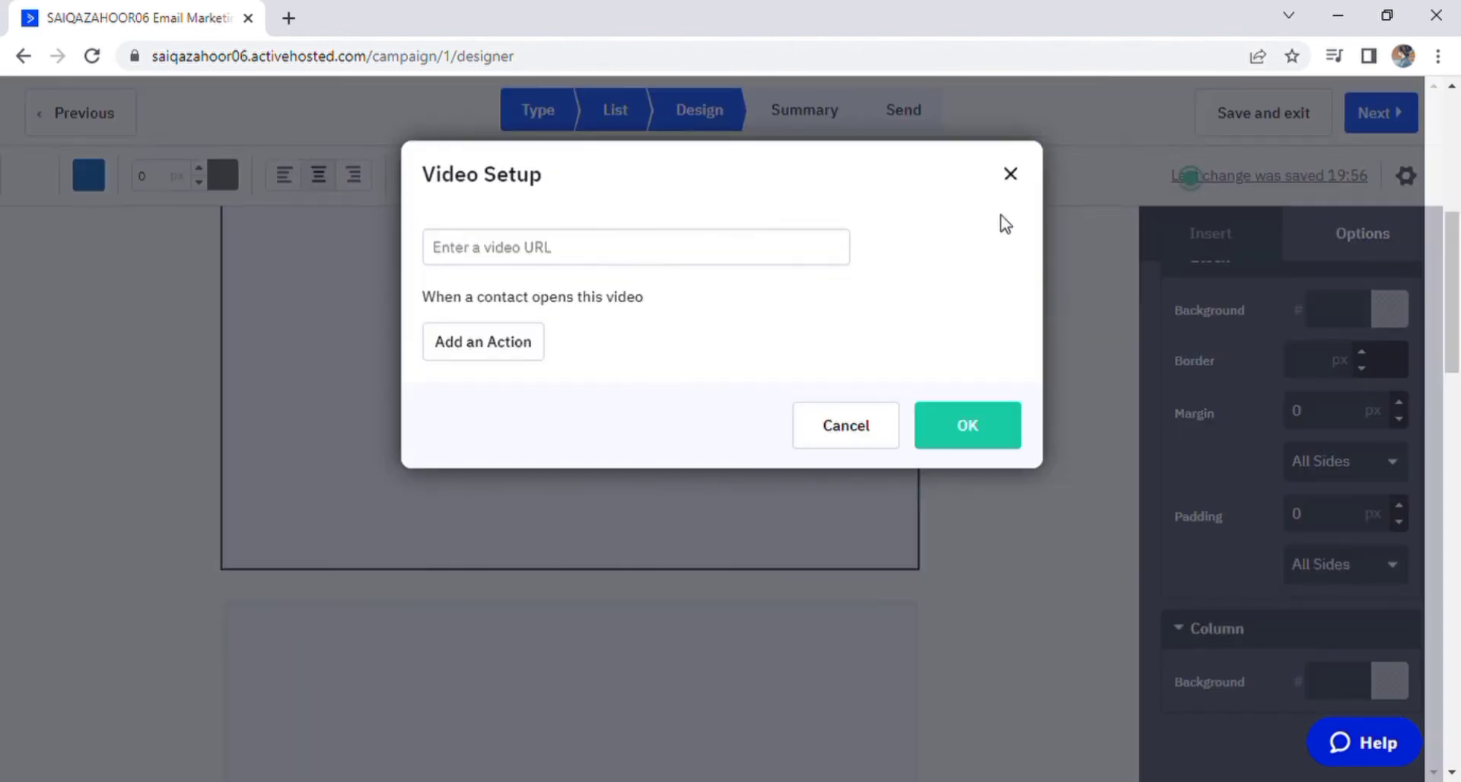
left_click(1013, 180)
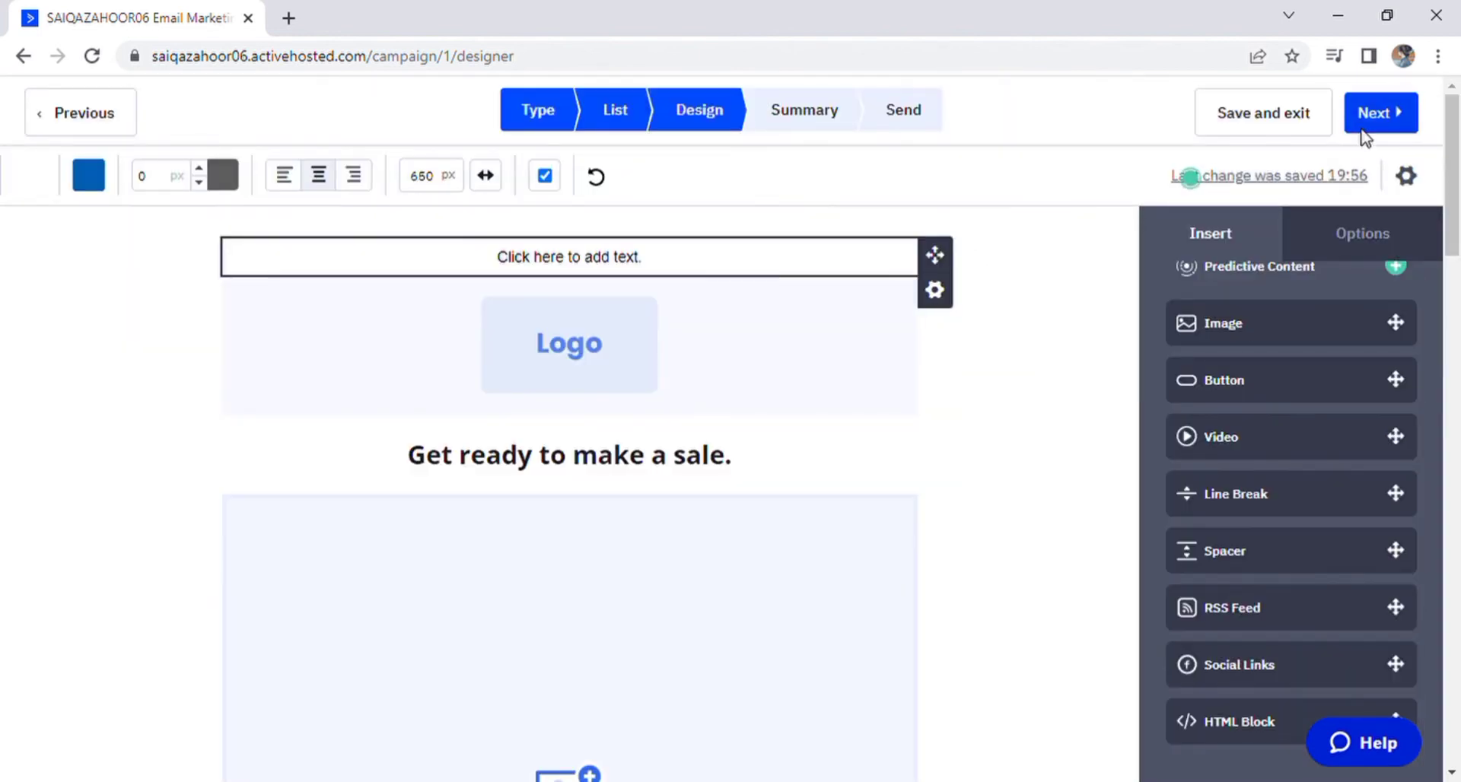
Step: Review the campaign summary, then back out to the Campaigns list showing draft 'MS BY AIMS'
left_click(1364, 128)
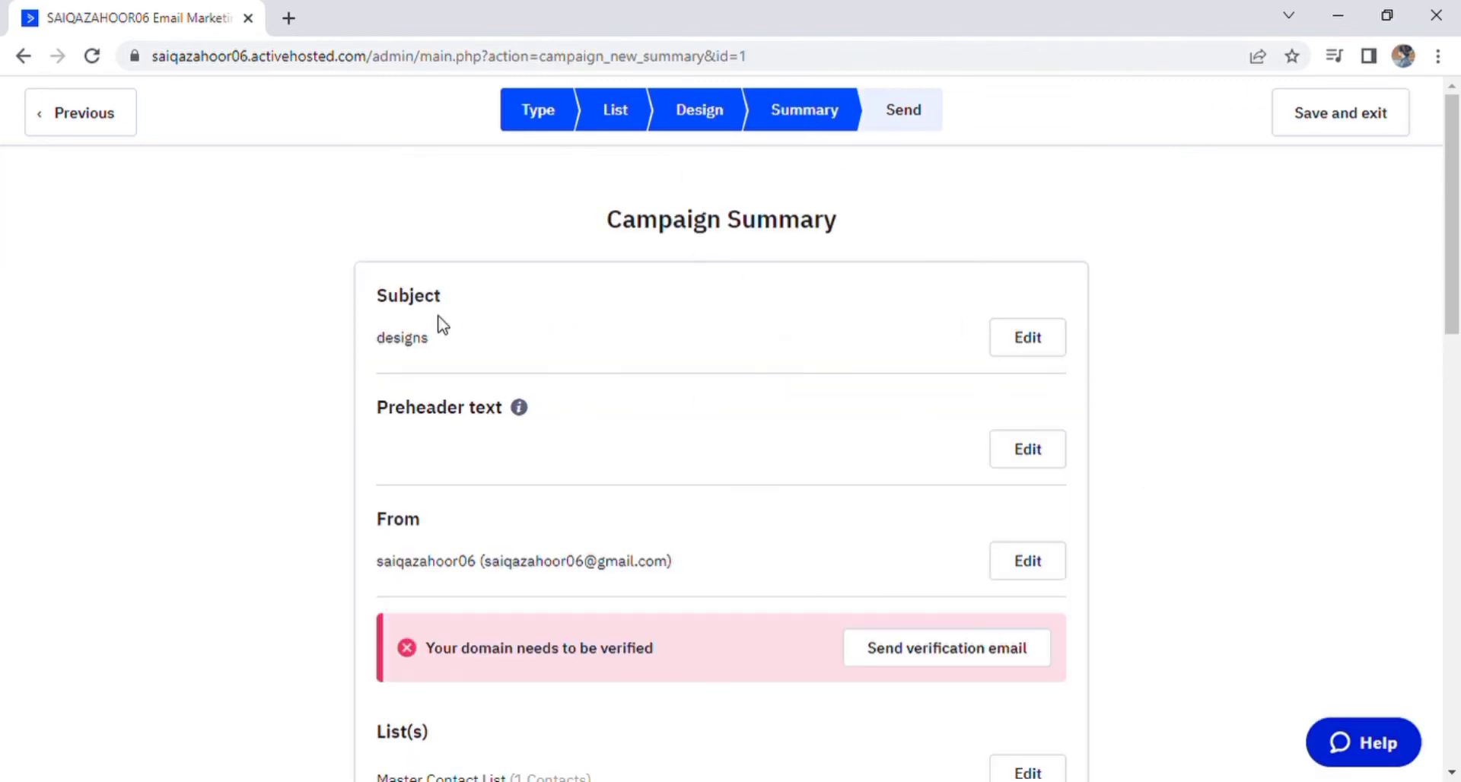
scroll(658, 529, "down", 3)
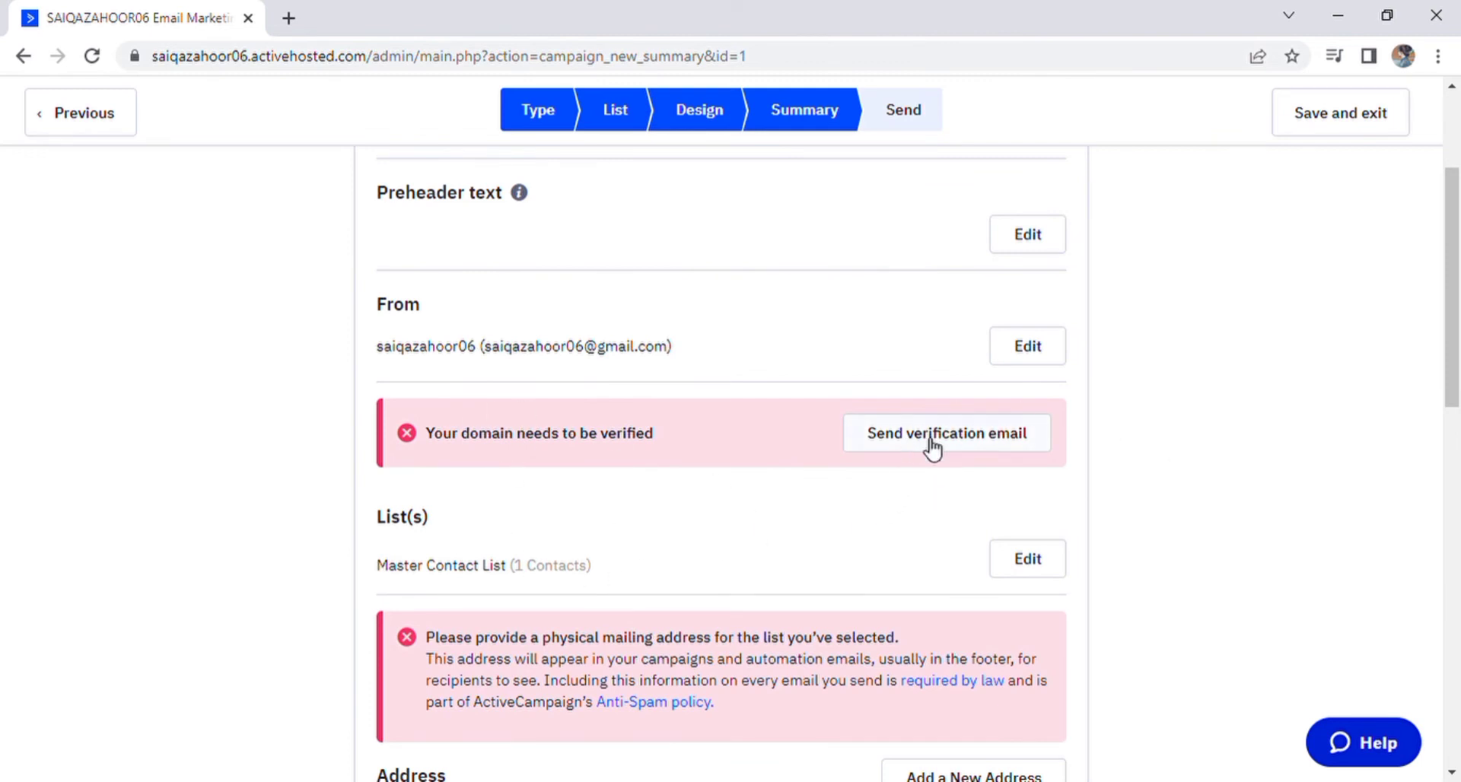
scroll(723, 593, "down", 7)
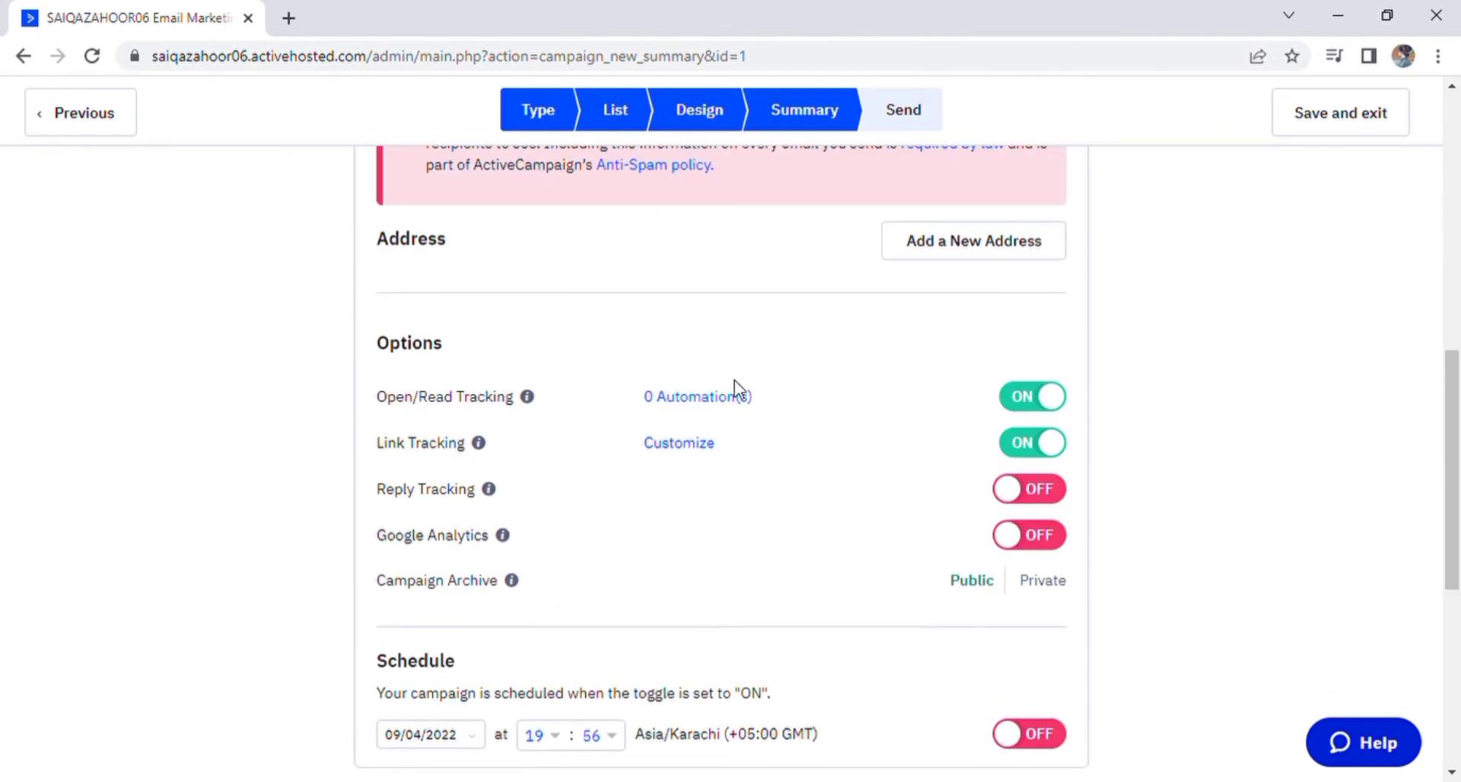
scroll(1135, 348, "down", 3)
scroll(544, 586, "down", 4)
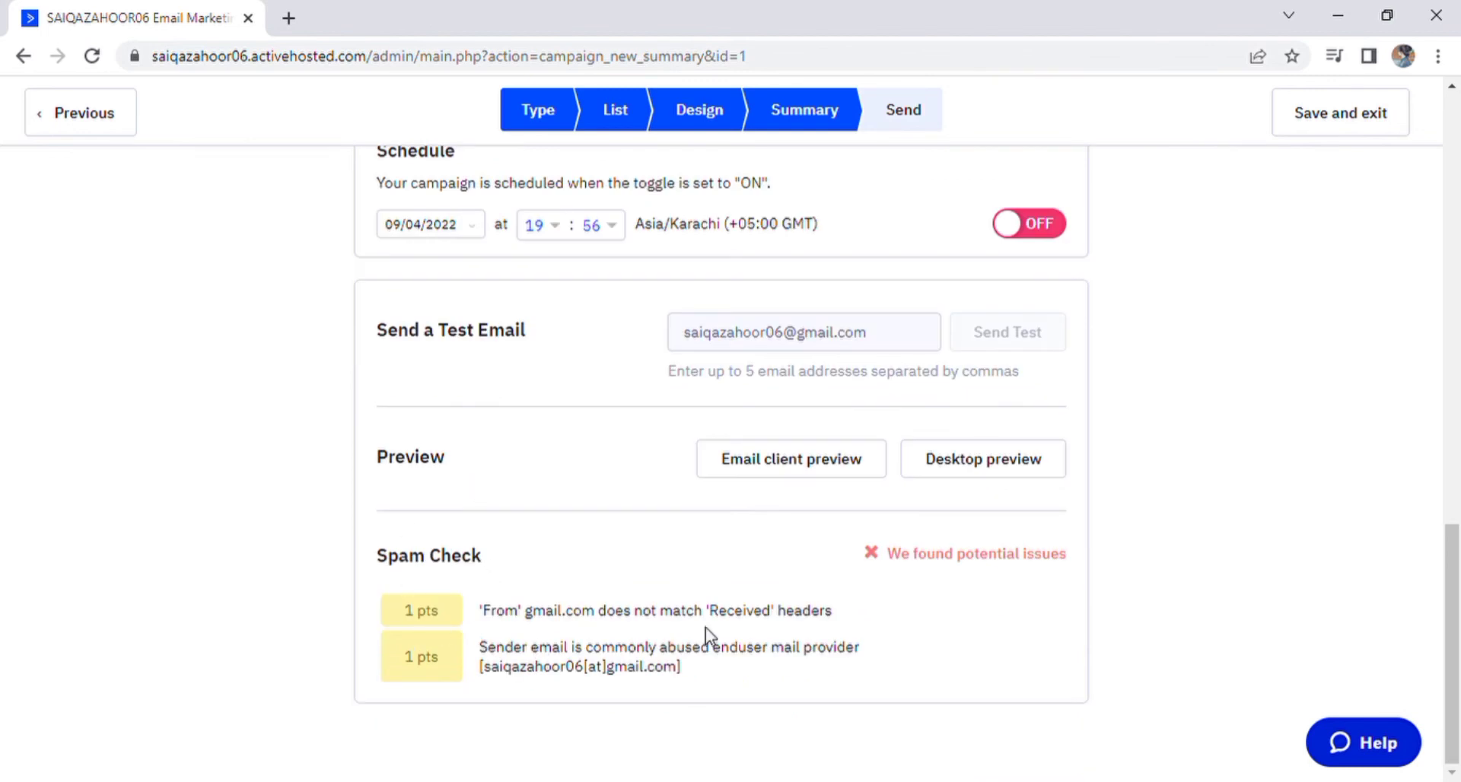
scroll(424, 284, "up", 4)
left_click(88, 118)
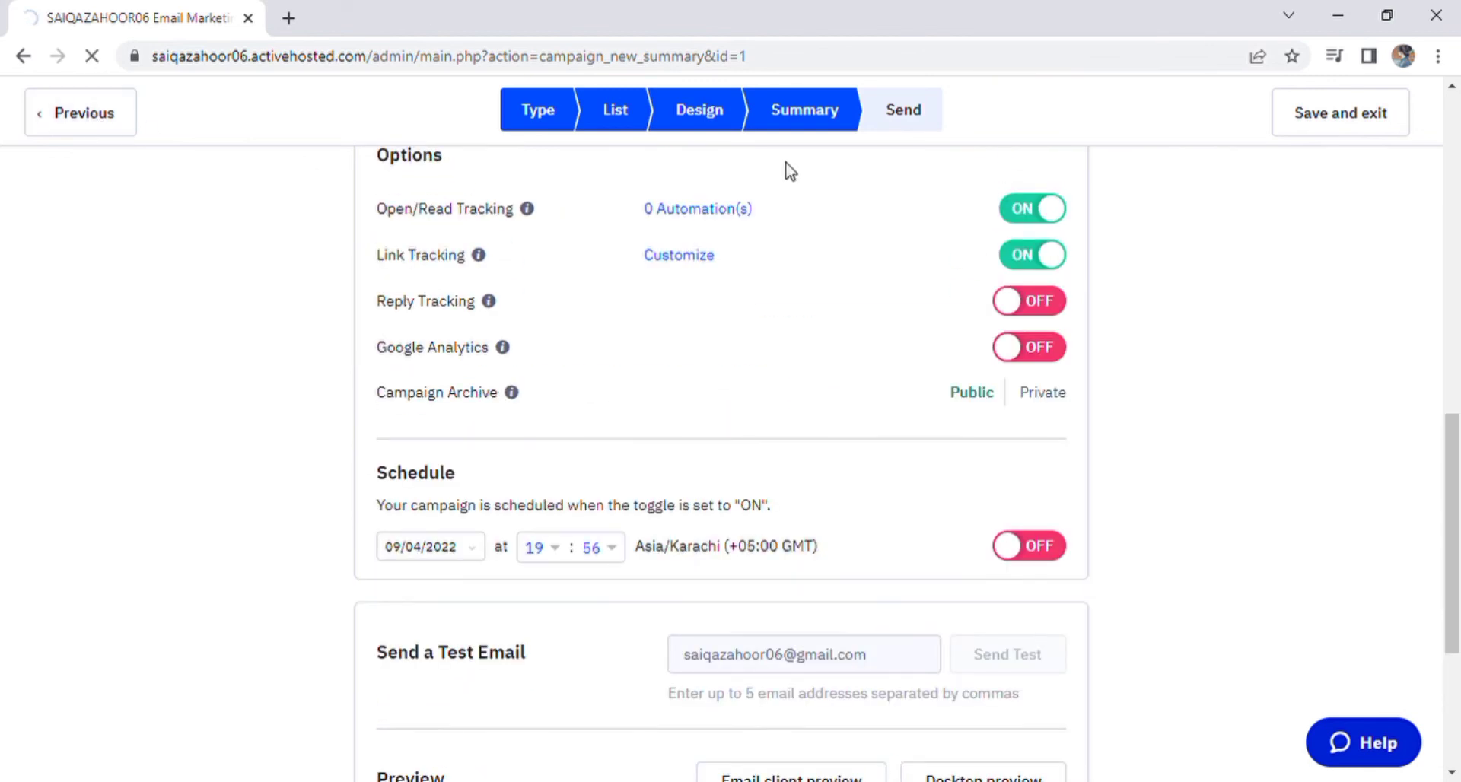
left_click(99, 130)
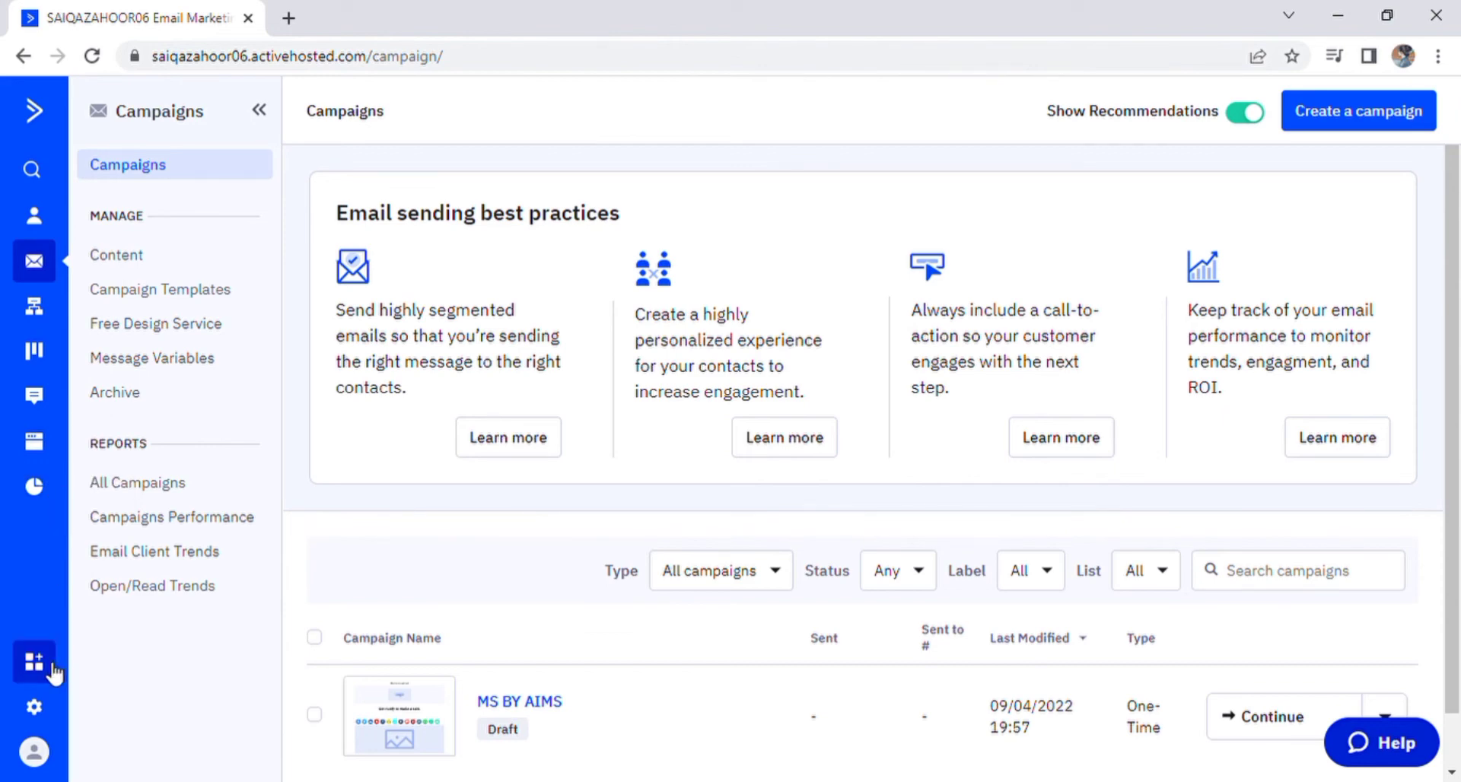
Step: Open Account Settings and go to the Addresses page, which lists no addresses yet
left_click(38, 714)
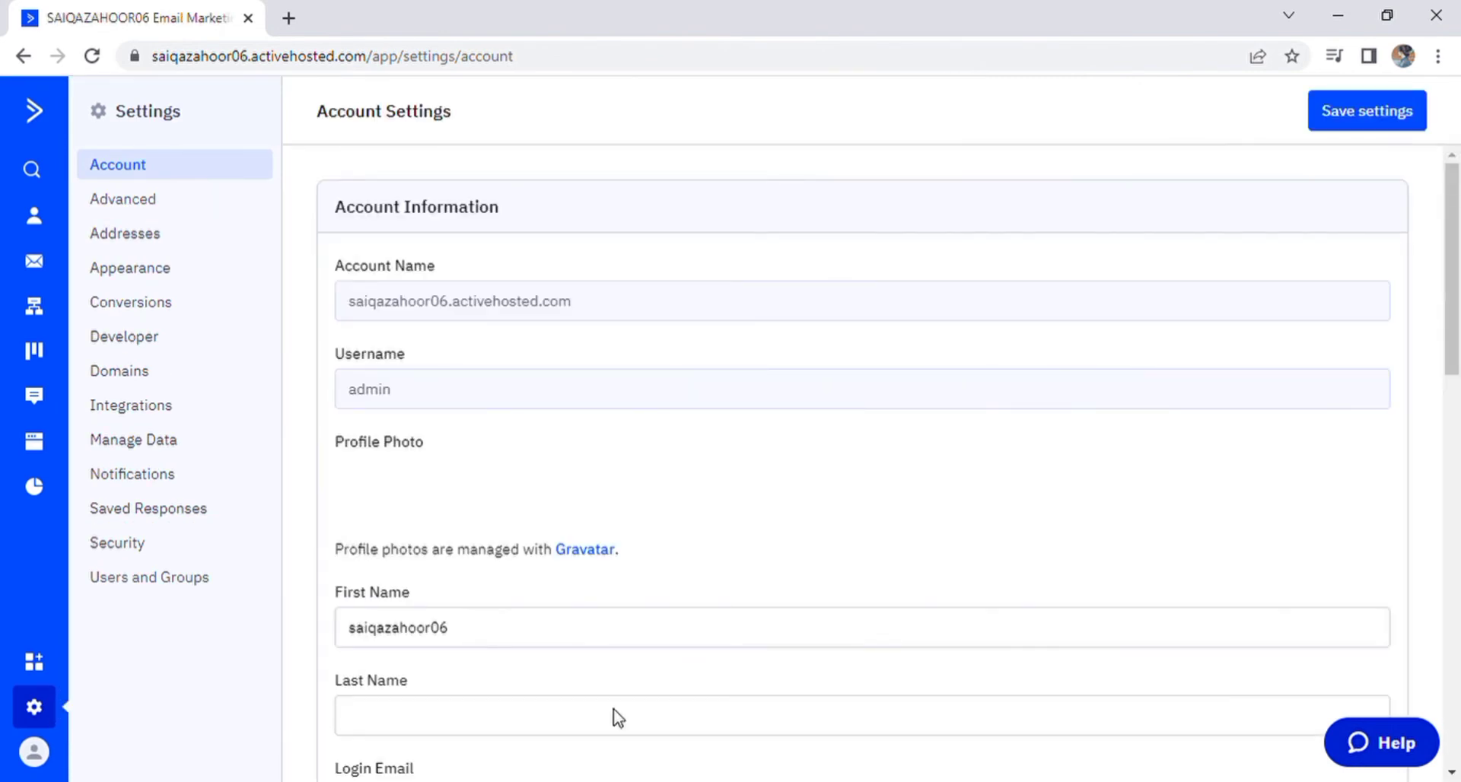
scroll(579, 468, "down", 4)
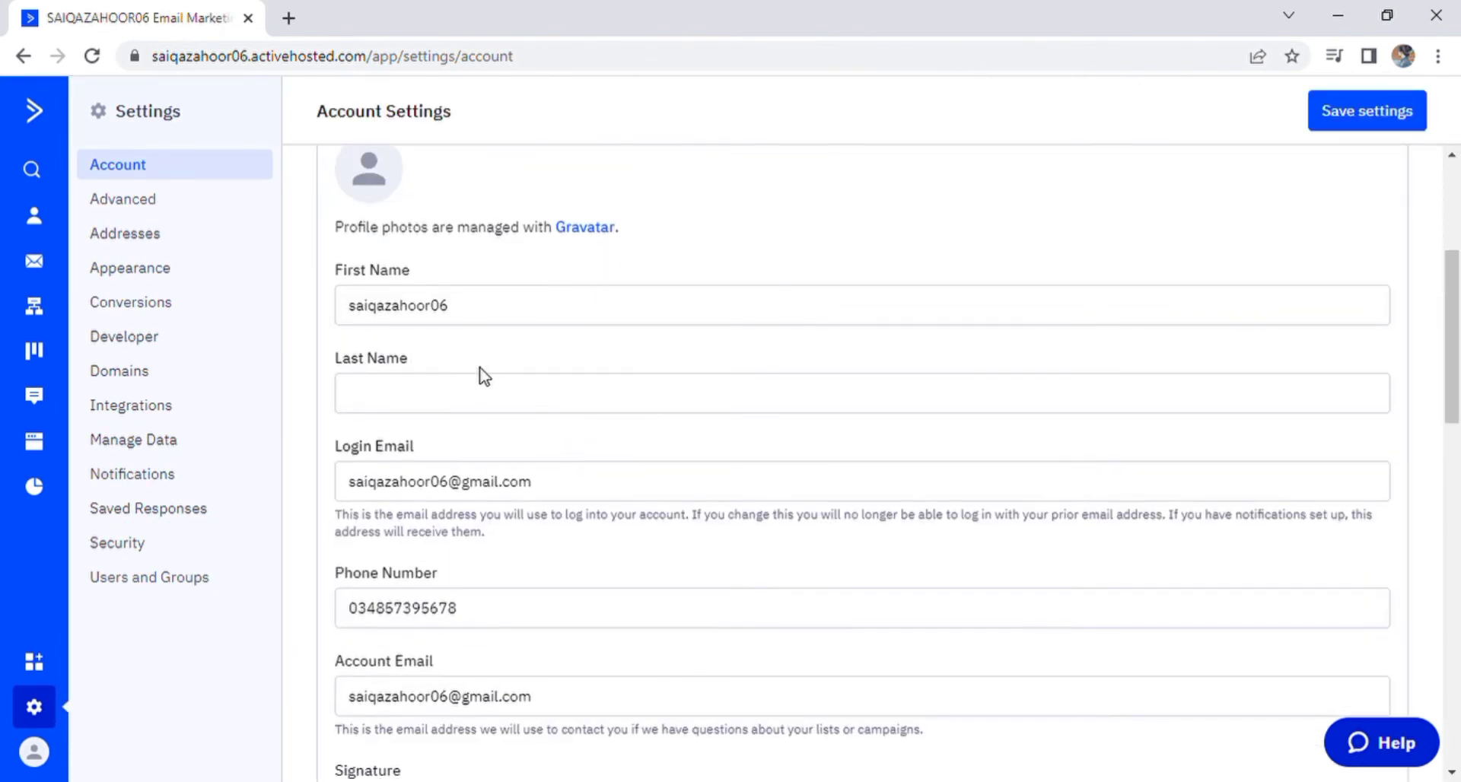
scroll(434, 437, "down", 5)
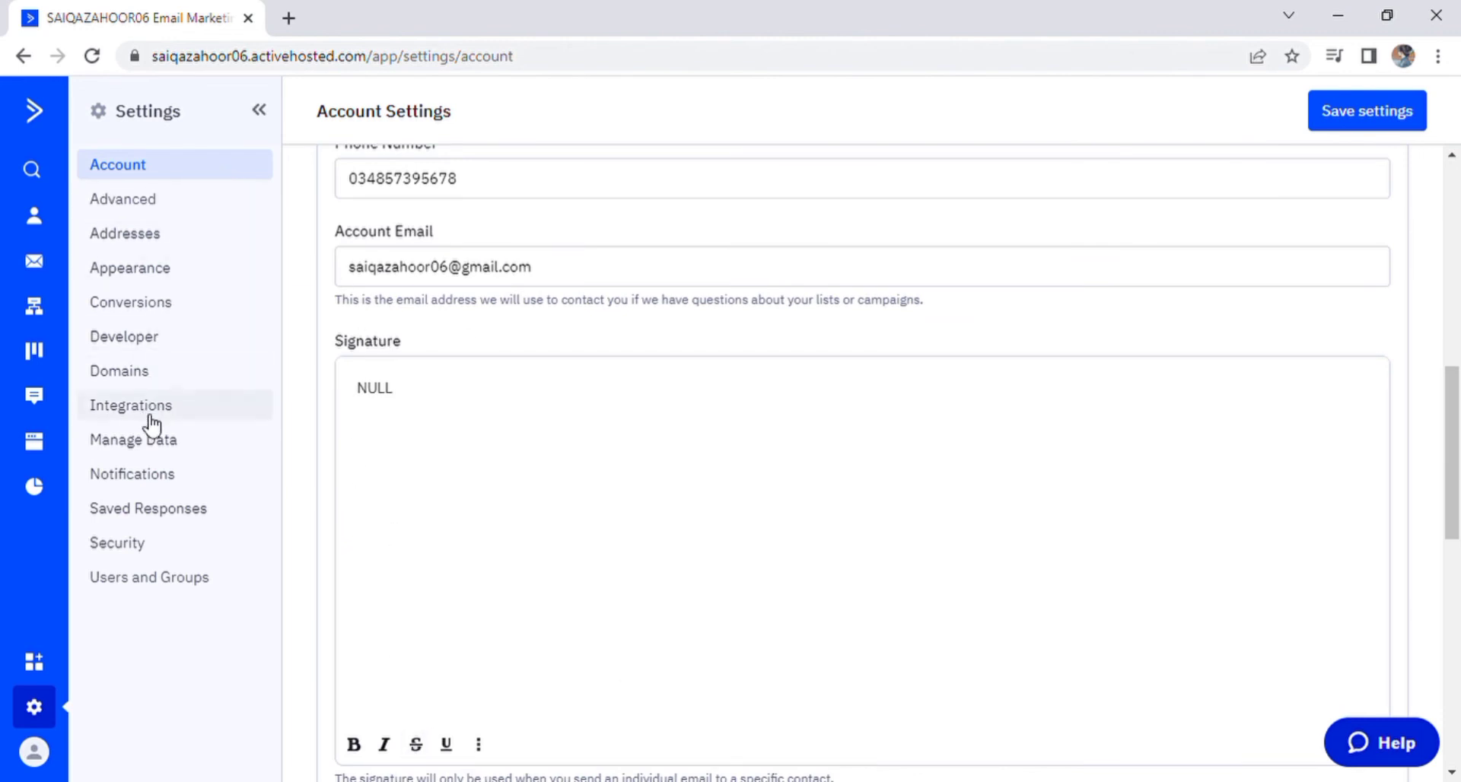
left_click(137, 242)
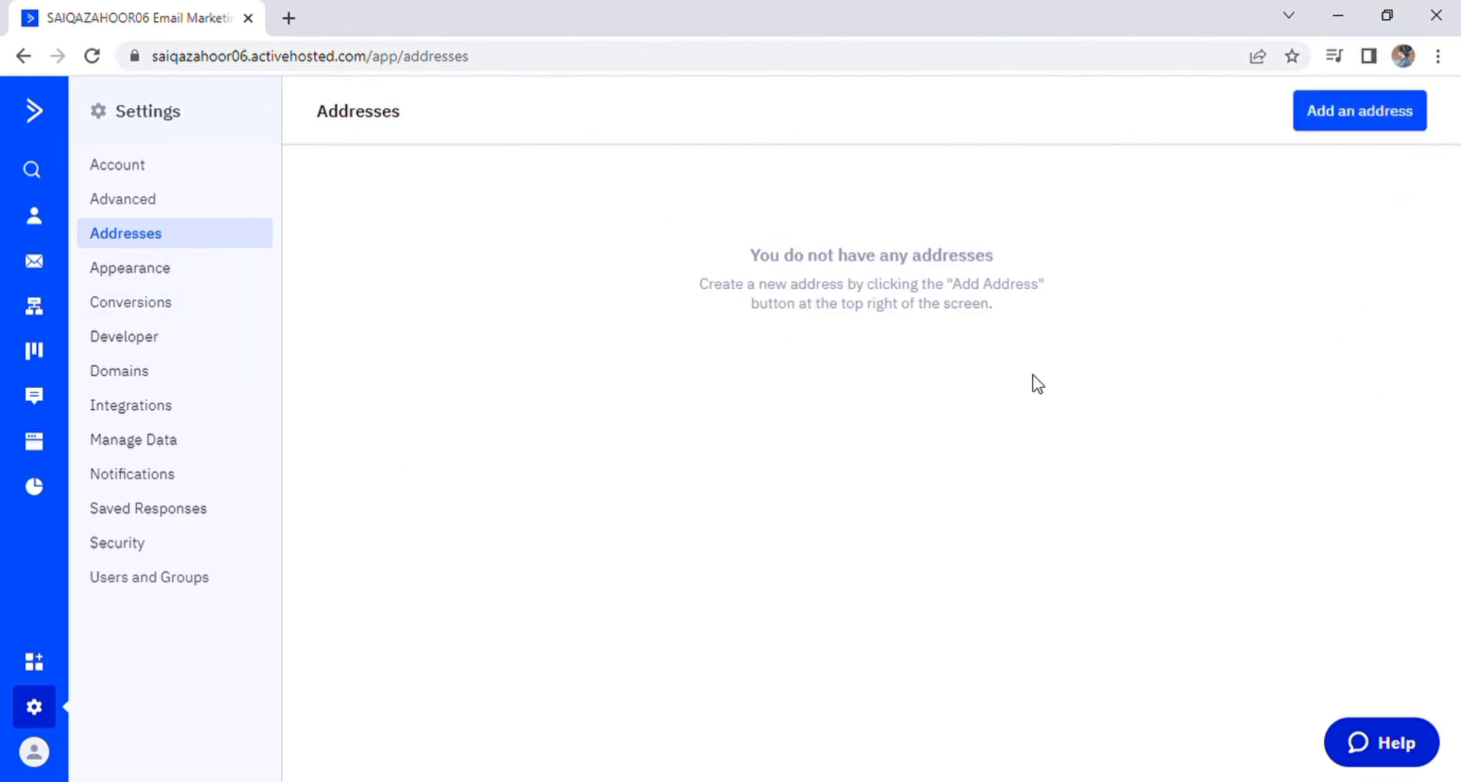
Step: Start a new mailing address and look over its street, state and postal code fields
left_click(1359, 113)
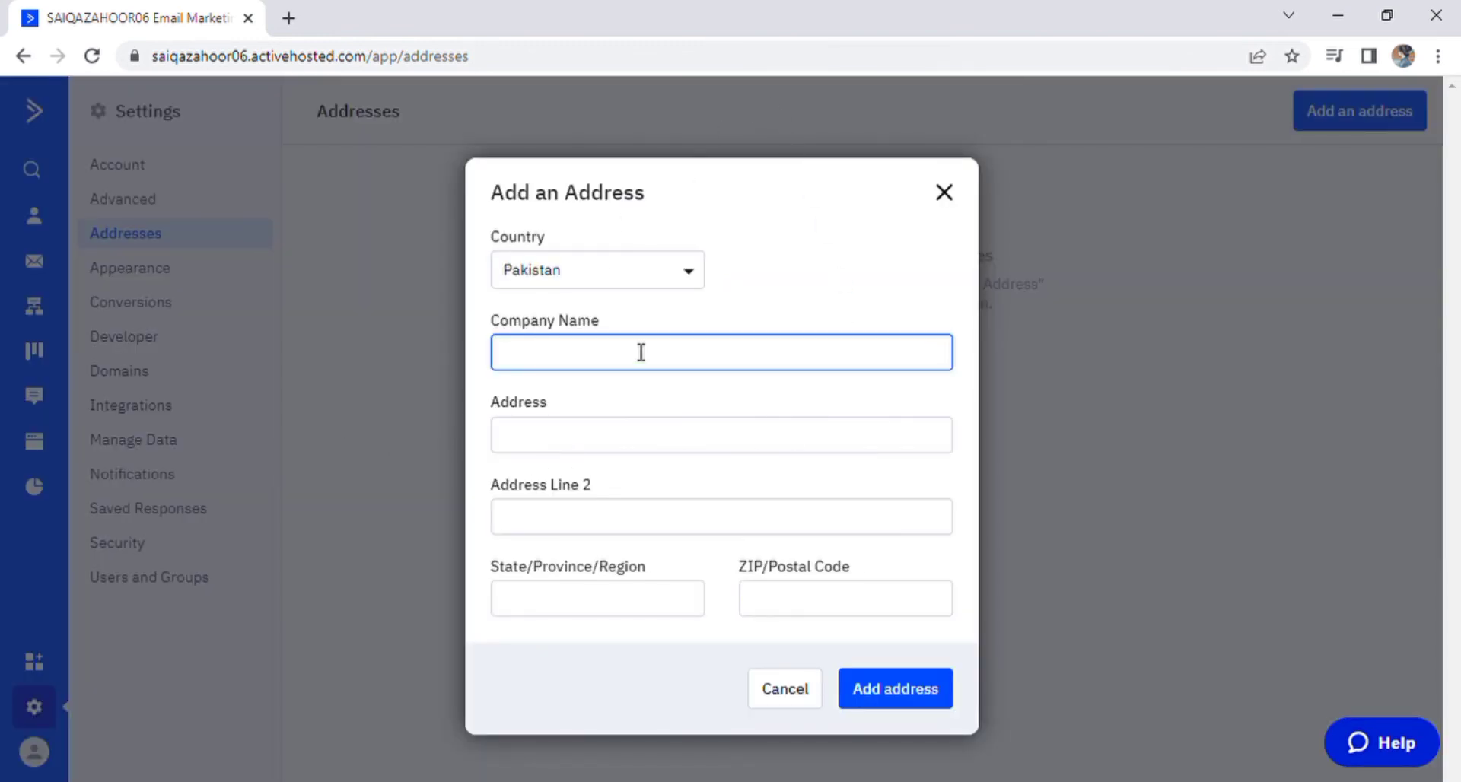
left_click(648, 433)
left_click(629, 605)
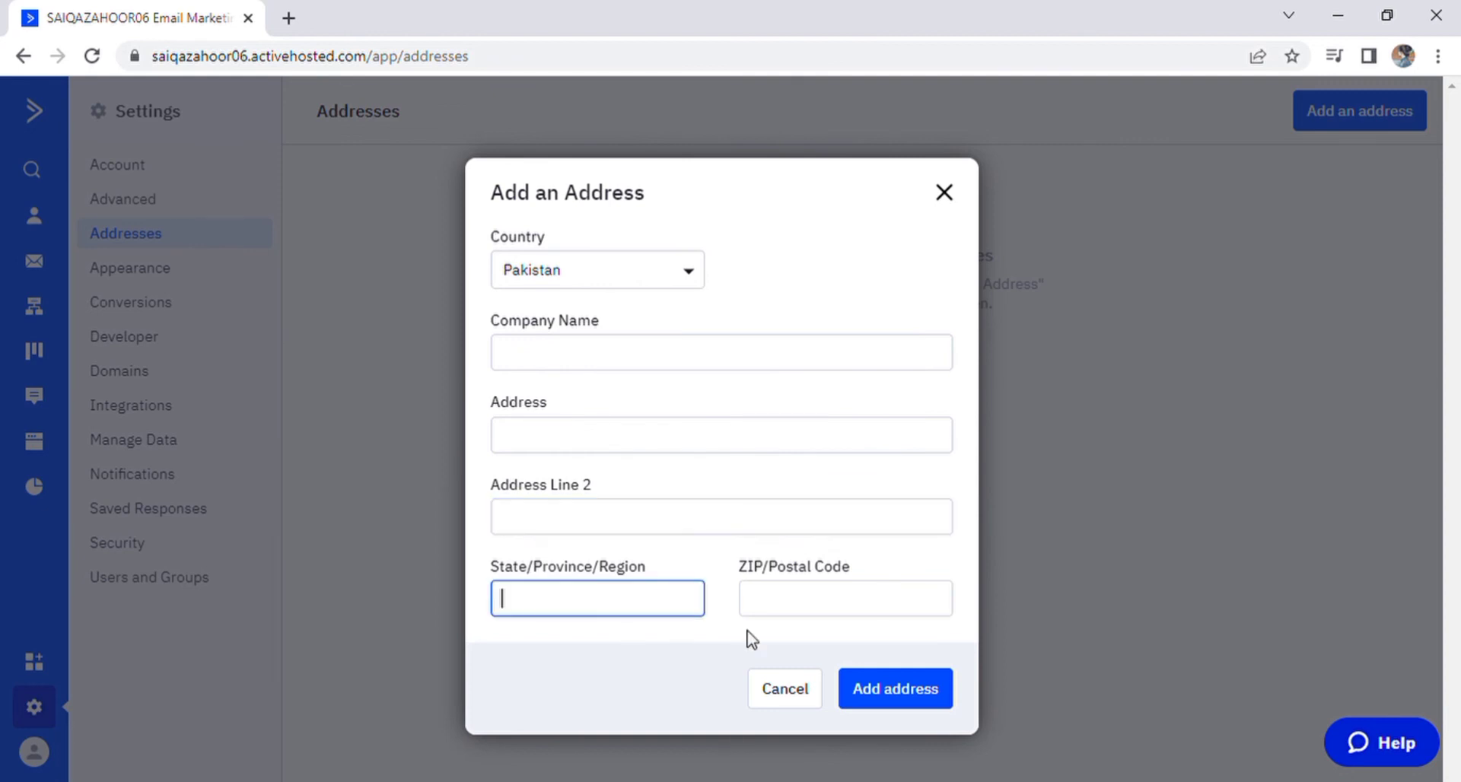
left_click(858, 613)
left_click(669, 361)
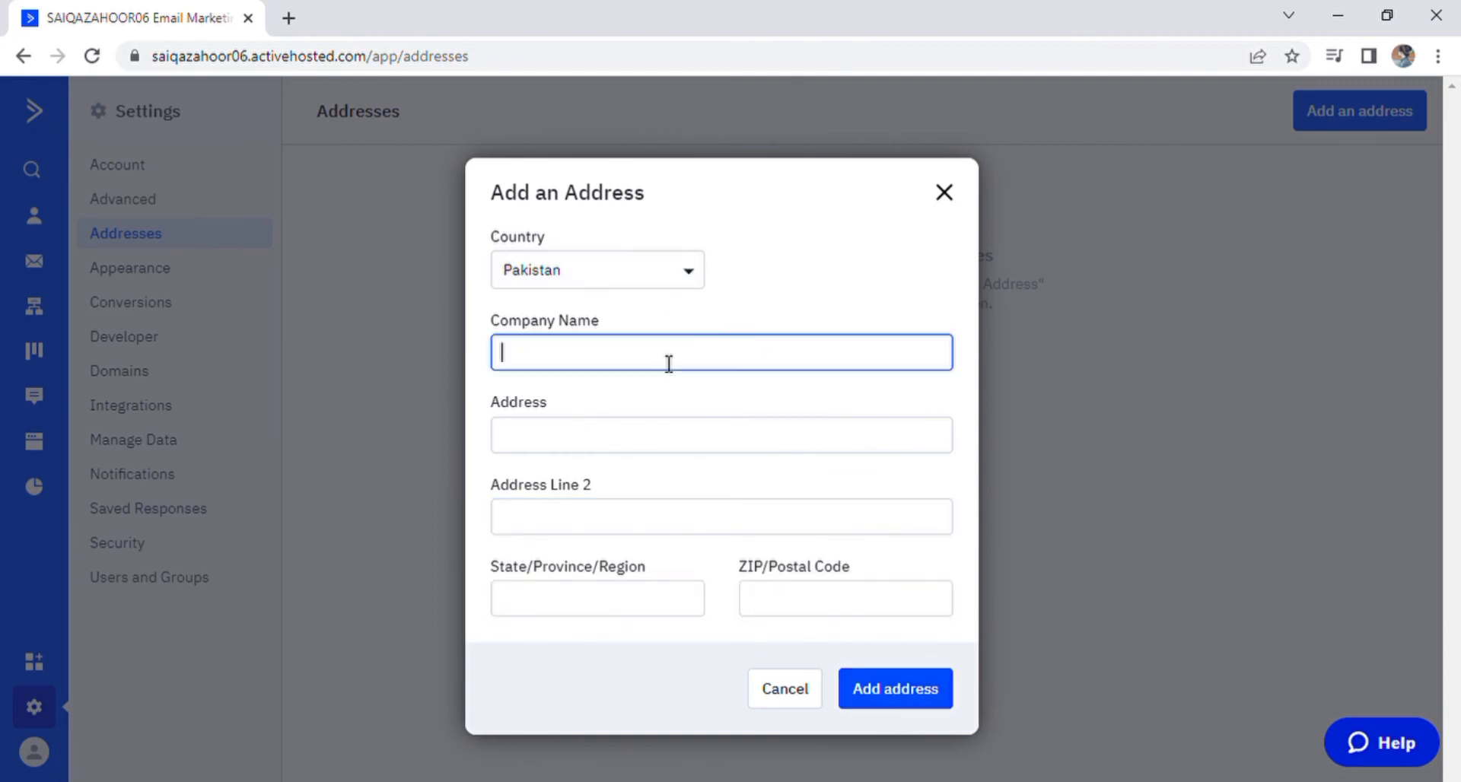
Step: Enter company 'aims', the street address, Punjab and postal code, saving it as the default address
type("aims")
left_click(679, 449)
type("d")
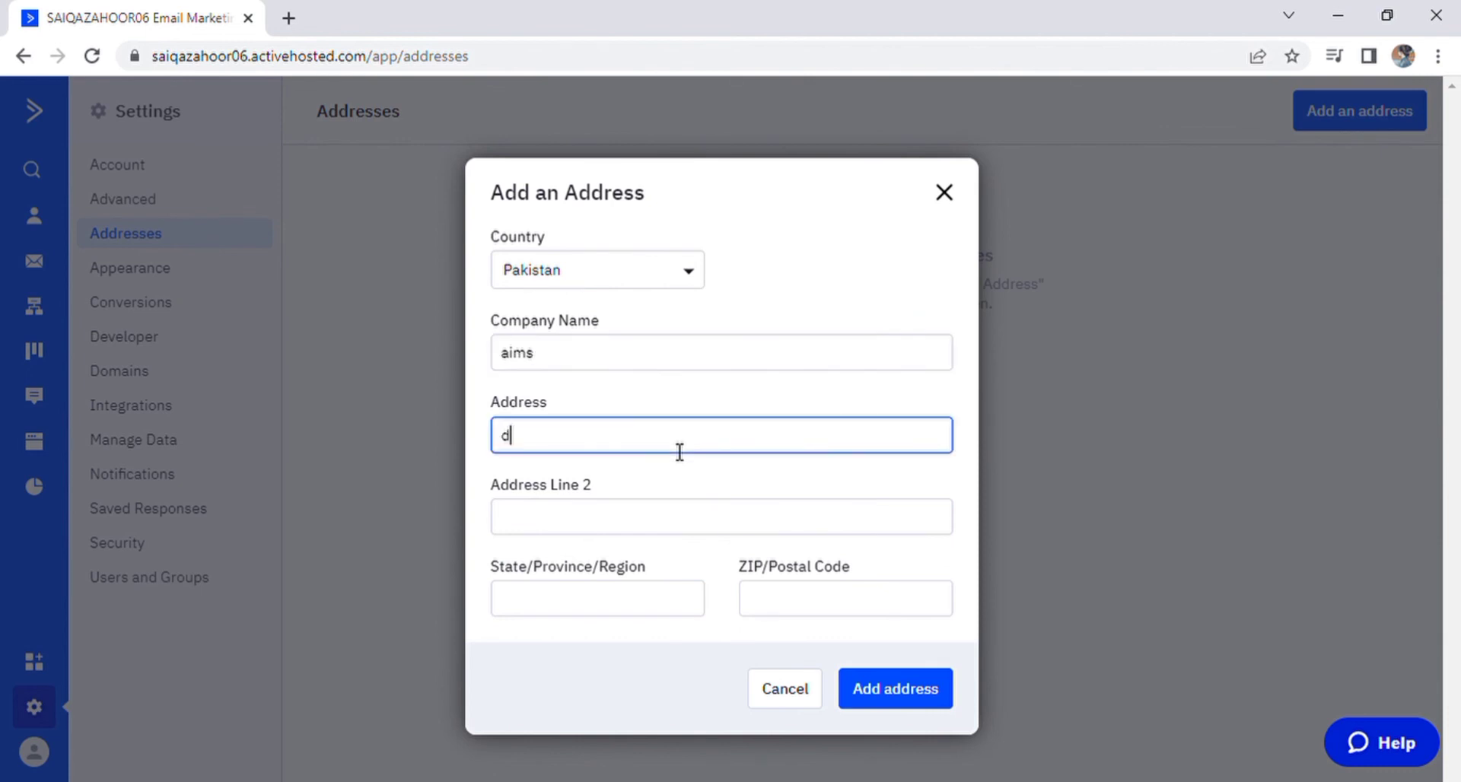
type("gdg")
left_click(679, 535)
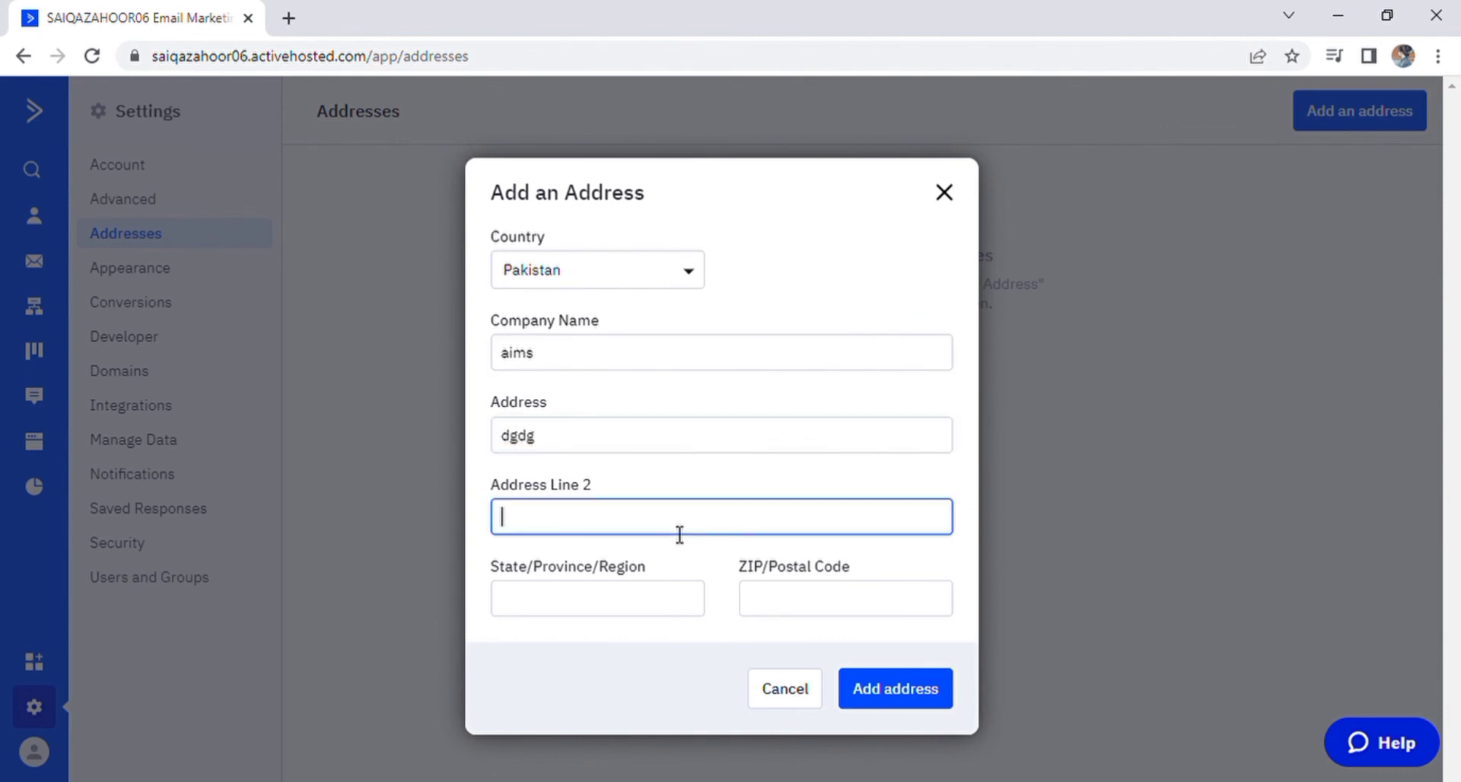
left_click(659, 592)
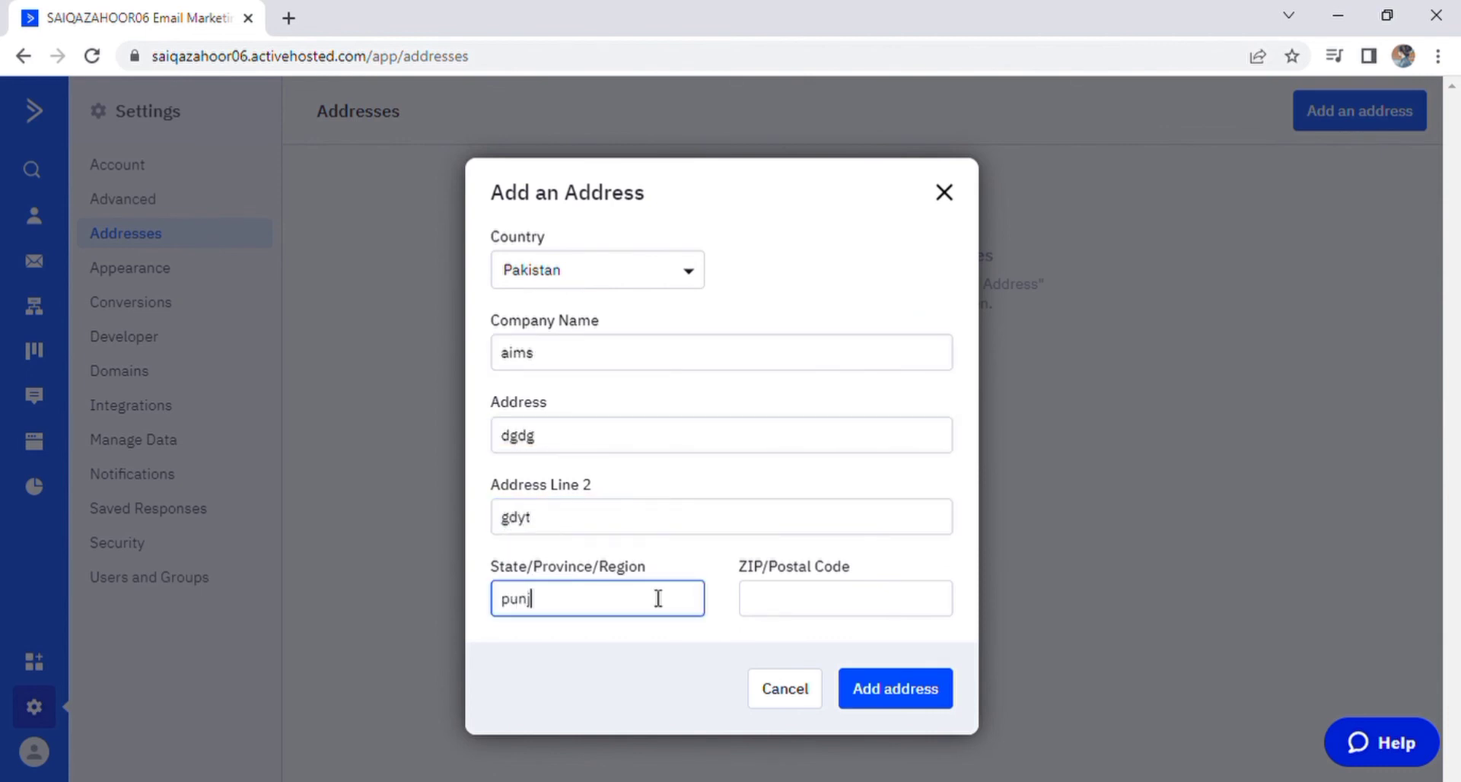
left_click(917, 608)
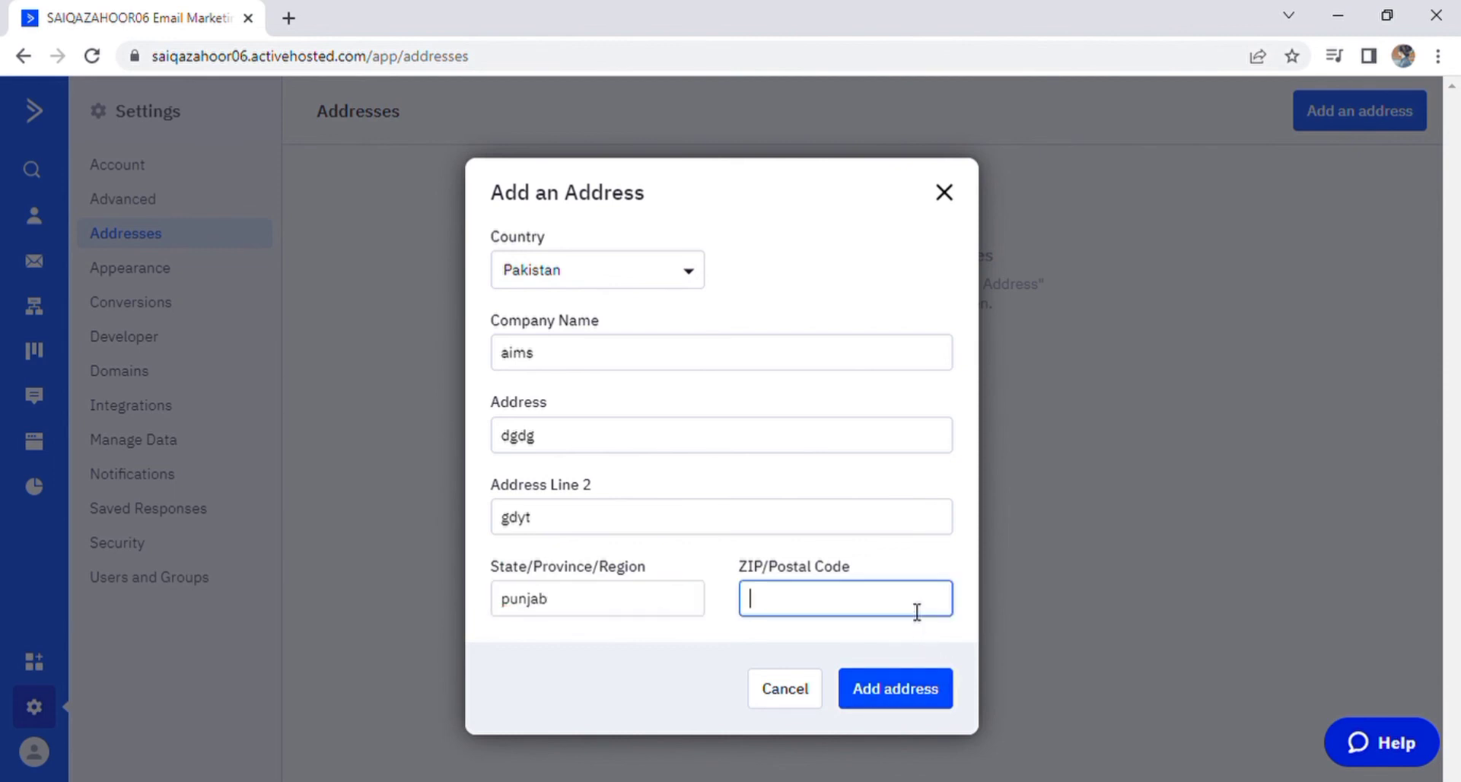
type("45567")
left_click(914, 691)
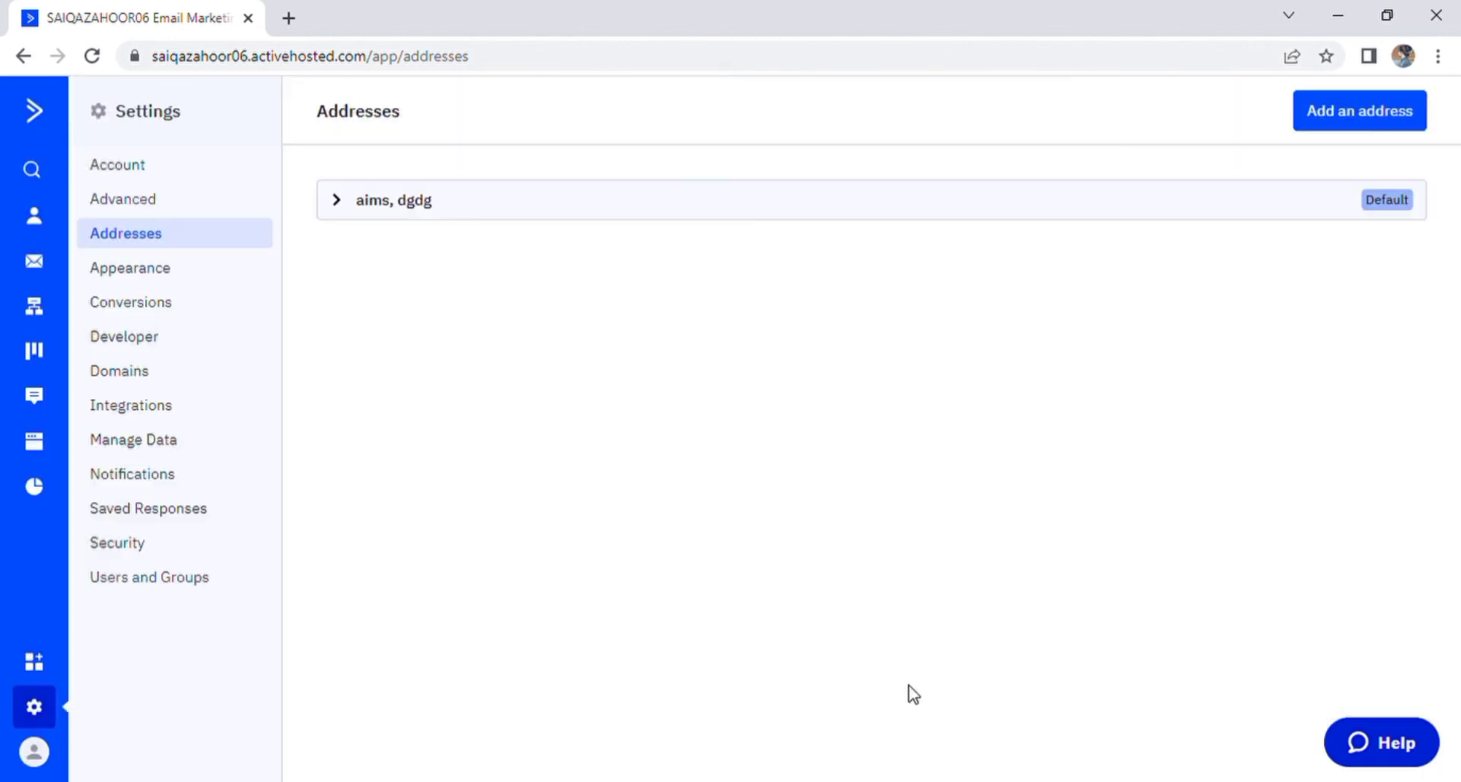
Step: Return to Account Settings via the account menu, collapse the settings panel, and go to the dashboard
left_click(49, 766)
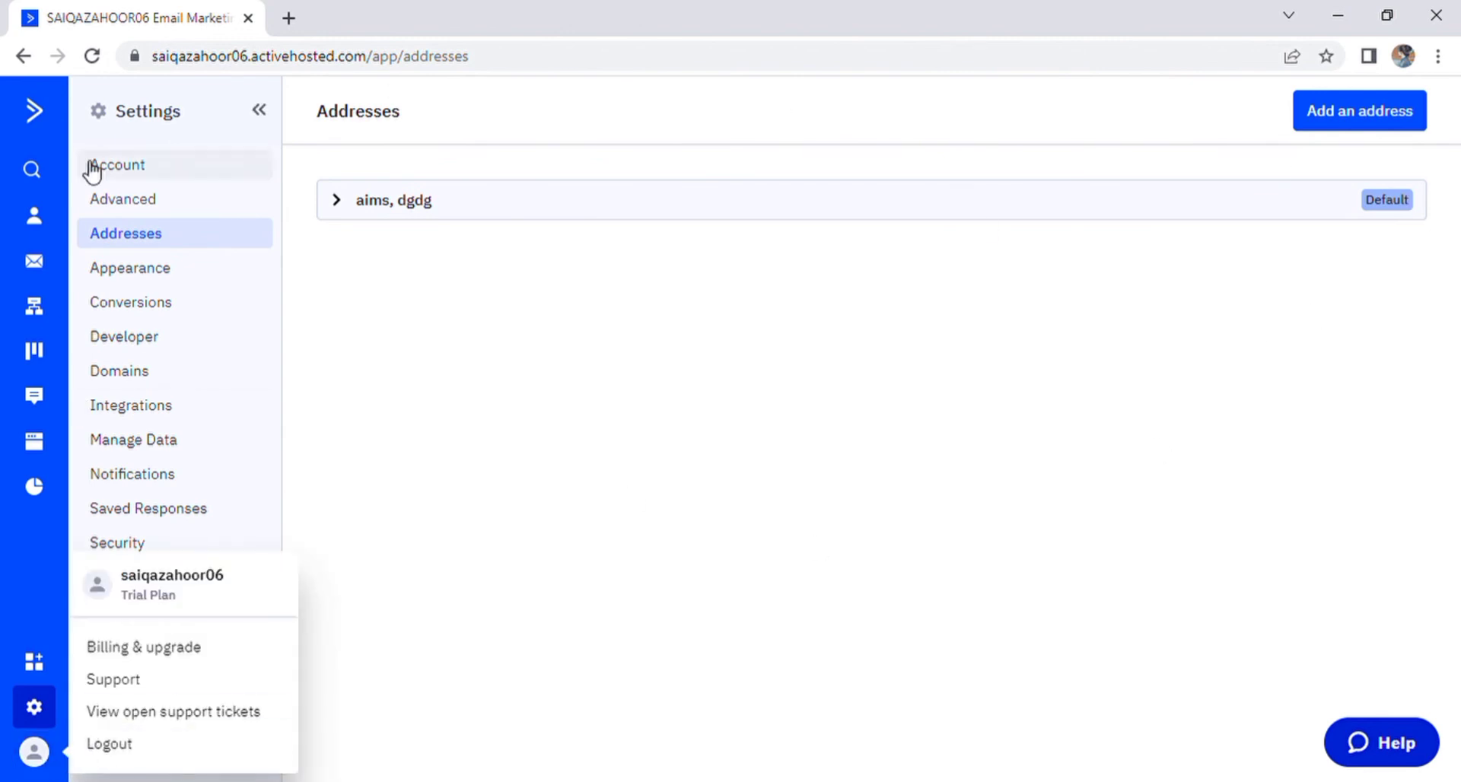
left_click(121, 166)
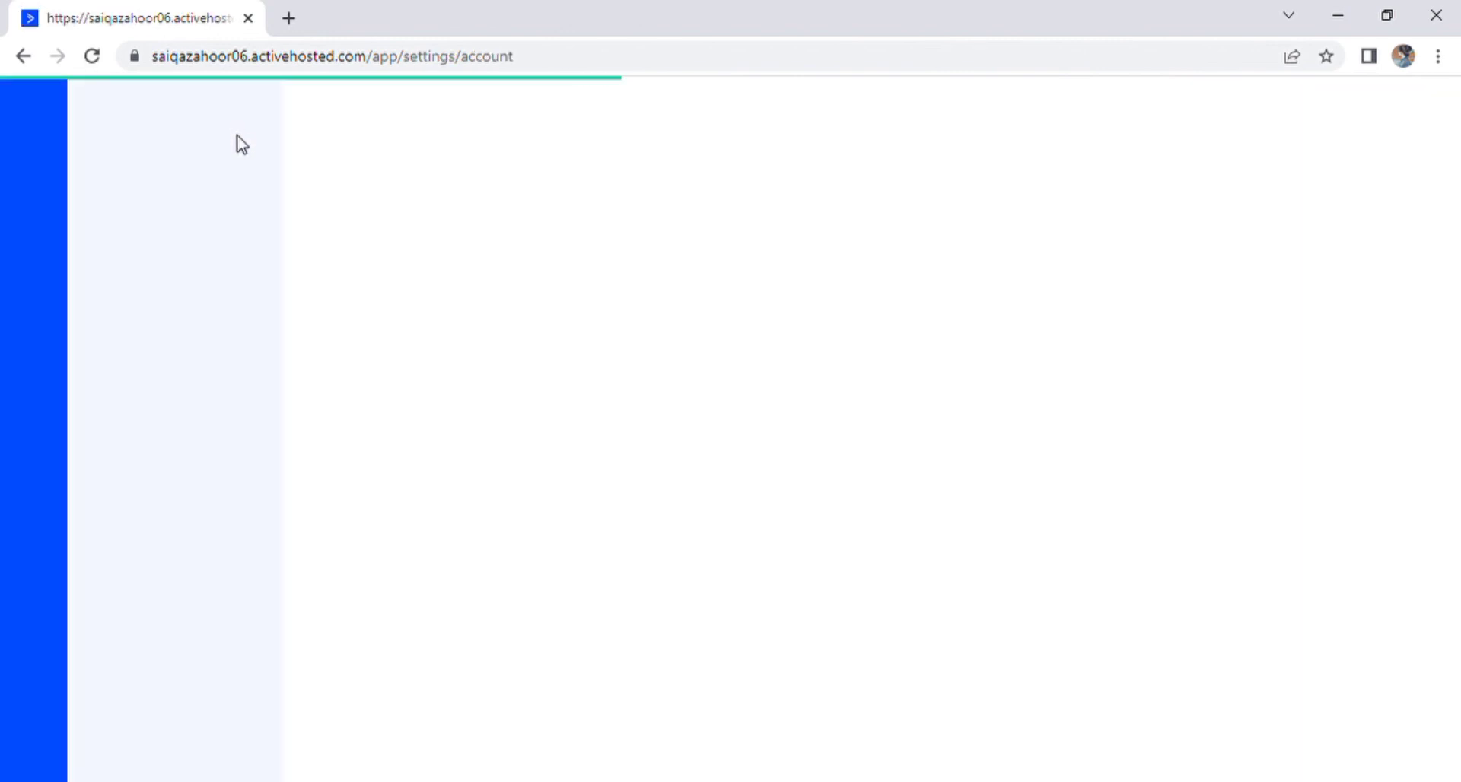
left_click(259, 110)
left_click(33, 110)
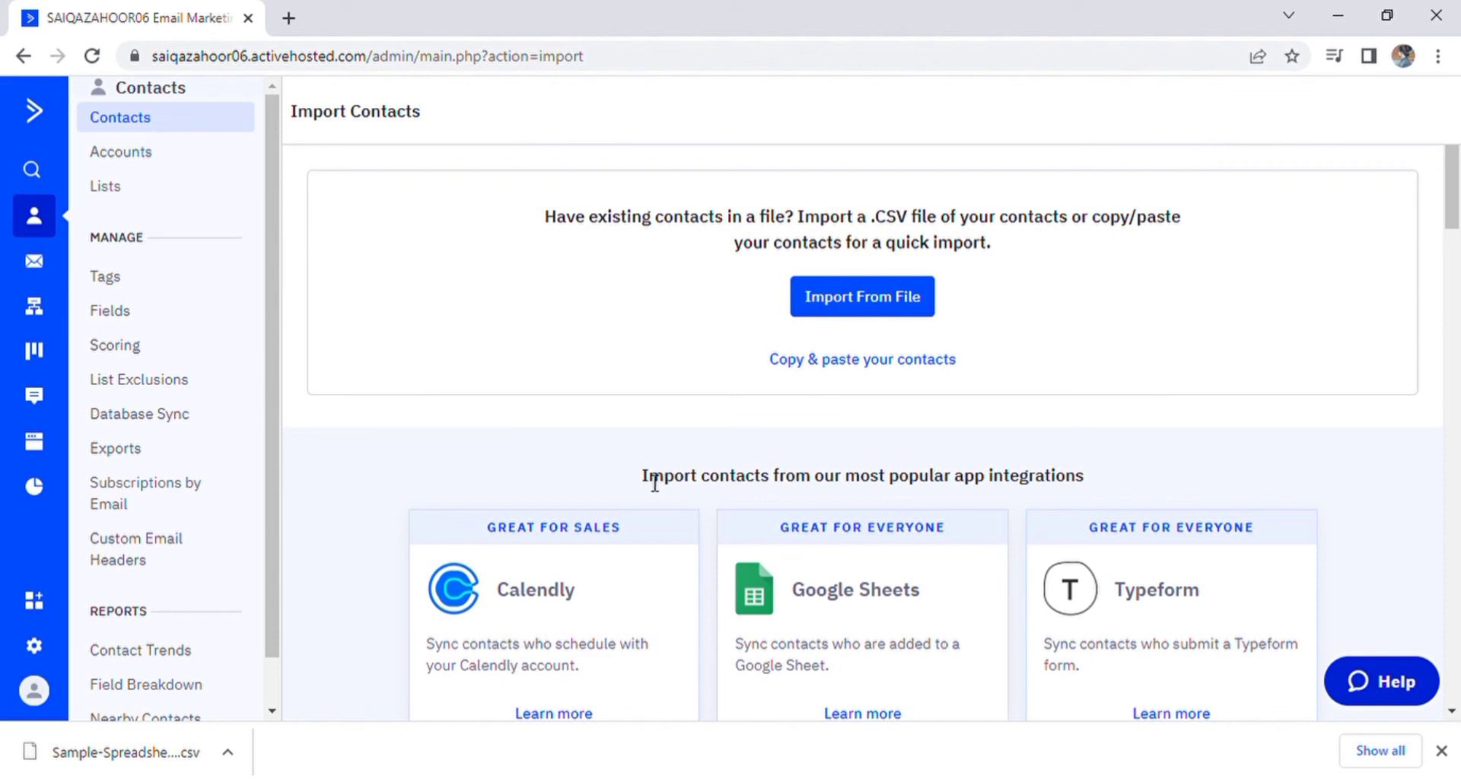
scroll(653, 480, "down", 1)
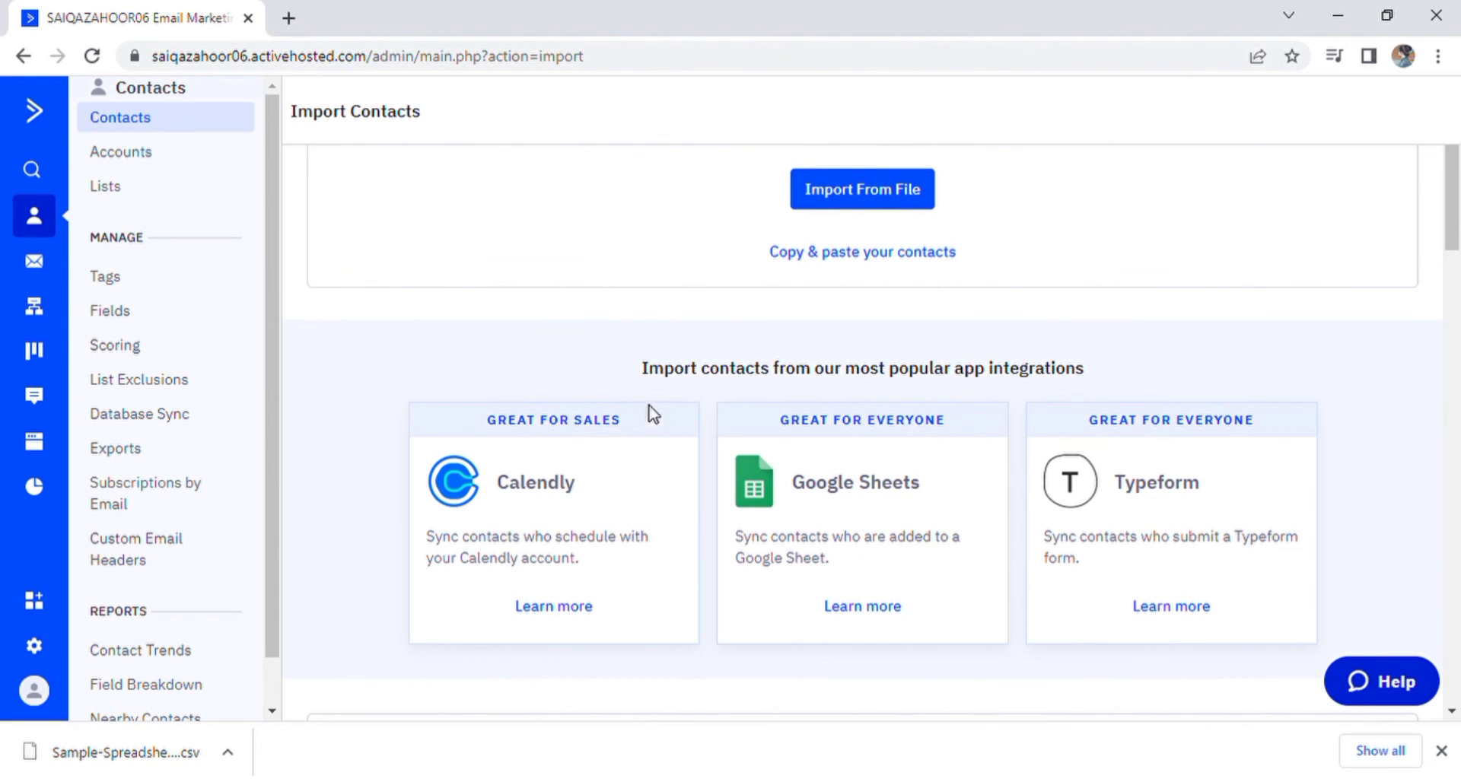
scroll(658, 376, "up", 1)
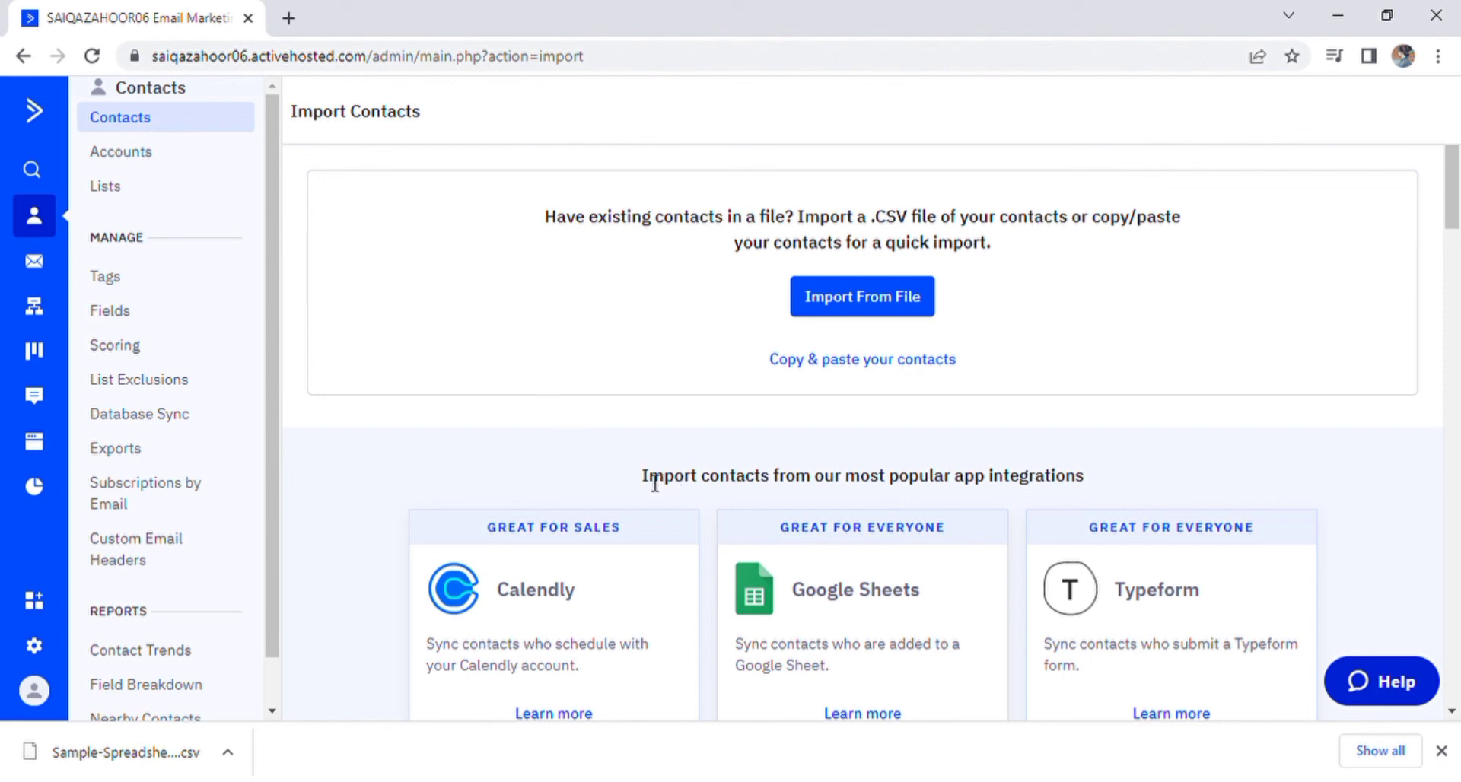
scroll(653, 479, "down", 2)
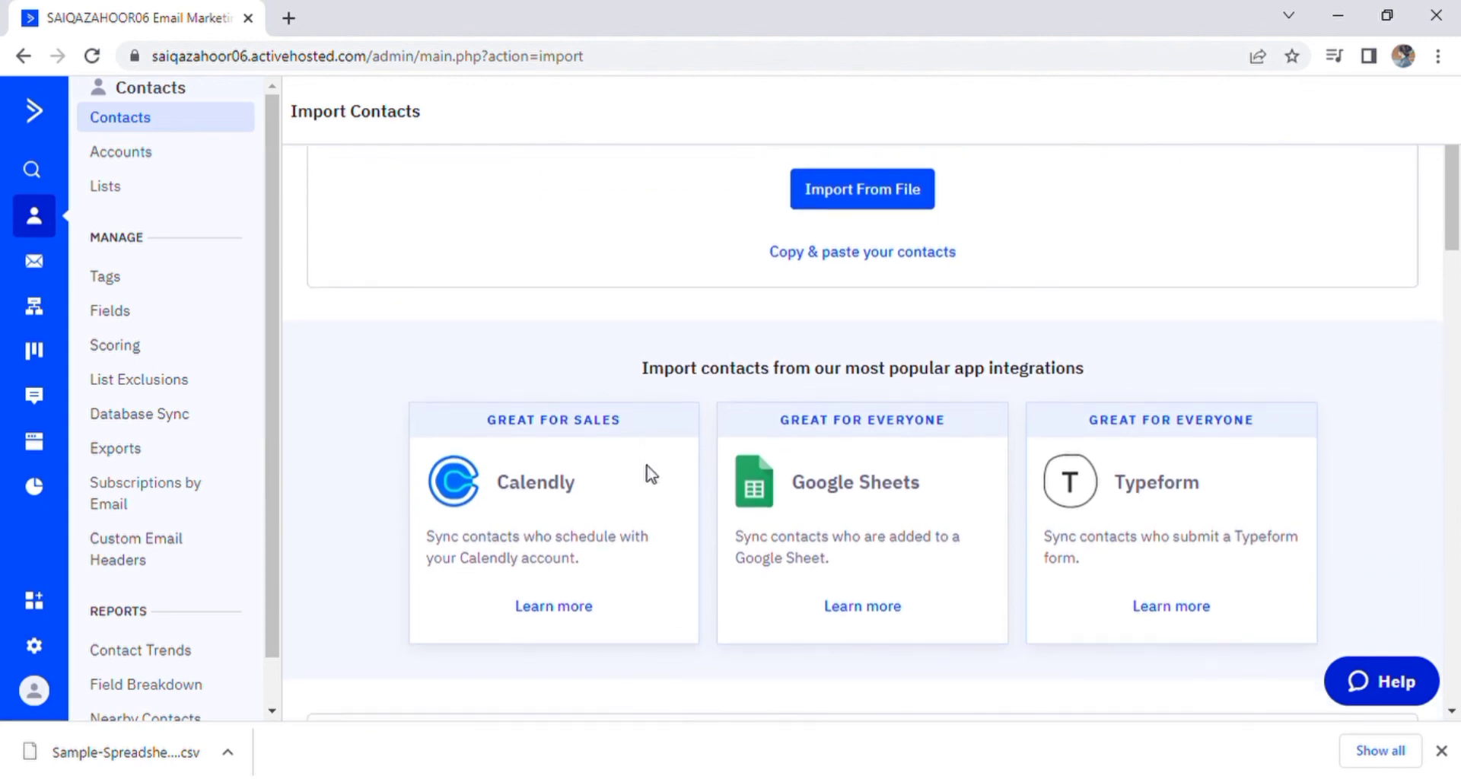
scroll(658, 373, "up", 2)
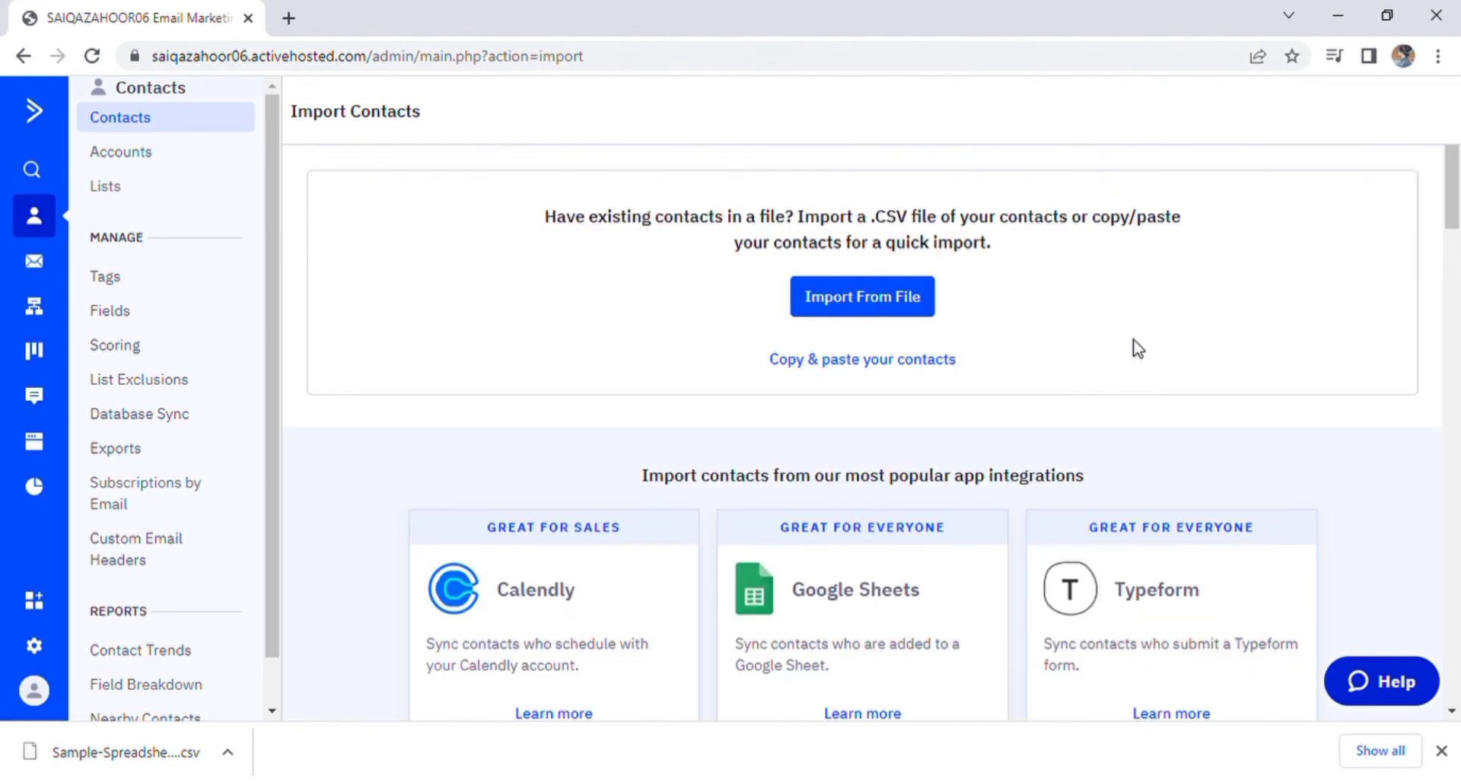